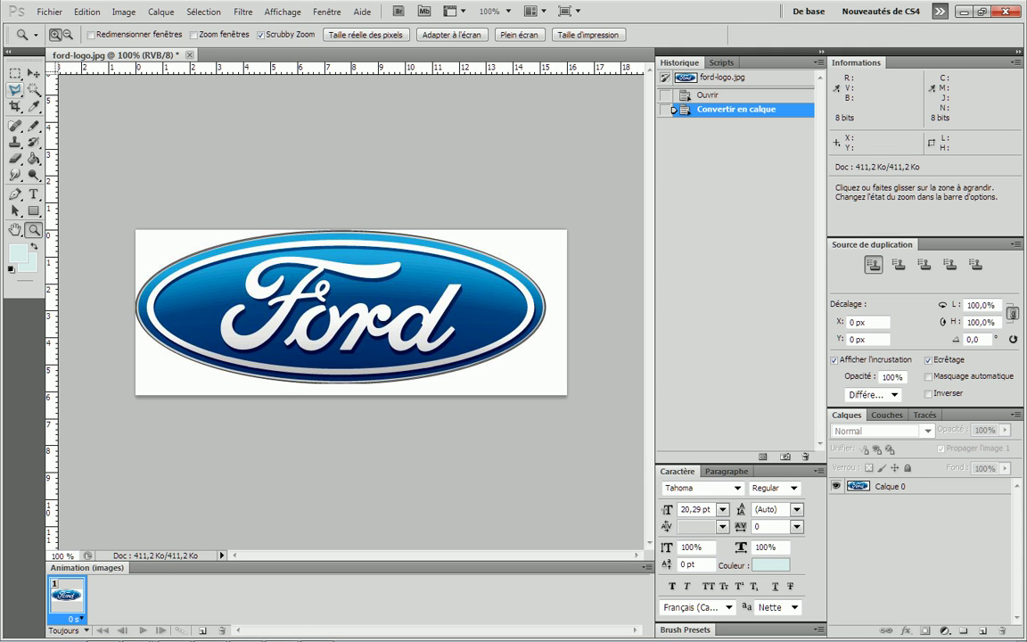
# Outline the letters "or" of the Ford logo with a closed Polygonal Lasso selection
pyautogui.click(16, 89)
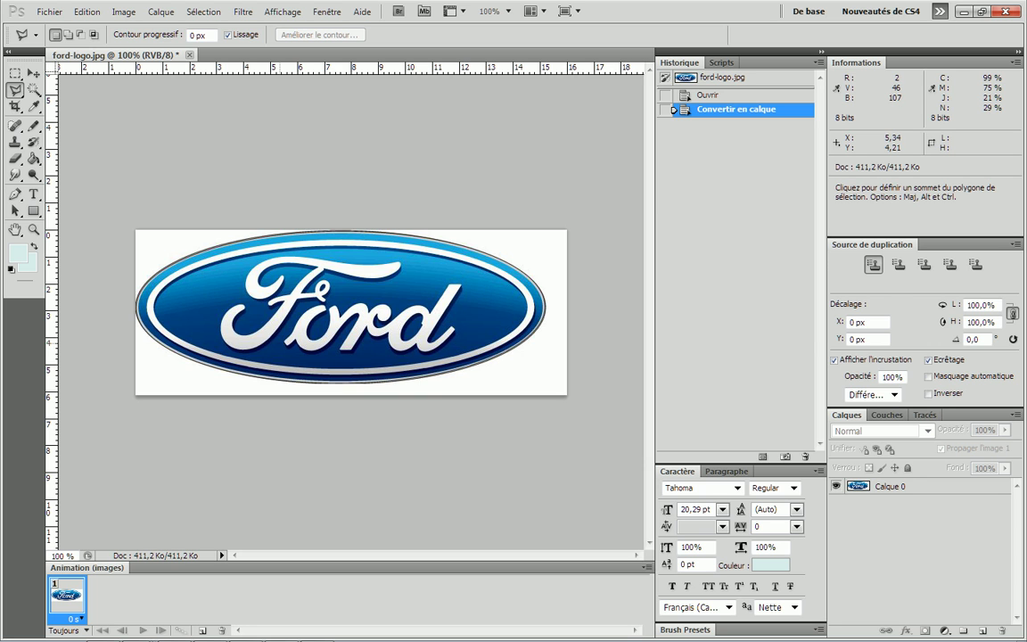
pyautogui.click(280, 341)
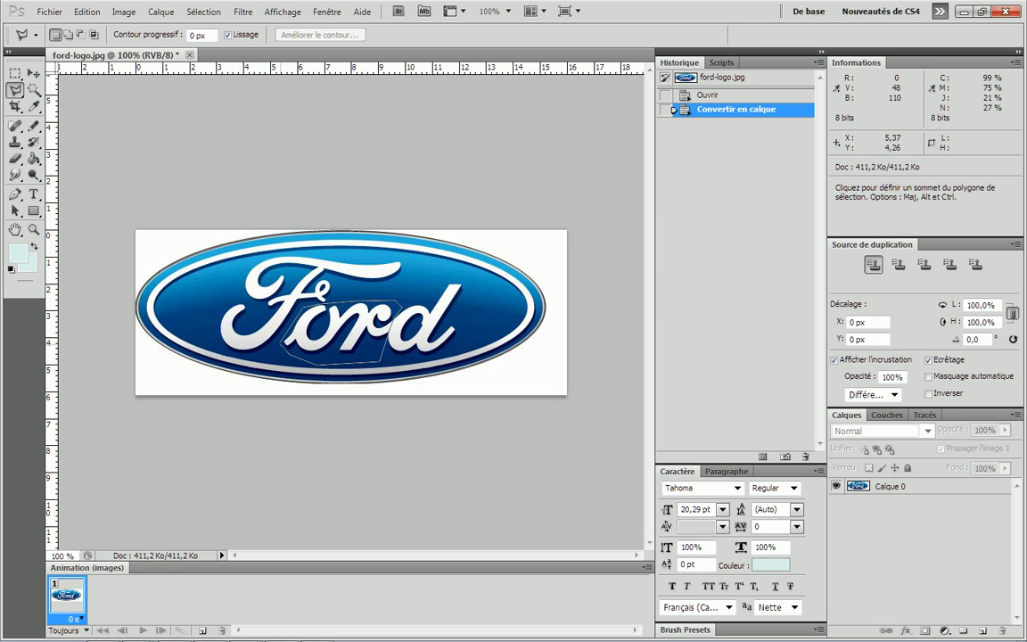
pyautogui.click(280, 340)
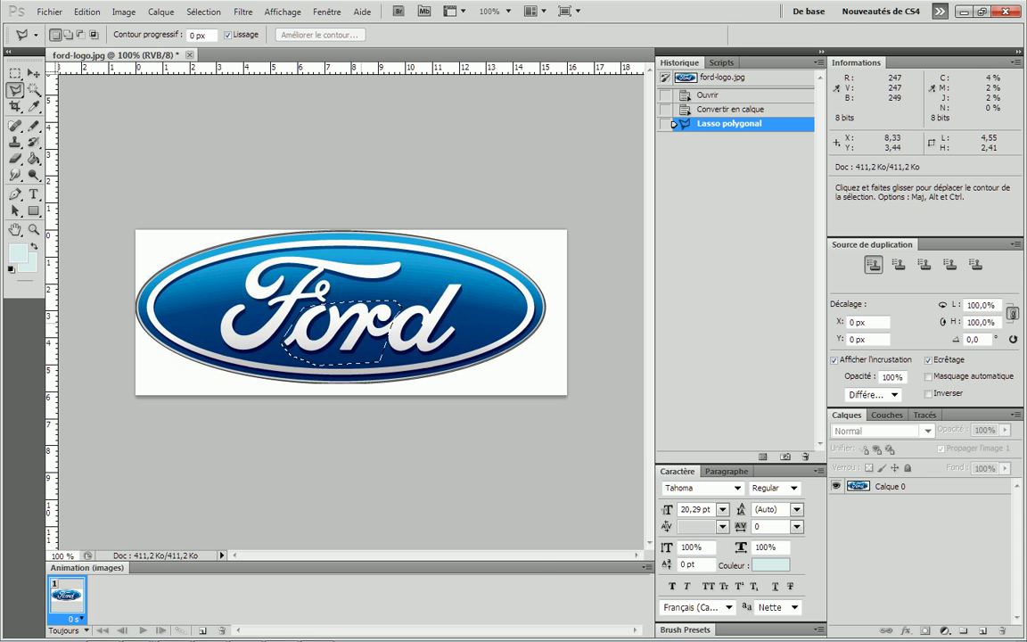
# Copy the selected "or" area from Calque 0 and paste it onto a new layer
pyautogui.rightClick(361, 326)
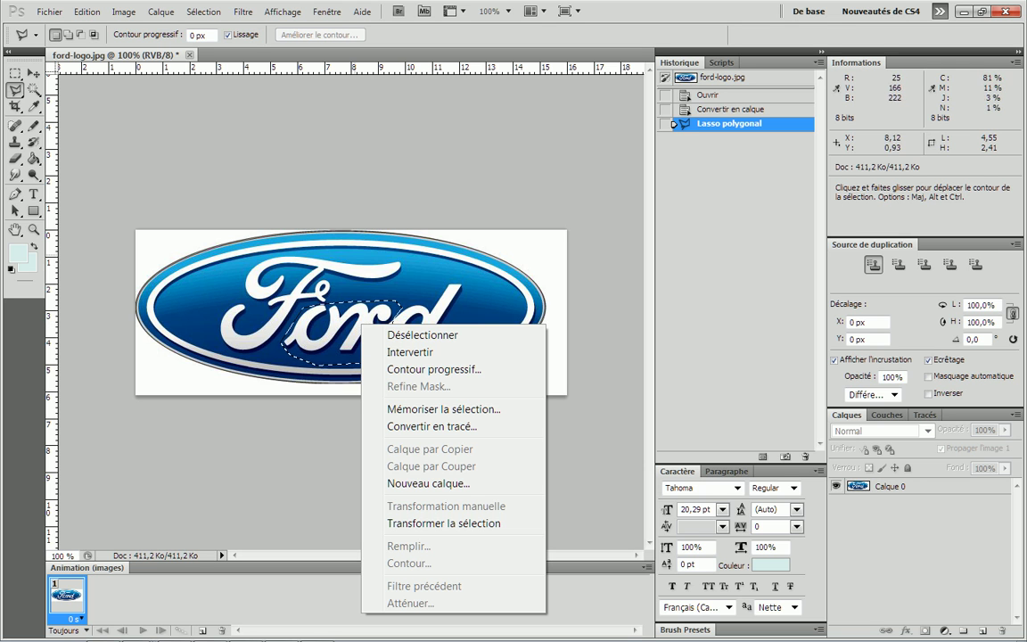
pyautogui.press('Escape')
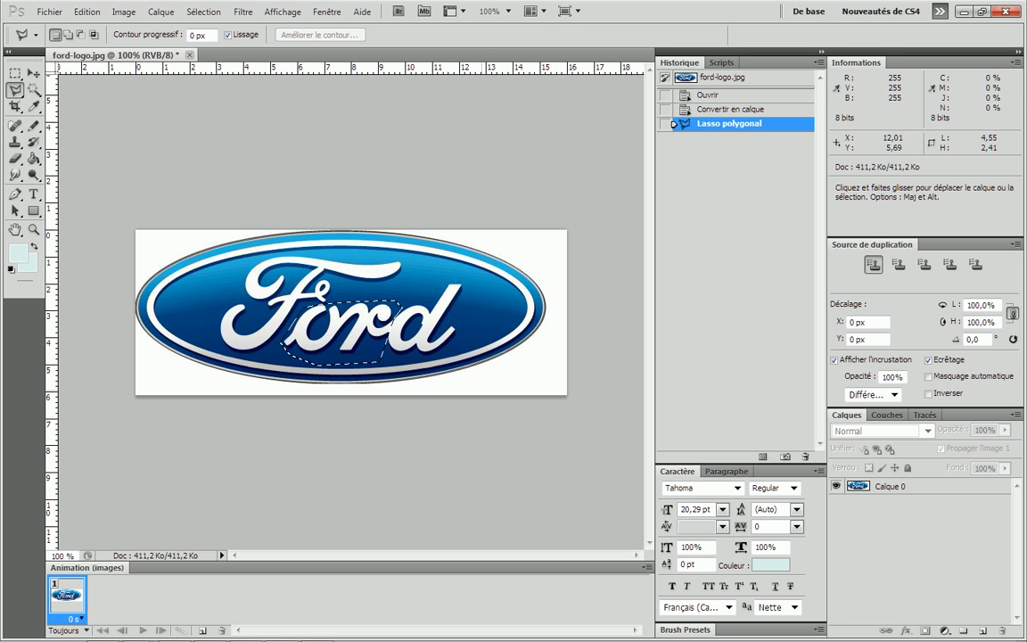
pyautogui.click(891, 487)
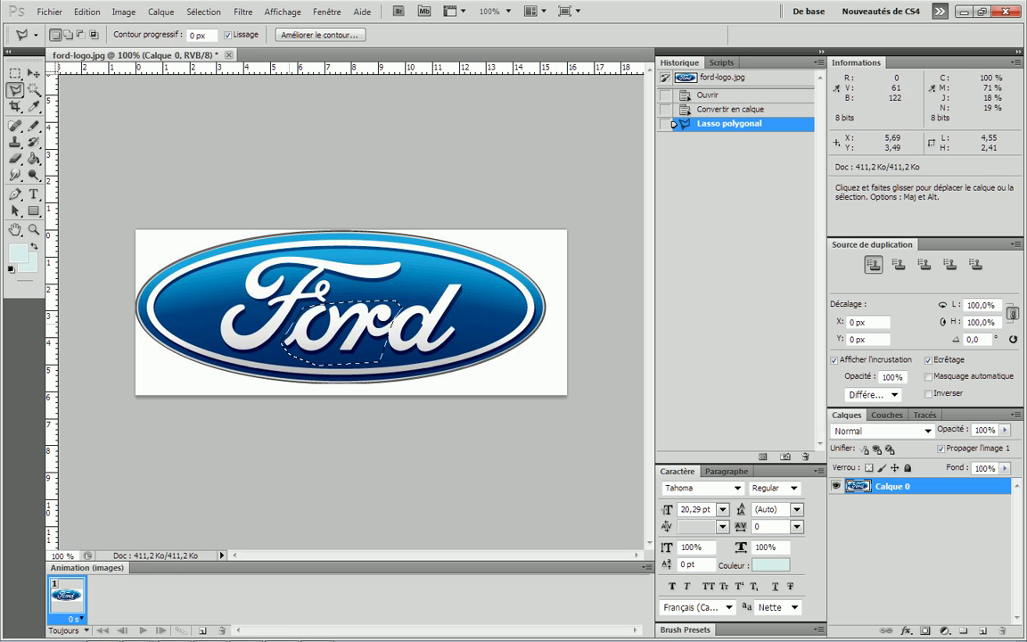
pyautogui.rightClick(361, 348)
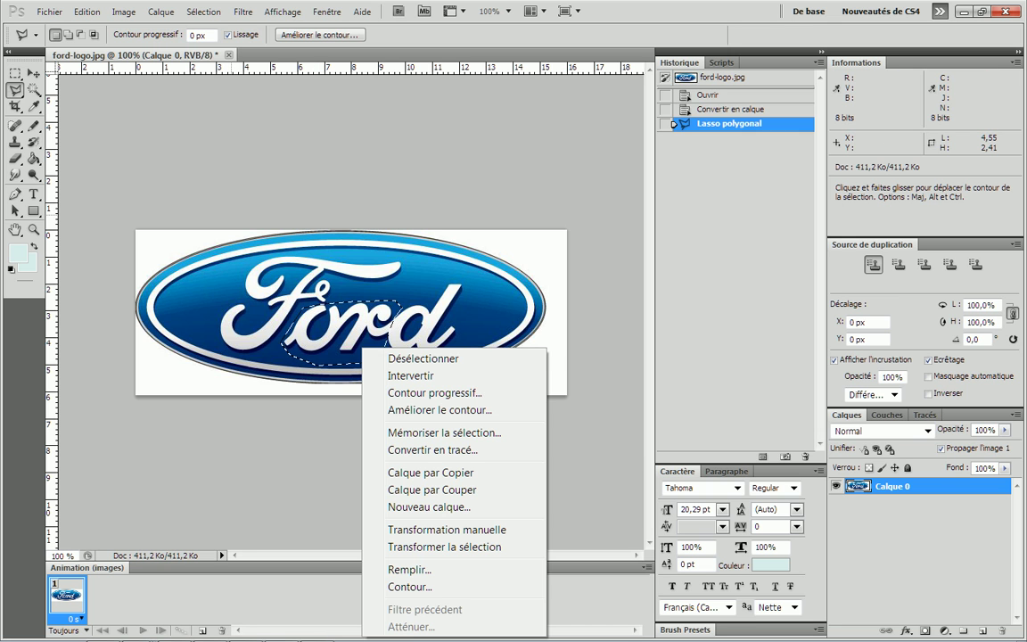
pyautogui.click(86, 11)
pyautogui.click(87, 12)
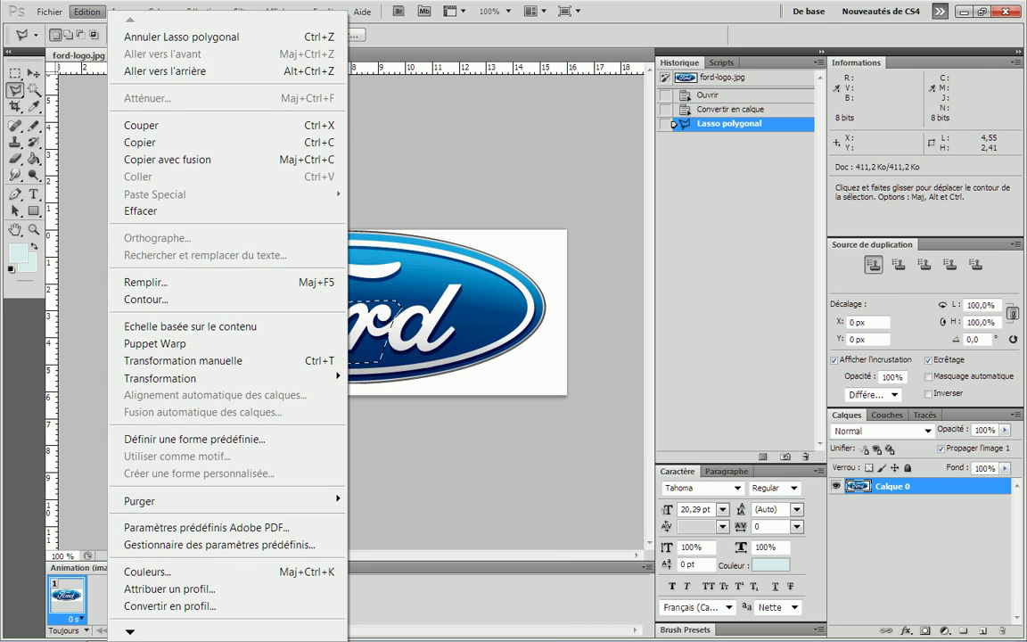
pyautogui.click(143, 142)
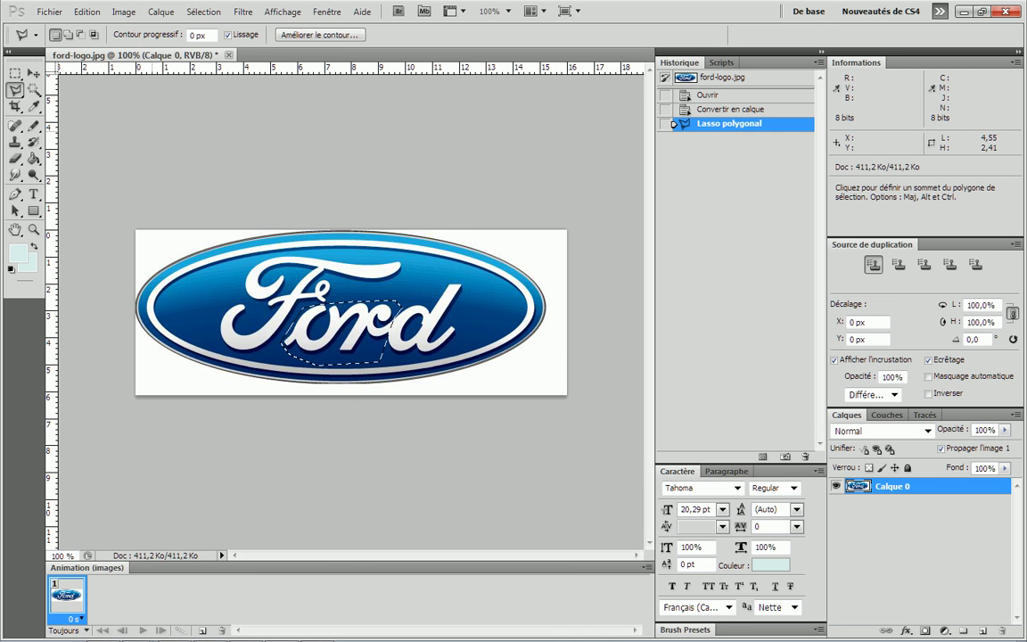
pyautogui.click(86, 12)
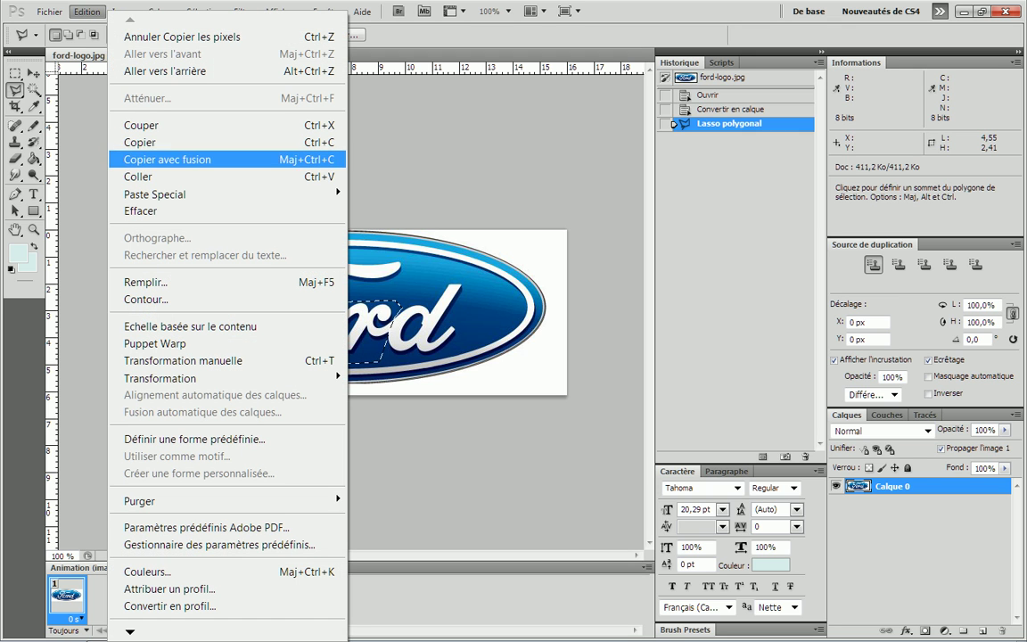
pyautogui.click(138, 176)
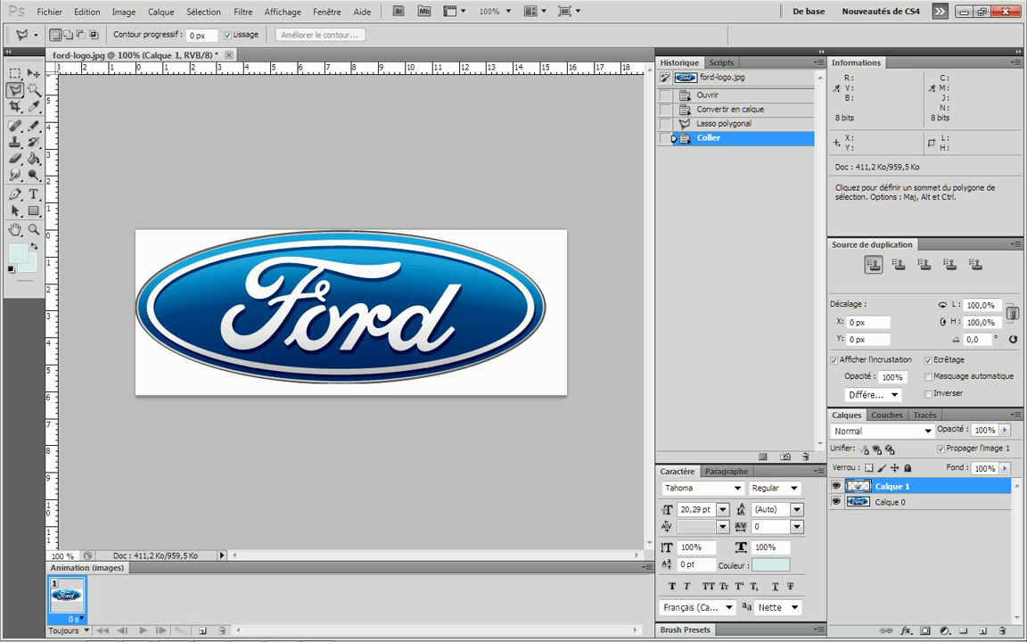
# Preview the pasted piece without Calque 0, then hide Calque 1 and make Calque 0 the active layer
pyautogui.click(836, 502)
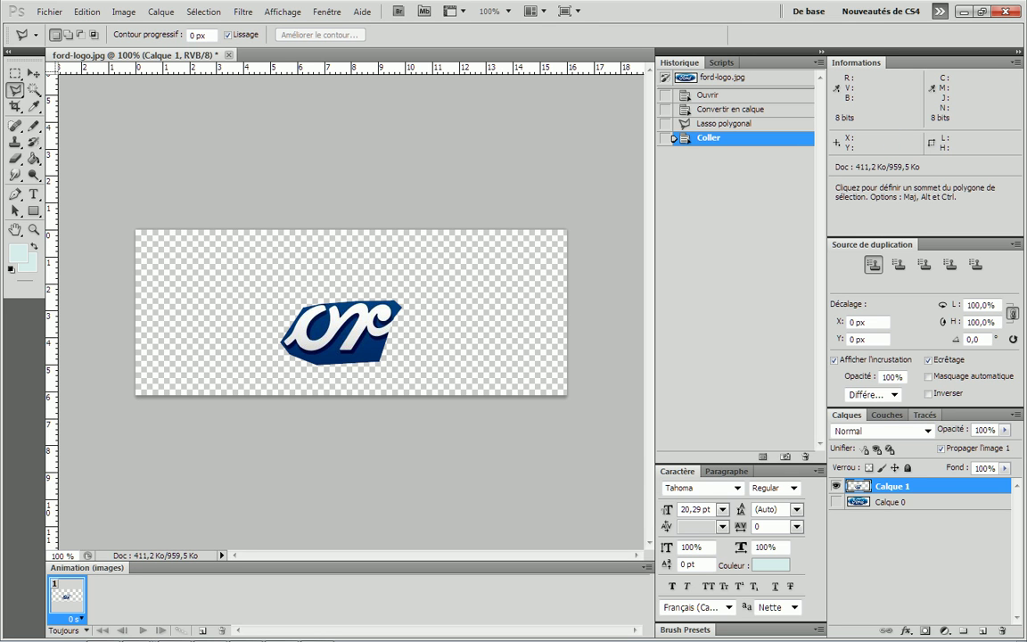
pyautogui.click(836, 502)
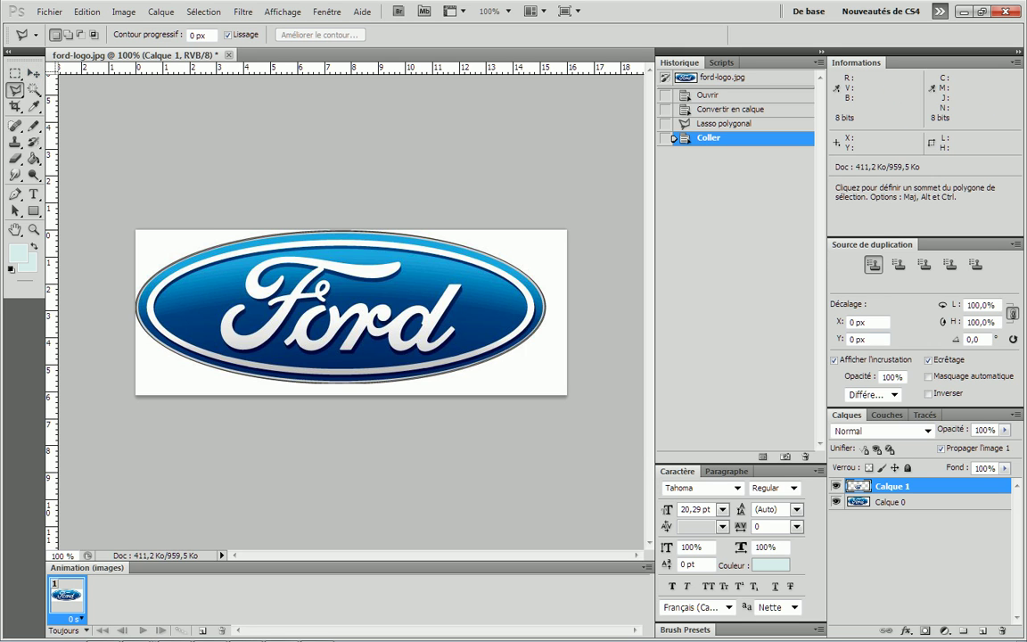
pyautogui.click(895, 502)
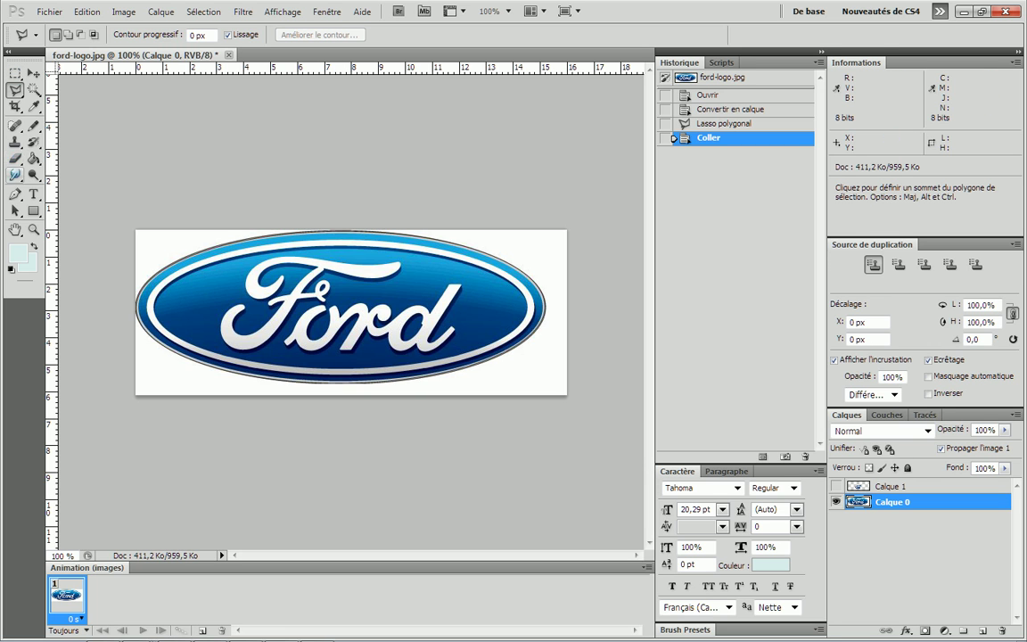
# Set up the Clone Stamp tool with a 10 px brush at 0% hardness, viewing the logo at 200%
pyautogui.click(15, 140)
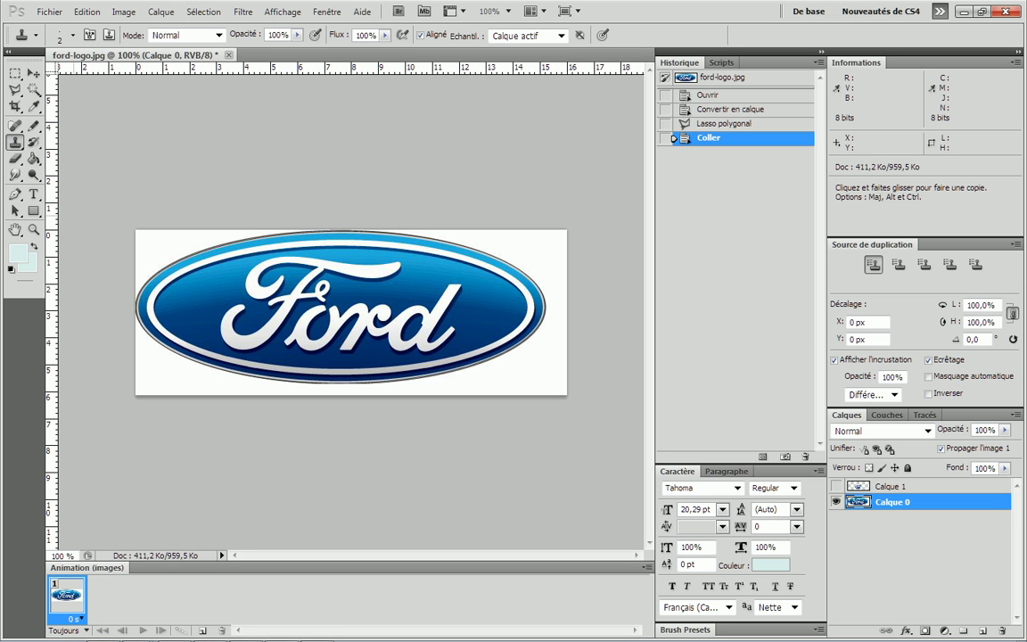
pyautogui.click(33, 229)
pyautogui.click(370, 312)
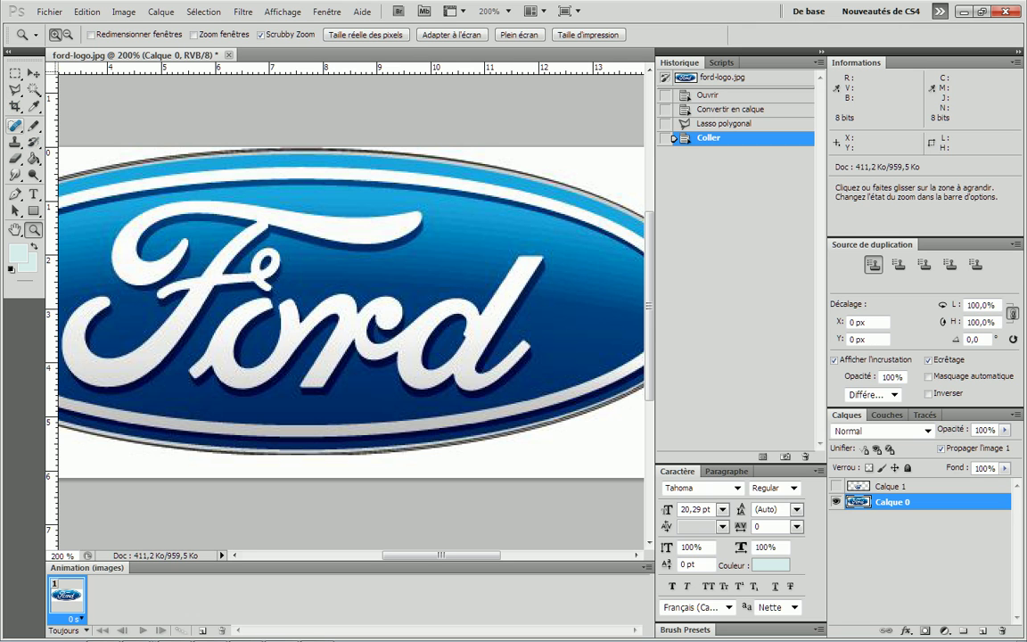
pyautogui.click(15, 142)
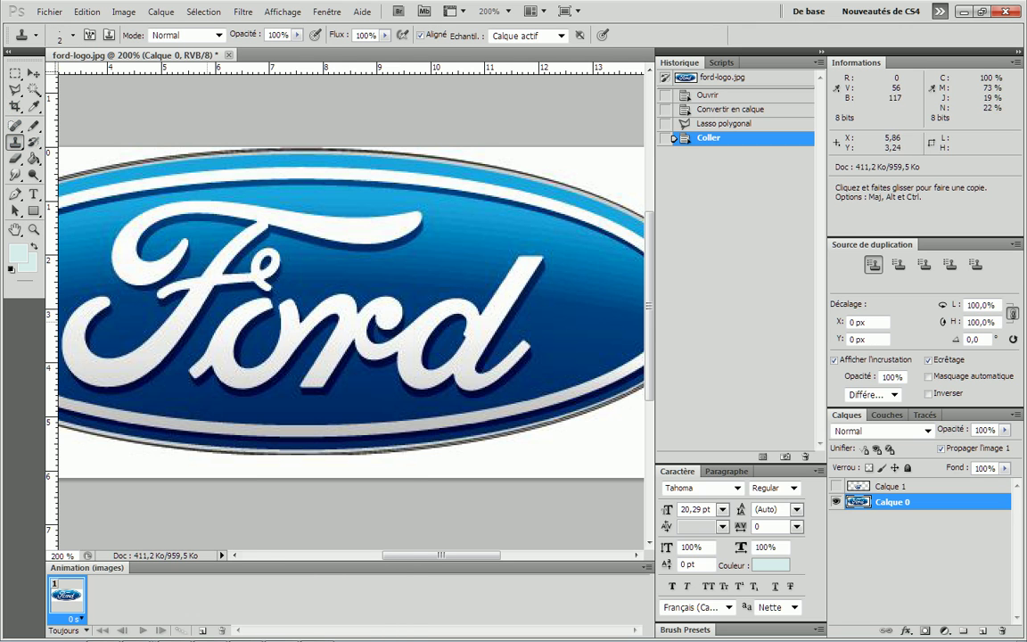
pyautogui.rightClick(214, 279)
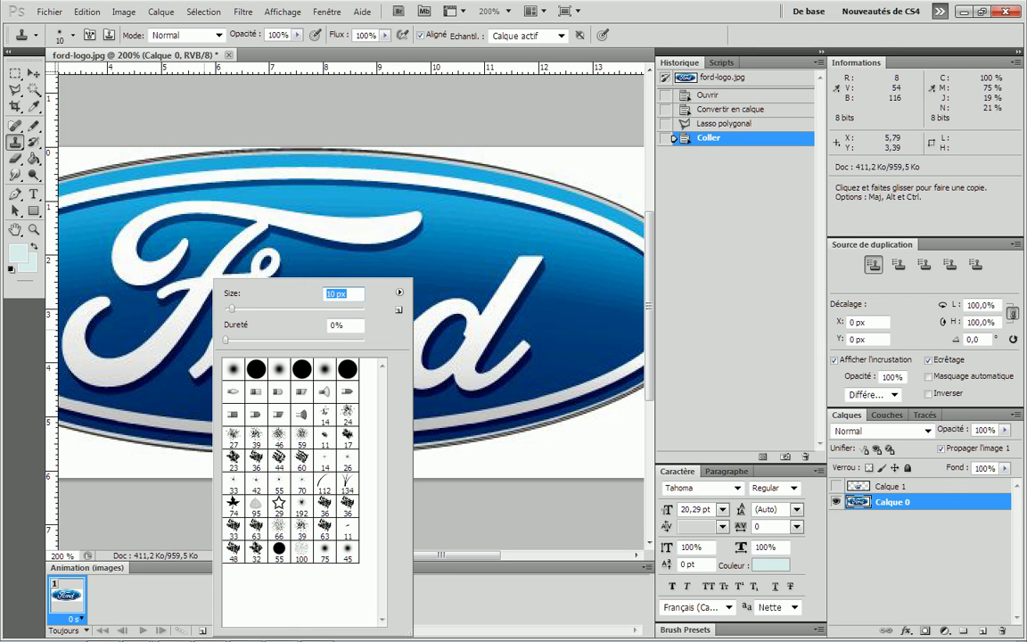
pyautogui.click(204, 330)
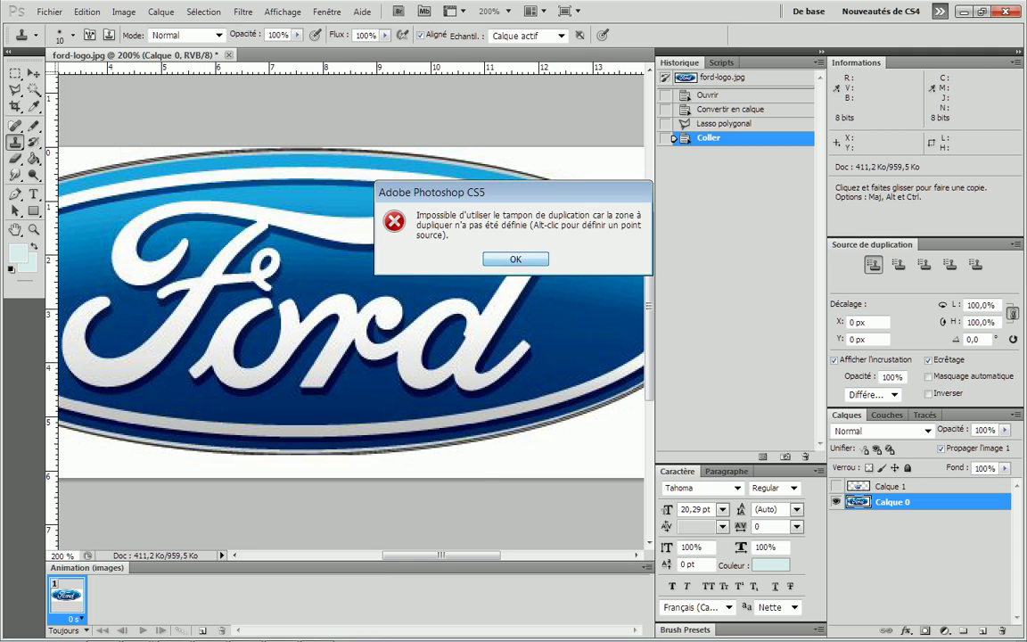
pyautogui.press('Return')
# Clone blue background sampled between the "F" and the "o" over the upper-left curve of the "o"
pyautogui.keyDown('alt'); pyautogui.click(213, 320); pyautogui.keyUp('alt')
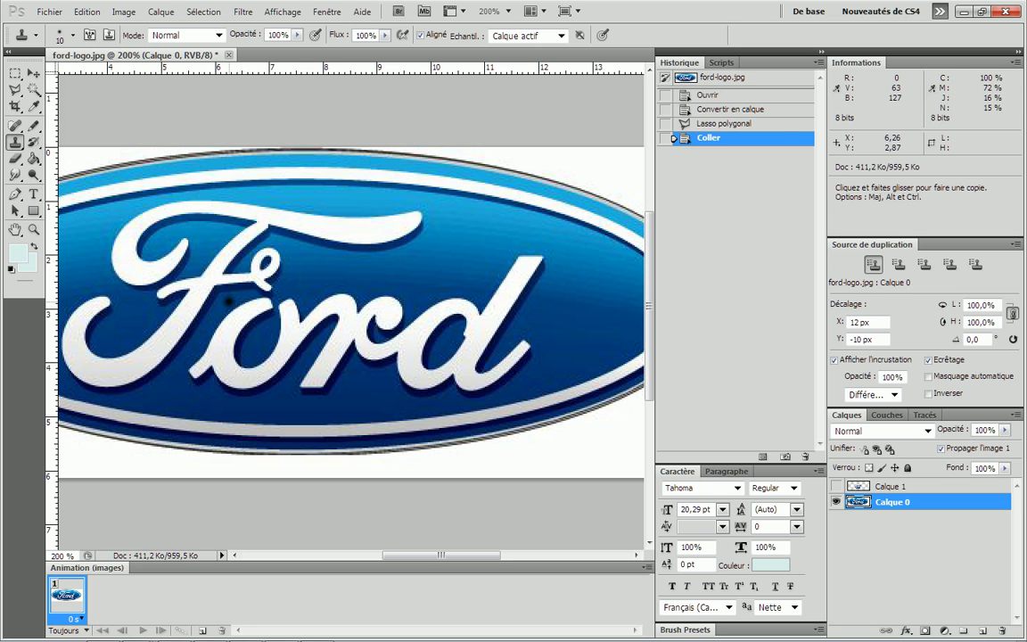
pyautogui.click(242, 316)
pyautogui.click(255, 329)
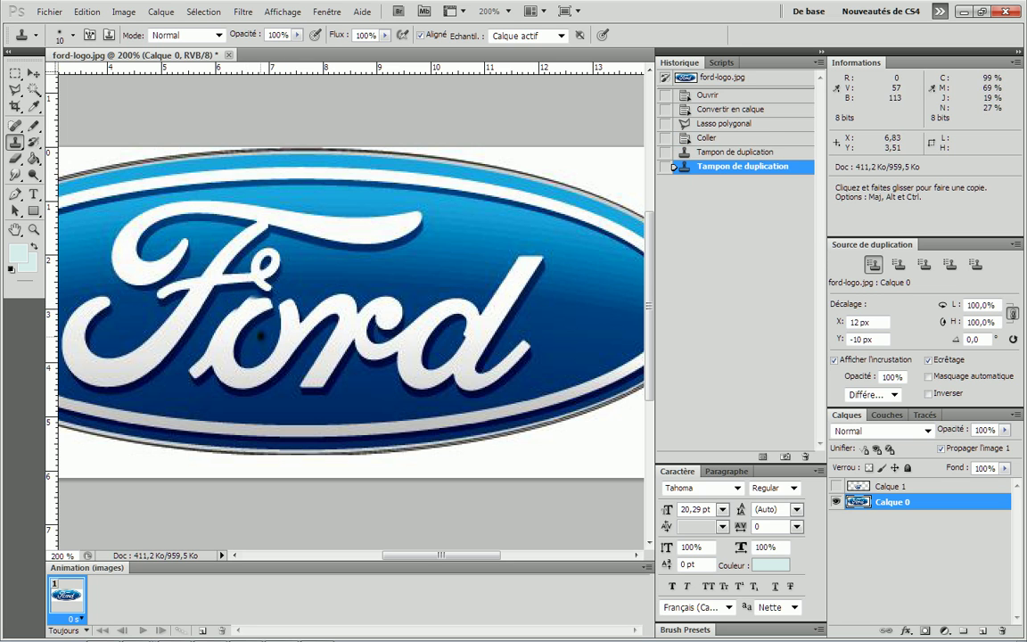
pyautogui.press('alt')
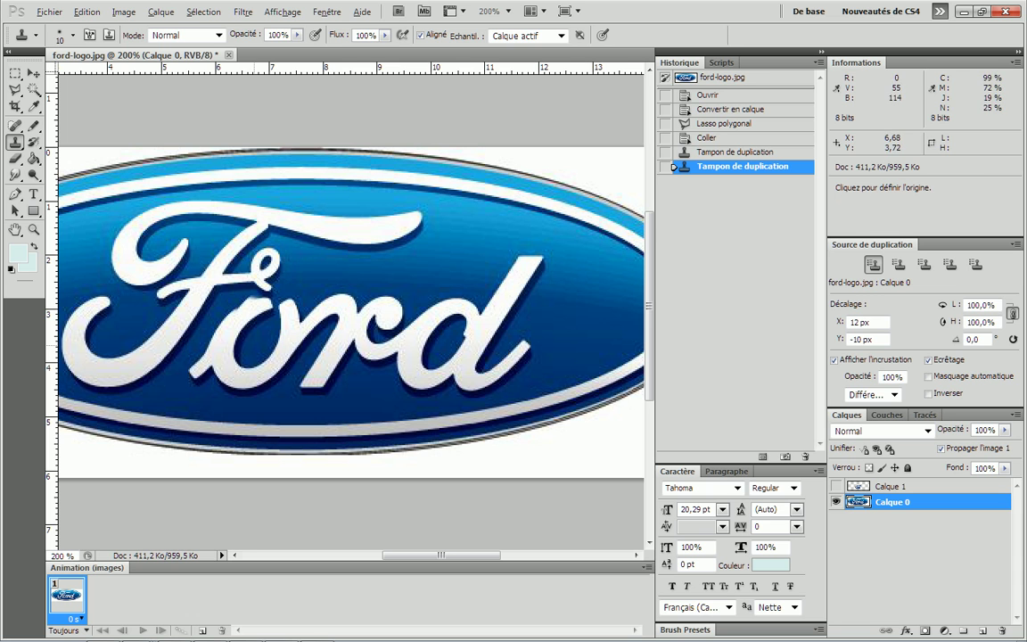
pyautogui.keyDown('alt'); pyautogui.click(225, 312); pyautogui.keyUp('alt')
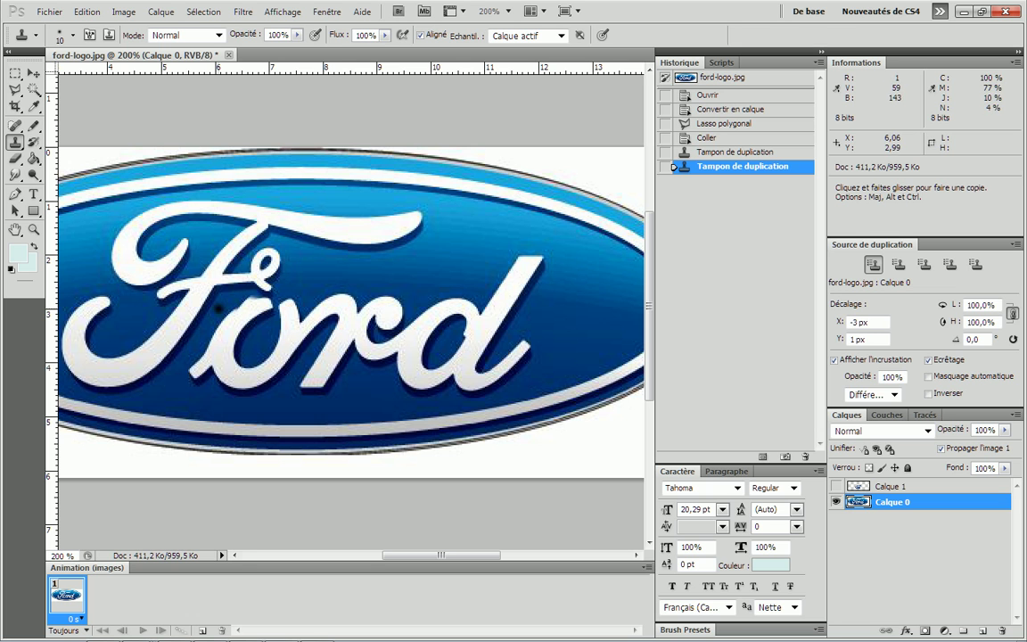
pyautogui.press('alt')
pyautogui.click(245, 309)
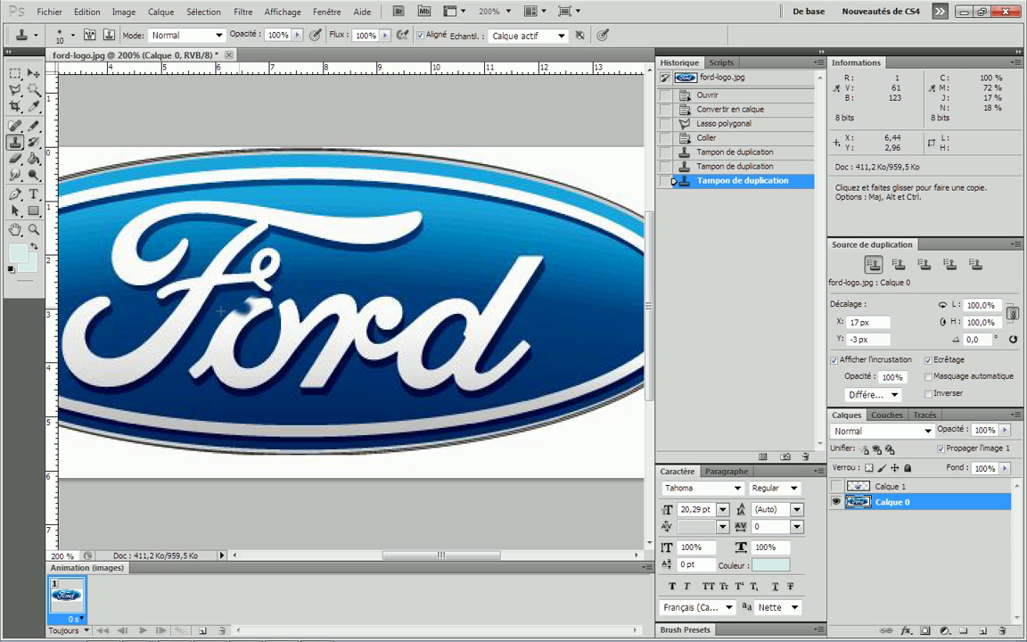
pyautogui.click(246, 304)
pyautogui.click(246, 307)
pyautogui.click(245, 311)
pyautogui.click(244, 314)
pyautogui.click(242, 318)
pyautogui.click(239, 321)
pyautogui.click(238, 324)
pyautogui.click(234, 326)
# Resample the blue beside the "F" and stamp over the white remnants around the upper-left edge of the "o"
pyautogui.keyDown('alt'); pyautogui.click(205, 329); pyautogui.keyUp('alt')
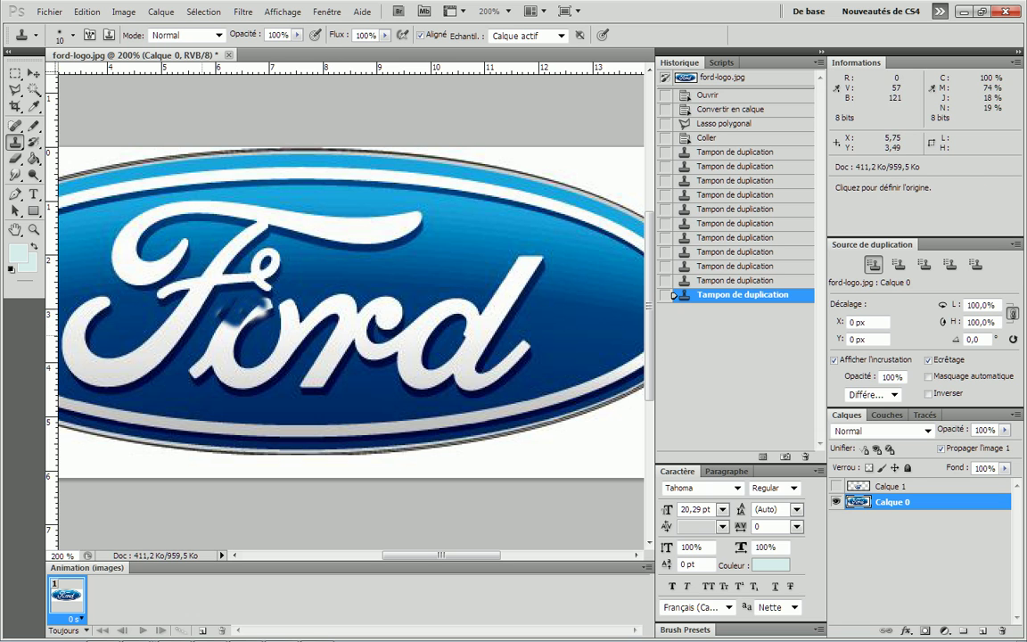
pyautogui.moveTo(220, 312); pyautogui.dragTo(227, 308)
pyautogui.click(232, 312)
pyautogui.click(233, 314)
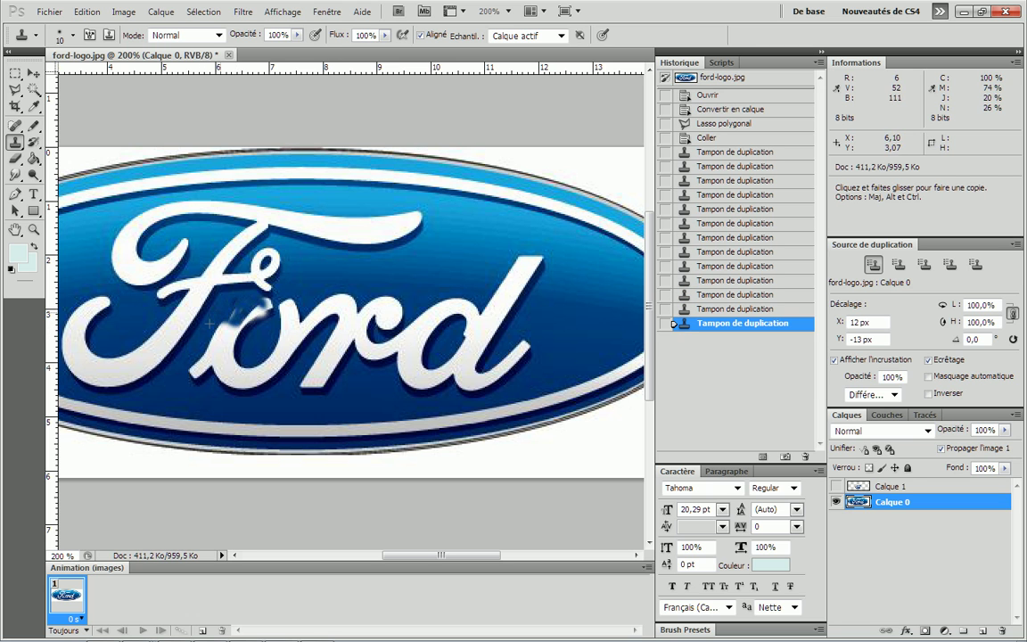
pyautogui.click(235, 316)
pyautogui.keyDown('alt'); pyautogui.click(235, 300); pyautogui.keyUp('alt')
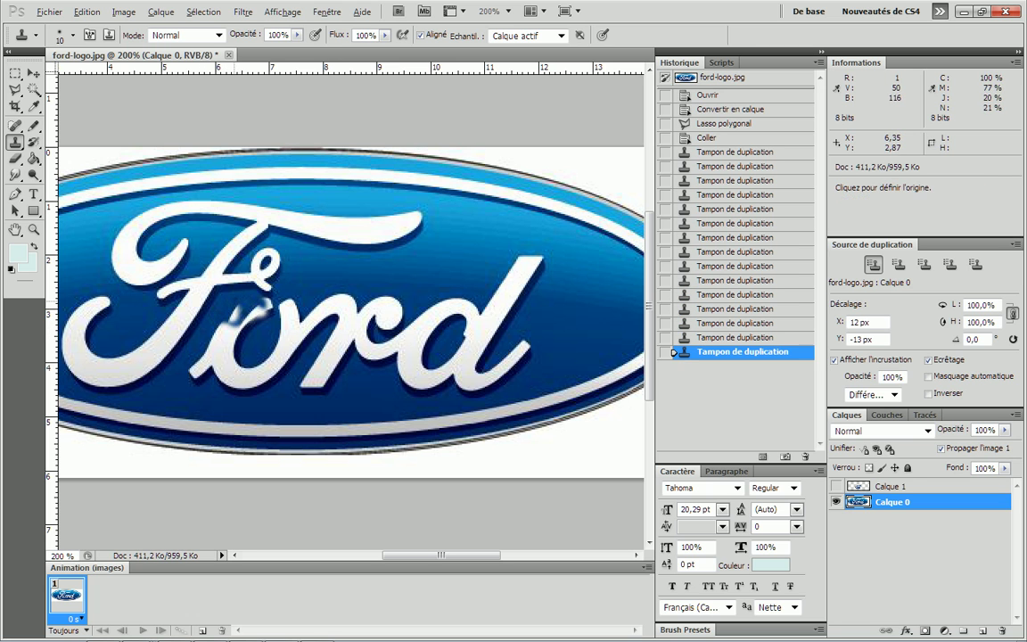
pyautogui.click(237, 304)
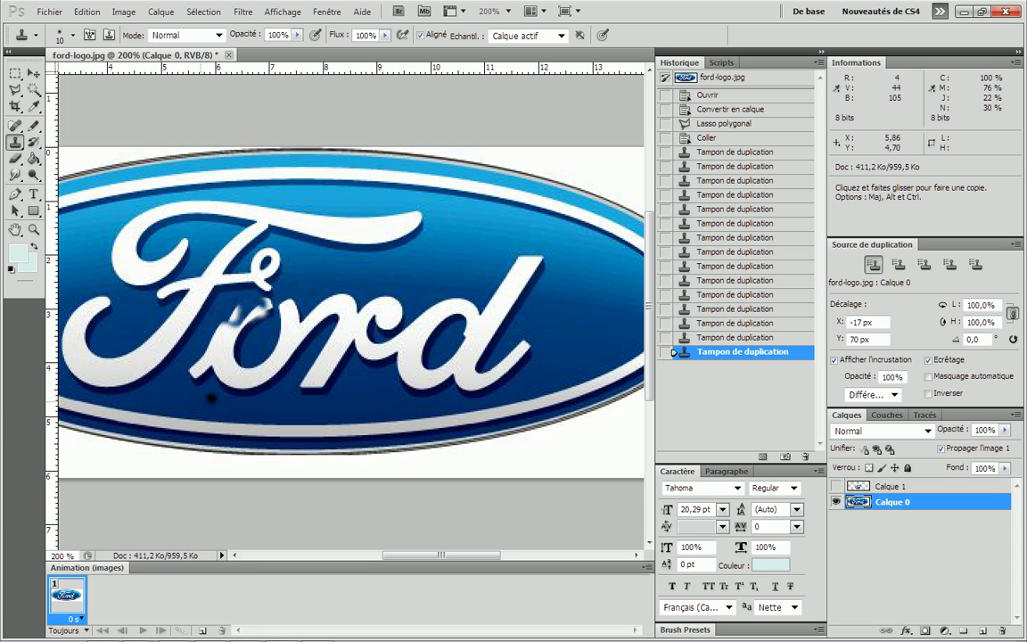
# Enlarge the clone brush to 21 px and paint blue sampled below the lettering over the lower part of the "o"
pyautogui.keyDown('alt'); pyautogui.click(186, 395); pyautogui.keyUp('alt')
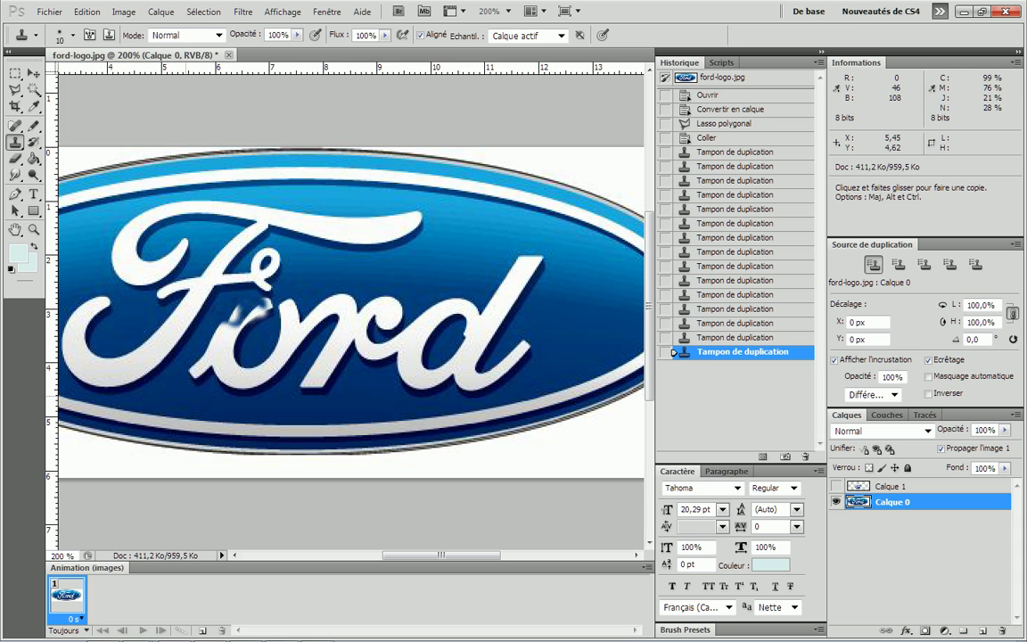
pyautogui.click(200, 364)
pyautogui.rightClick(207, 279)
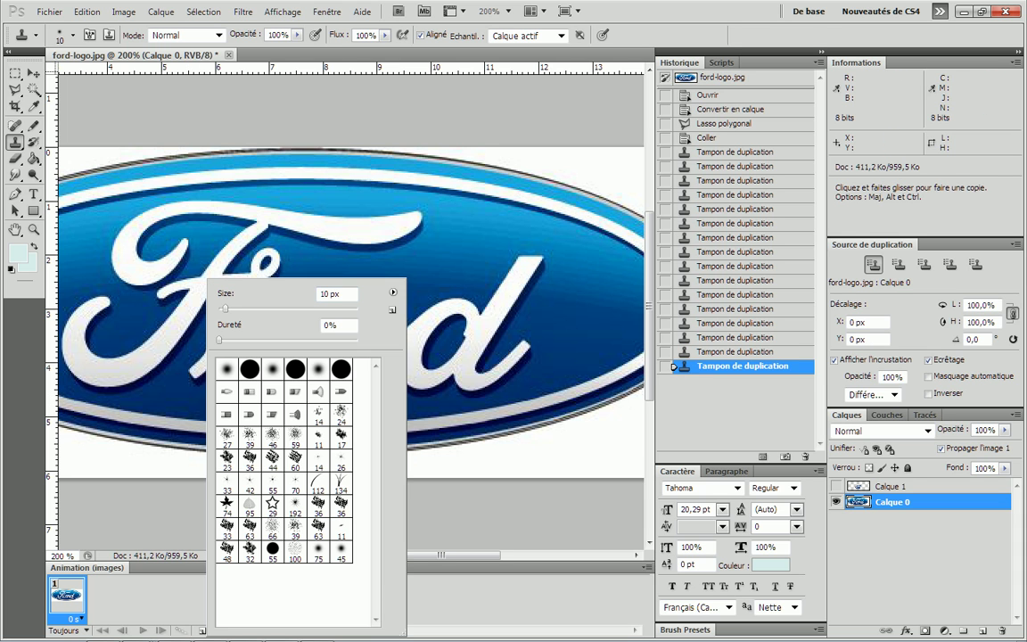
pyautogui.moveTo(225, 308); pyautogui.dragTo(235, 309)
pyautogui.keyDown('alt'); pyautogui.click(197, 397); pyautogui.keyUp('alt')
pyautogui.moveTo(197, 367)
pyautogui.mouseDown()
pyautogui.moveTo(210, 369)
pyautogui.moveTo(202, 356)
pyautogui.moveTo(220, 386)
pyautogui.moveTo(251, 379)
pyautogui.moveTo(261, 388)
pyautogui.moveTo(280, 367)
pyautogui.moveTo(267, 377)
pyautogui.moveTo(282, 340)
pyautogui.mouseUp()
# Resample the dark blue under the letters and stamp away the lower-left tail of the "o"
pyautogui.keyDown('alt'); pyautogui.click(207, 396); pyautogui.keyUp('alt')
pyautogui.click(199, 374)
pyautogui.click(196, 373)
pyautogui.click(194, 373)
pyautogui.click(195, 369)
pyautogui.keyDown('alt'); pyautogui.click(183, 388); pyautogui.keyUp('alt')
pyautogui.keyDown('alt'); pyautogui.click(285, 395); pyautogui.keyUp('alt')
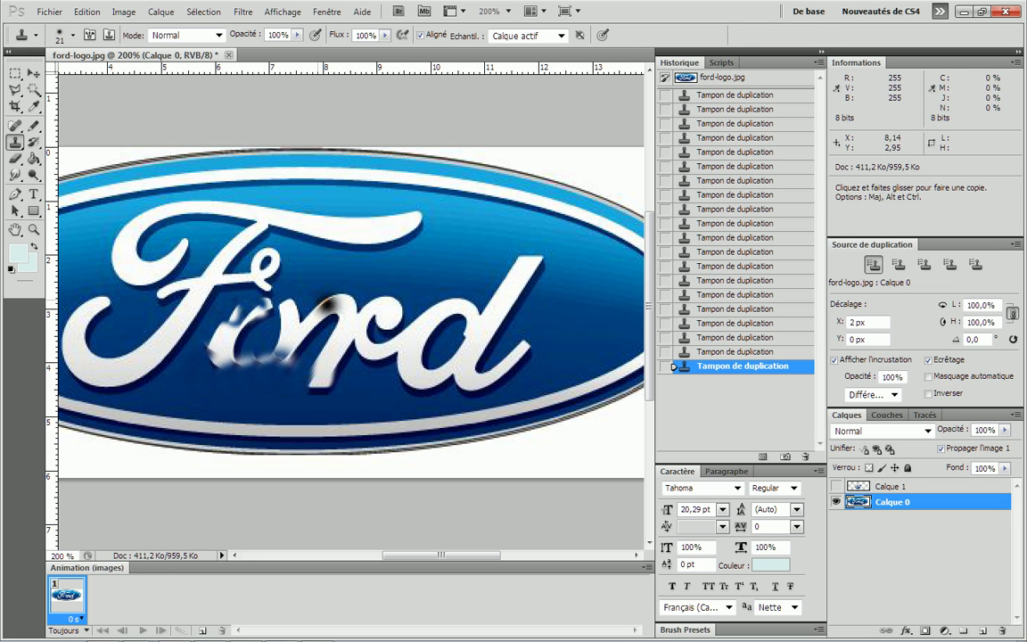
# Clone dark blue from below the lettering over the foot of the "r" and the remaining lower edge of the "o"
pyautogui.moveTo(440, 554); pyautogui.dragTo(452, 554)
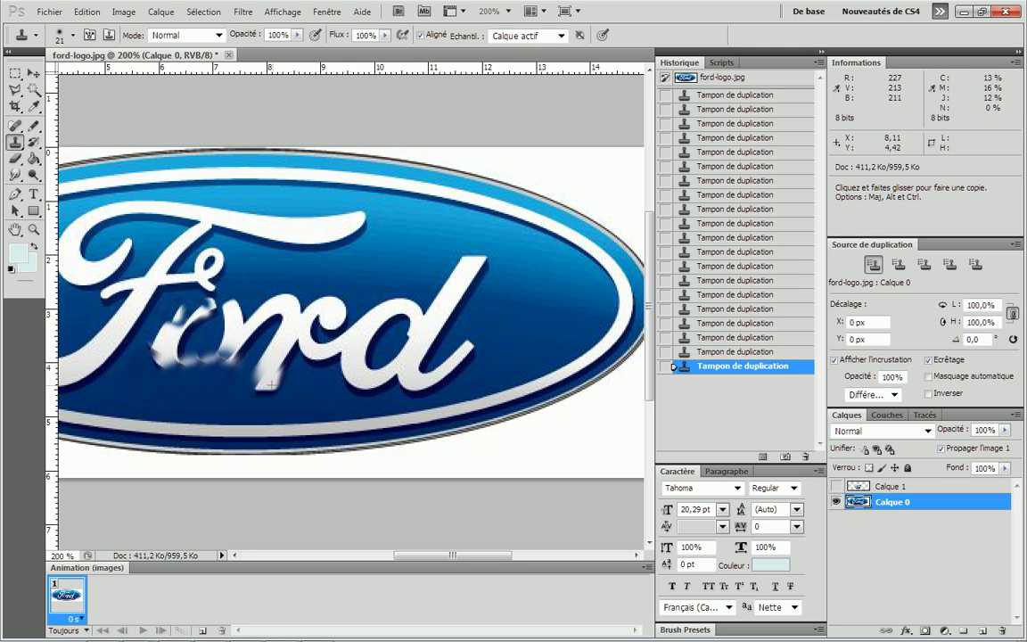
pyautogui.keyDown('alt'); pyautogui.click(191, 387); pyautogui.keyUp('alt')
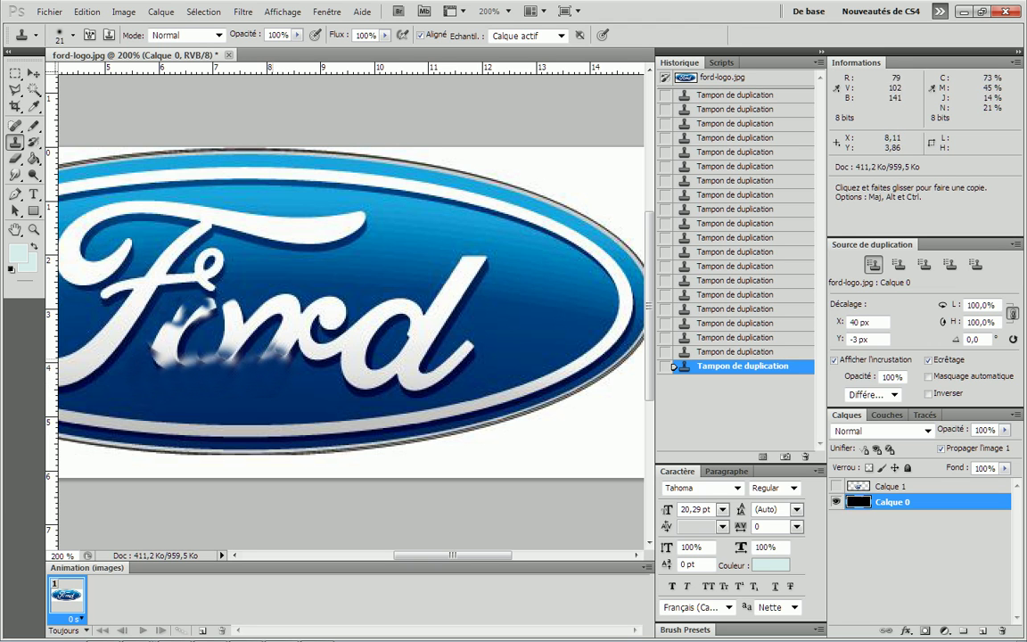
pyautogui.keyDown('alt'); pyautogui.click(237, 402); pyautogui.keyUp('alt')
pyautogui.moveTo(271, 376)
pyautogui.mouseDown()
pyautogui.moveTo(277, 350)
pyautogui.moveTo(289, 347)
pyautogui.mouseUp()
pyautogui.moveTo(232, 331)
pyautogui.mouseDown()
pyautogui.moveTo(219, 349)
pyautogui.moveTo(197, 335)
pyautogui.moveTo(205, 309)
pyautogui.mouseUp()
pyautogui.moveTo(148, 364)
pyautogui.mouseDown()
pyautogui.moveTo(162, 385)
pyautogui.moveTo(183, 357)
pyautogui.moveTo(198, 357)
pyautogui.moveTo(167, 350)
pyautogui.mouseUp()
# Clone clean blue over the stray light streaks below the erased "o"
pyautogui.keyDown('alt'); pyautogui.click(246, 401); pyautogui.keyUp('alt')
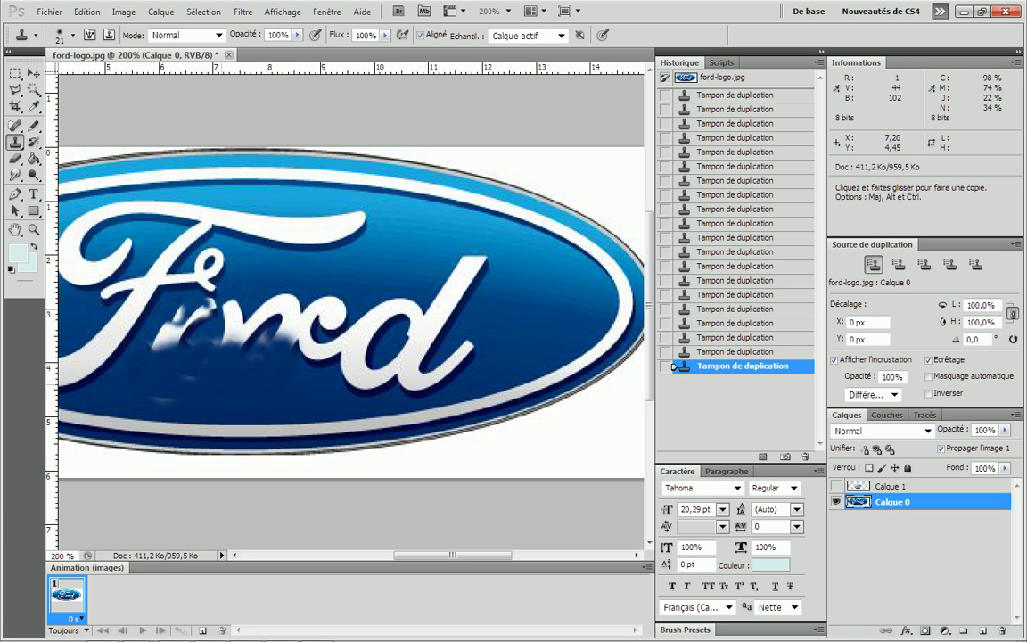
pyautogui.keyDown('alt'); pyautogui.click(173, 379); pyautogui.keyUp('alt')
pyautogui.moveTo(175, 411); pyautogui.dragTo(155, 413)
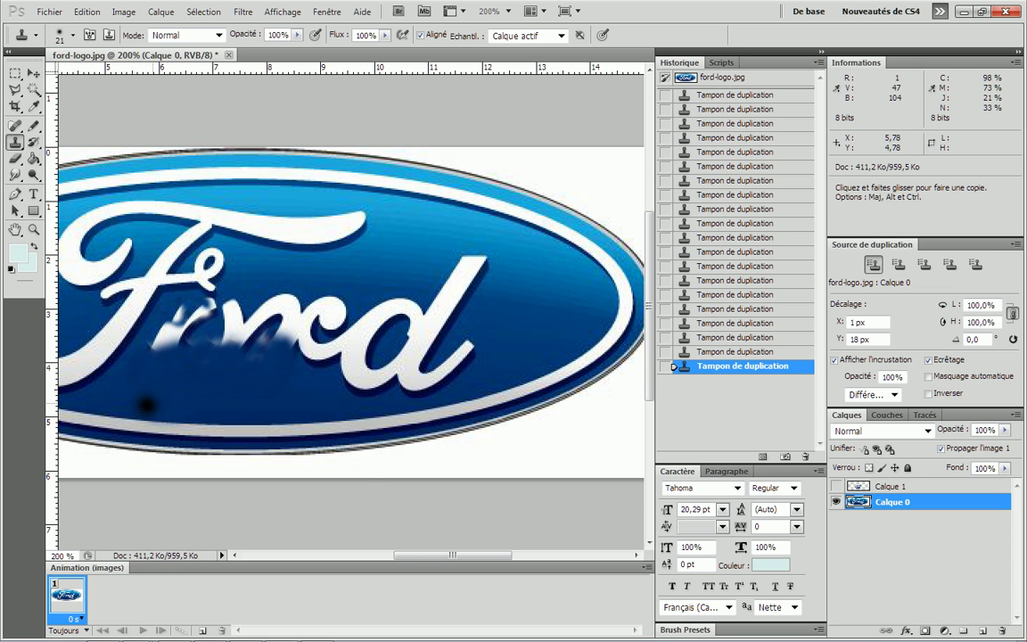
# Clone dark blue from below the lettering over the lower edges of the remaining "o" and "r" strokes
pyautogui.scroll(1, 209, 365)
pyautogui.keyDown('alt'); pyautogui.click(223, 393); pyautogui.keyUp('alt')
pyautogui.moveTo(244, 368)
pyautogui.mouseDown()
pyautogui.moveTo(226, 361)
pyautogui.moveTo(218, 385)
pyautogui.moveTo(263, 385)
pyautogui.moveTo(287, 357)
pyautogui.moveTo(284, 344)
pyautogui.moveTo(285, 372)
pyautogui.mouseUp()
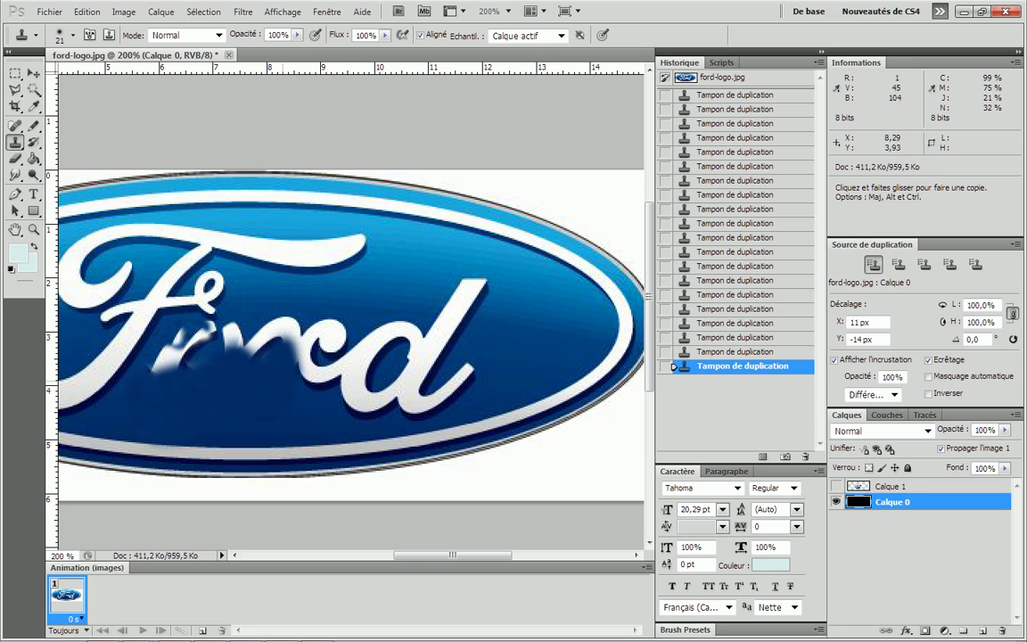
pyautogui.keyDown('alt'); pyautogui.click(166, 395); pyautogui.keyUp('alt')
pyautogui.keyDown('alt'); pyautogui.click(146, 325); pyautogui.keyUp('alt')
pyautogui.moveTo(183, 375); pyautogui.dragTo(224, 361)
pyautogui.moveTo(227, 361); pyautogui.dragTo(312, 348)
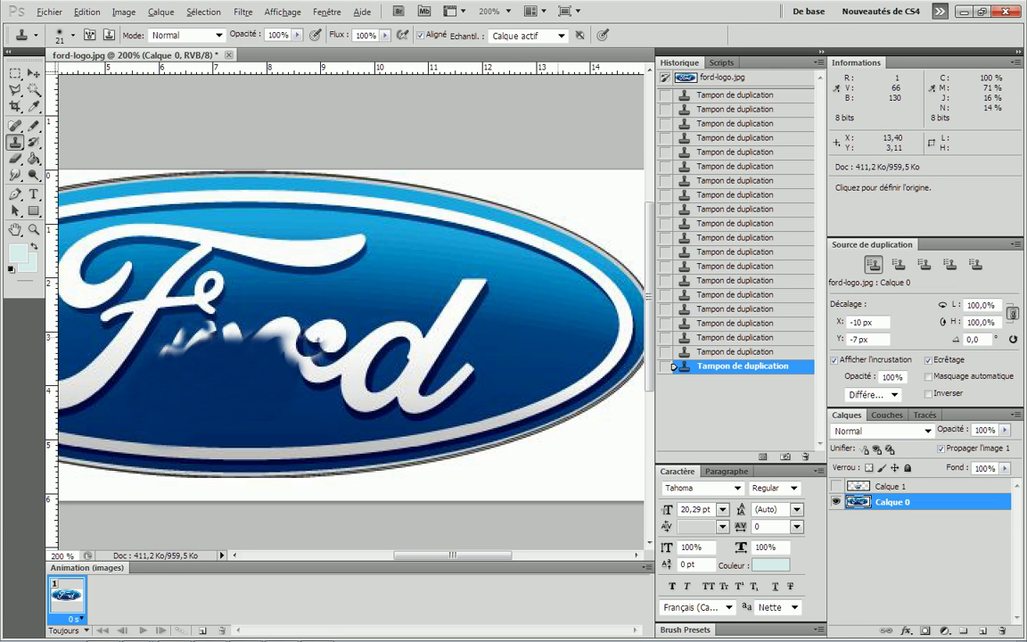
# Sample the blue beyond the "d" and clone it over the top of the curl of the "r"
pyautogui.keyDown('alt'); pyautogui.click(543, 336); pyautogui.keyUp('alt')
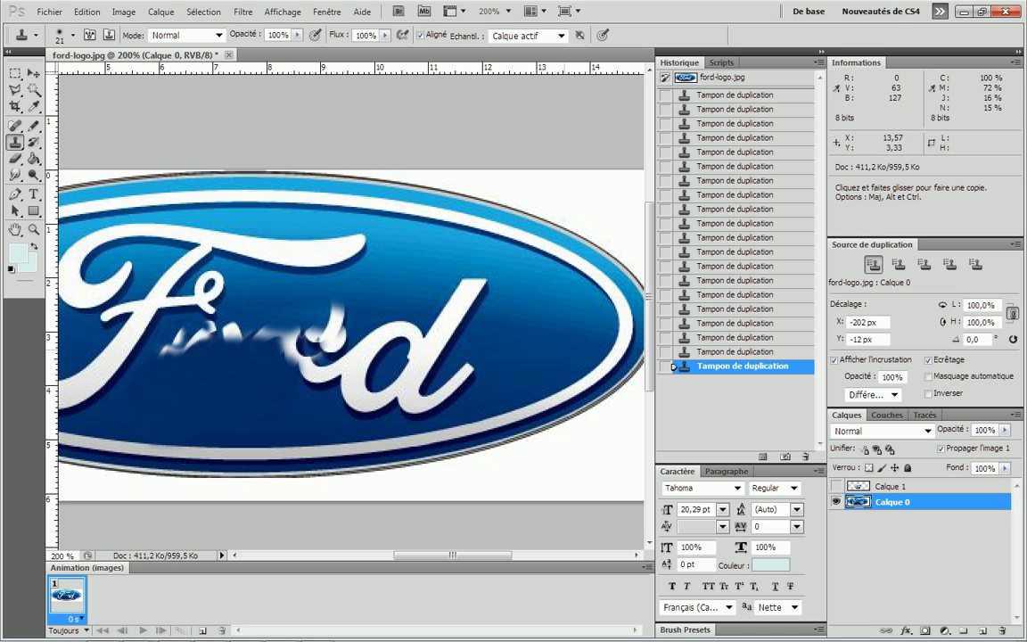
pyautogui.keyDown('alt'); pyautogui.click(534, 342); pyautogui.keyUp('alt')
pyautogui.keyDown('alt'); pyautogui.click(569, 336); pyautogui.keyUp('alt')
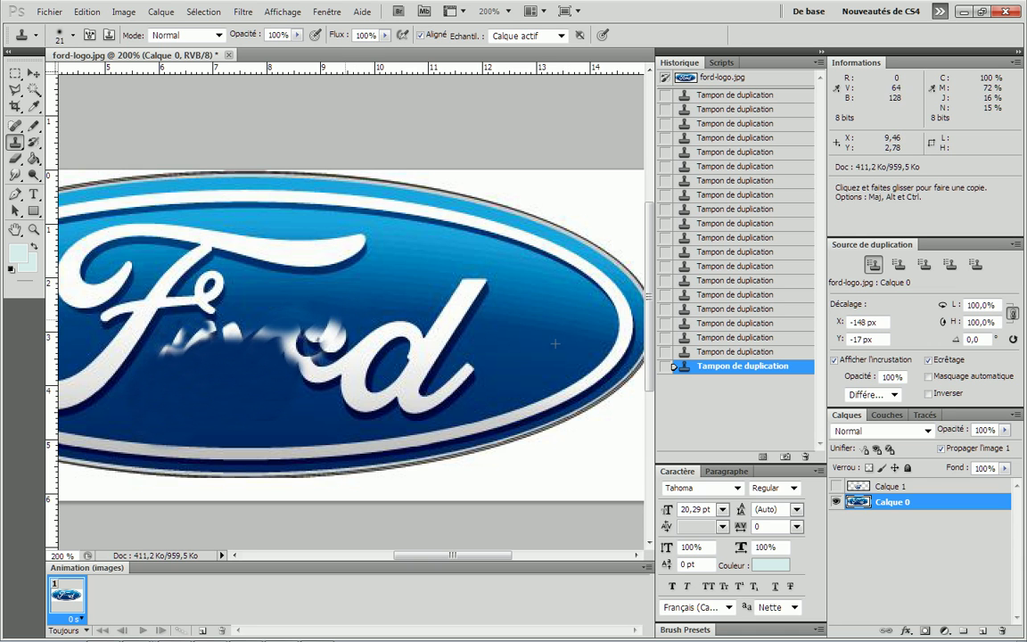
pyautogui.click(328, 327)
pyautogui.moveTo(340, 330)
pyautogui.mouseDown()
pyautogui.moveTo(312, 335)
pyautogui.moveTo(315, 323)
pyautogui.moveTo(286, 320)
pyautogui.mouseUp()
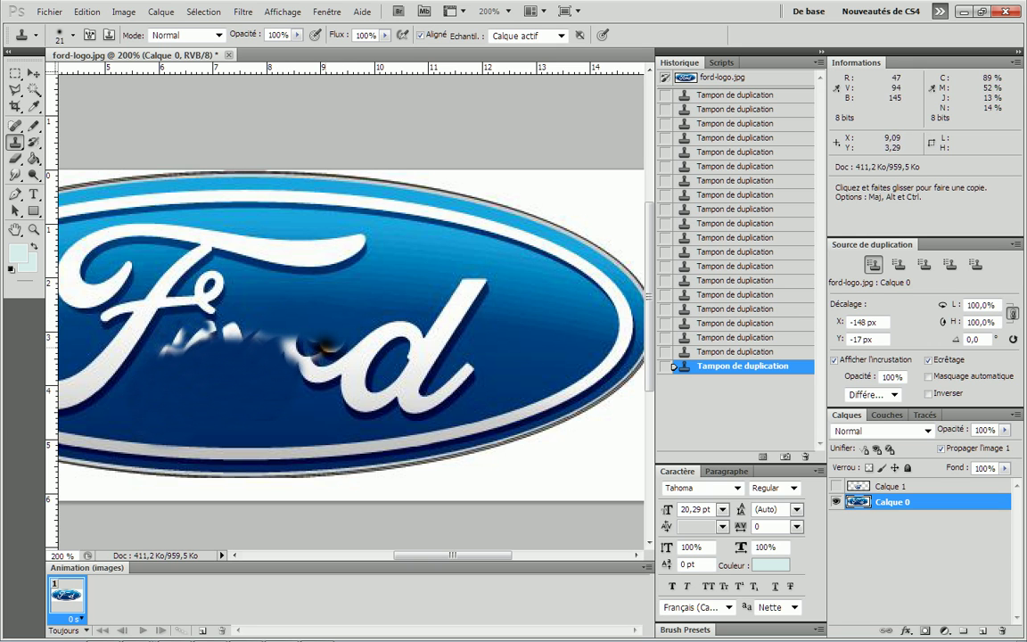
# Clone dark blue from below the lettering over the remaining lower curl of the "r" beside the "d"
pyautogui.press('alt')
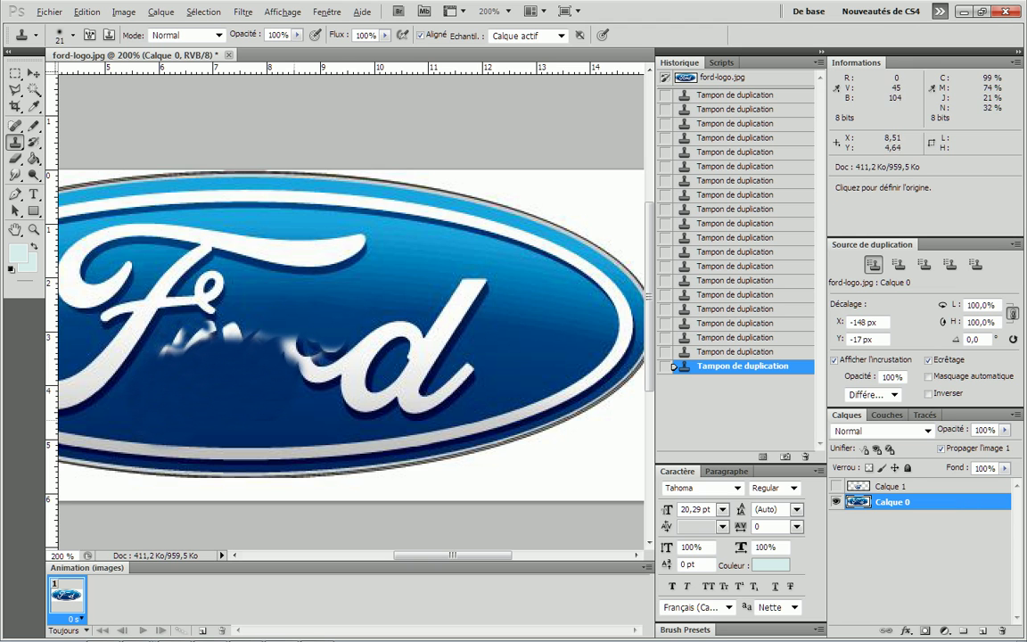
pyautogui.keyDown('alt'); pyautogui.click(306, 416); pyautogui.keyUp('alt')
pyautogui.click(319, 381)
pyautogui.keyDown('alt'); pyautogui.click(263, 435); pyautogui.keyUp('alt')
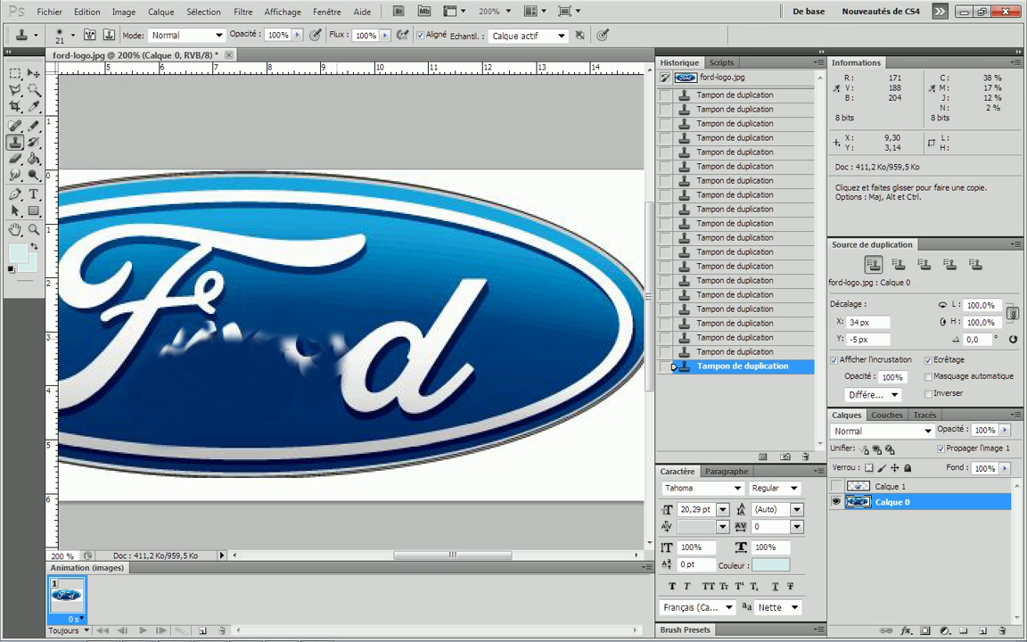
pyautogui.press('alt')
pyautogui.keyDown('alt'); pyautogui.click(291, 398); pyautogui.keyUp('alt')
pyautogui.click(300, 365)
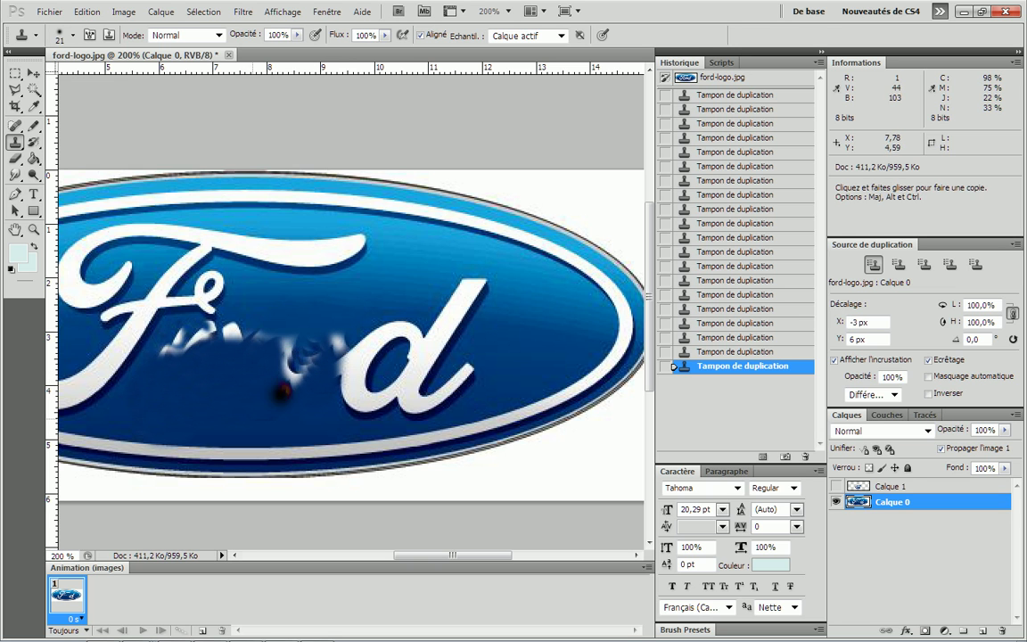
pyautogui.keyDown('alt'); pyautogui.click(240, 421); pyautogui.keyUp('alt')
pyautogui.click(286, 393)
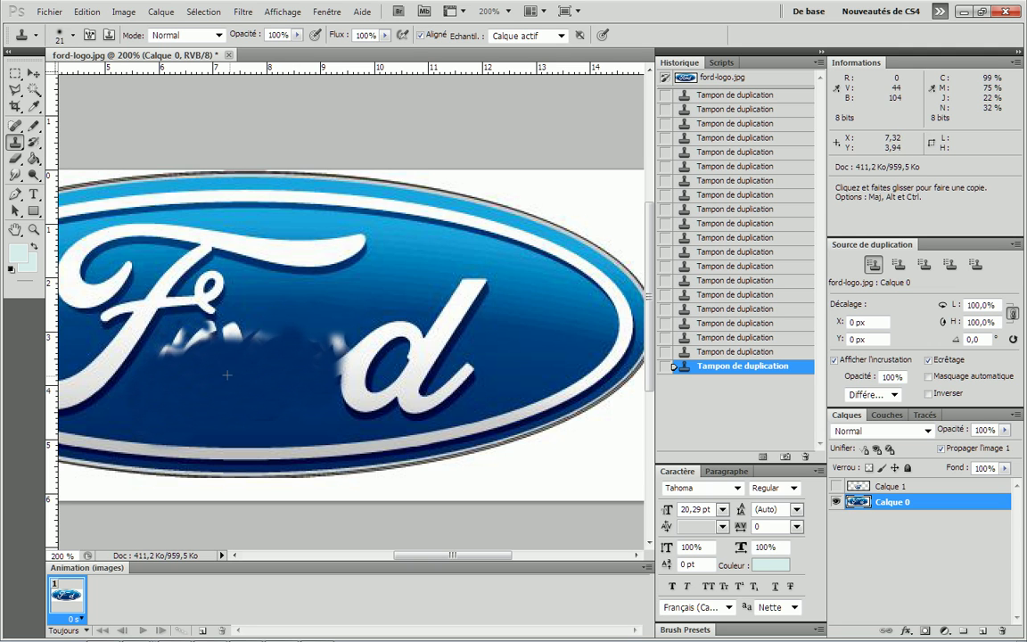
# Clone dark blue over the white fragments left below the loop of the "F" and along the erased "o"
pyautogui.moveTo(230, 318); pyautogui.dragTo(240, 325)
pyautogui.moveTo(245, 329)
pyautogui.mouseDown()
pyautogui.moveTo(239, 371)
pyautogui.moveTo(260, 331)
pyautogui.mouseUp()
pyautogui.moveTo(262, 332); pyautogui.dragTo(249, 337)
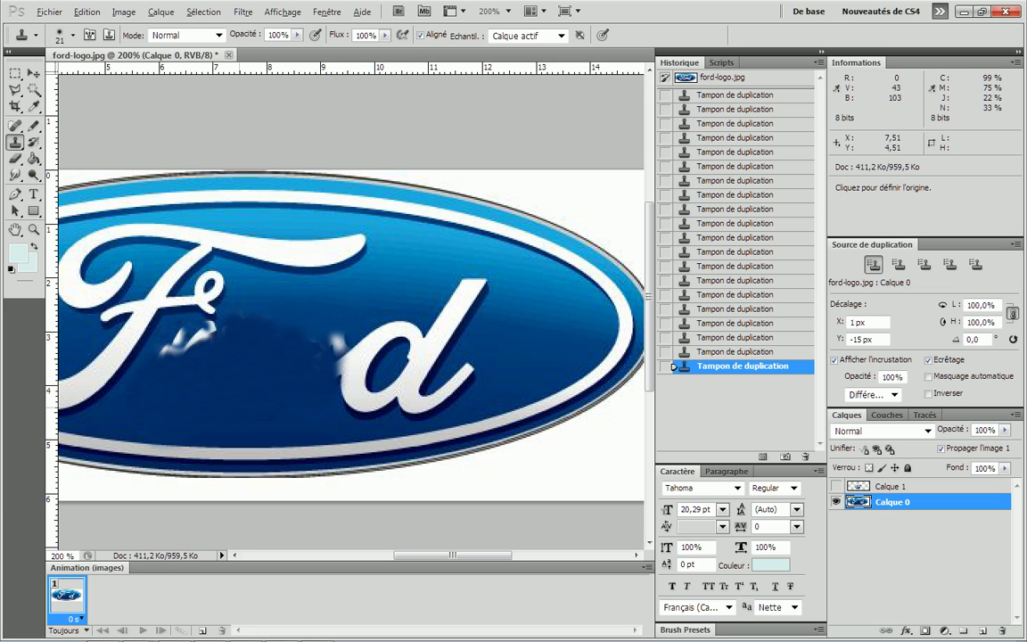
pyautogui.keyDown('alt'); pyautogui.click(174, 345); pyautogui.keyUp('alt')
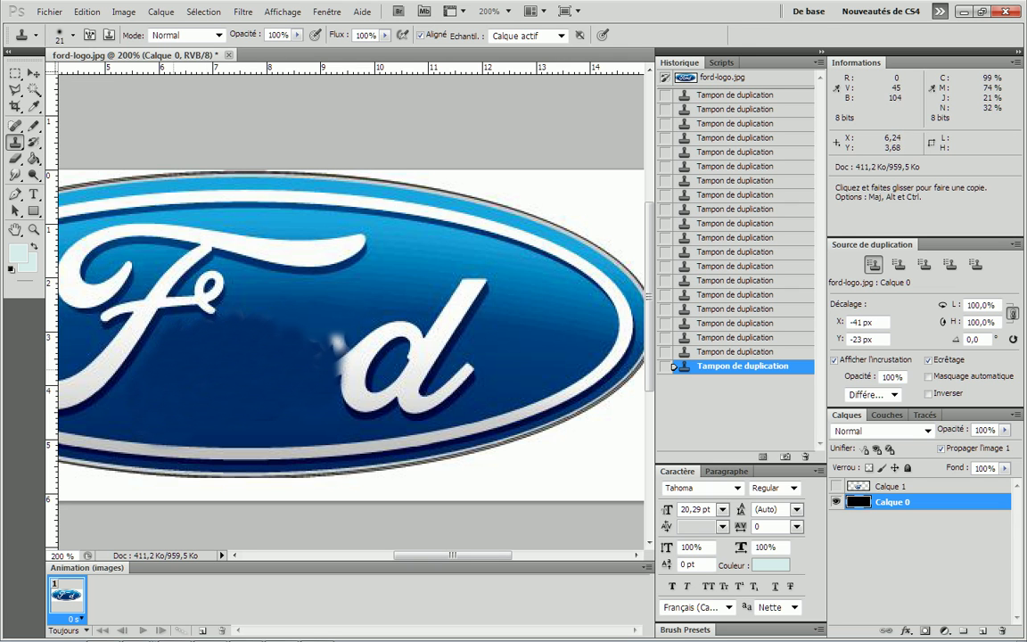
# Try to clone lighter blue from the middle of the logo over the seam below the loop of the "F"
pyautogui.scroll(1, 191, 381)
pyautogui.scroll(-2, 205, 394)
pyautogui.moveTo(453, 556); pyautogui.dragTo(428, 554)
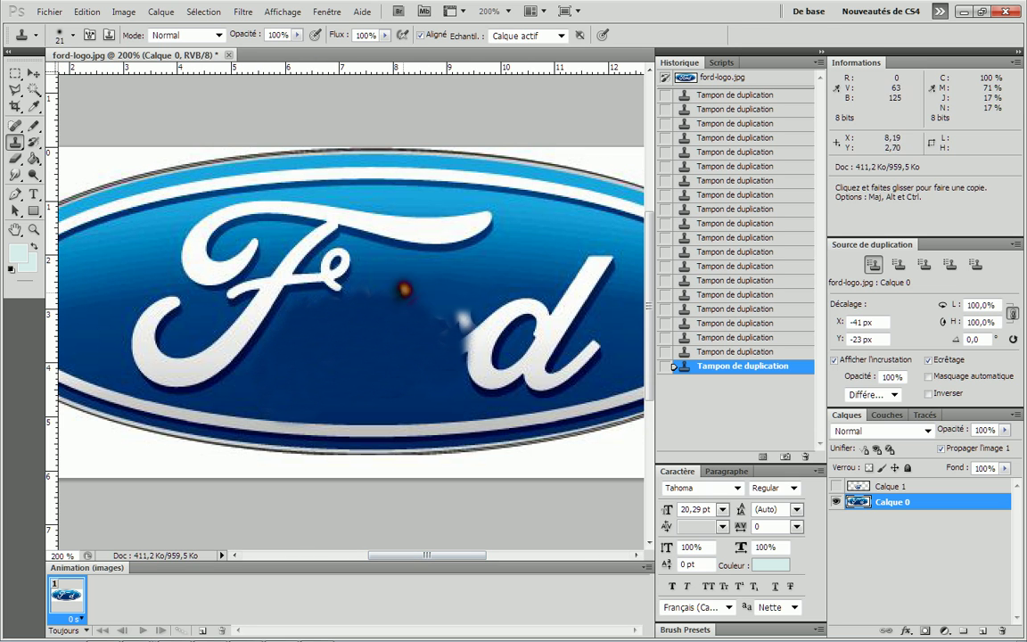
pyautogui.keyDown('alt'); pyautogui.click(425, 286); pyautogui.keyUp('alt')
pyautogui.moveTo(370, 282)
pyautogui.mouseDown()
pyautogui.moveTo(395, 292)
pyautogui.moveTo(353, 299)
pyautogui.moveTo(370, 308)
pyautogui.moveTo(294, 308)
pyautogui.mouseUp()
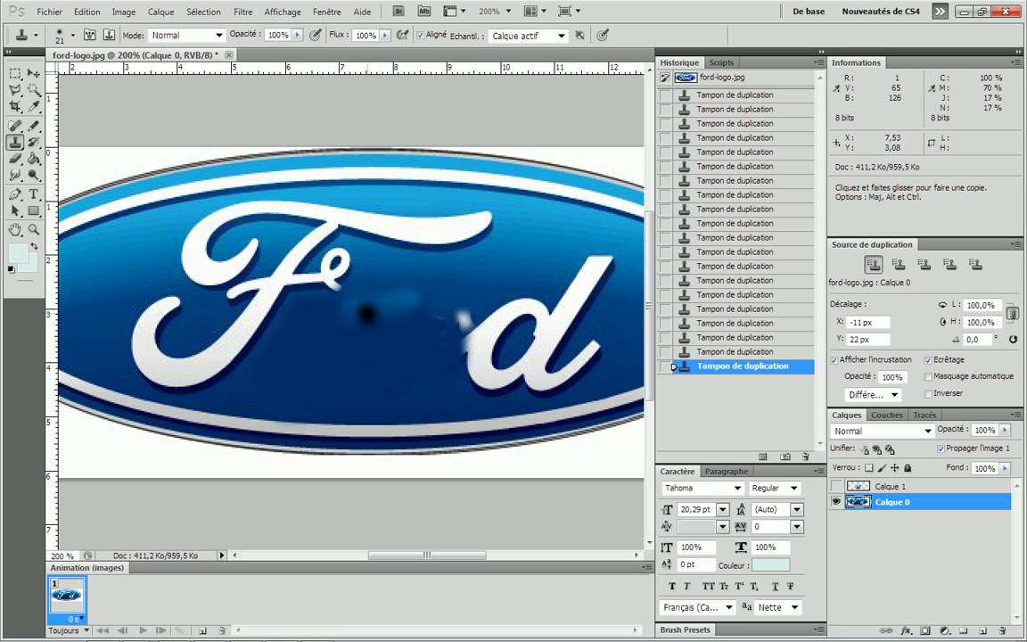
pyautogui.hotkey('ctrl', 'z')
# Resample the blue between the "F" and the "d" and blend the uneven seam beside the loop of the "F"
pyautogui.keyDown('alt'); pyautogui.click(427, 301); pyautogui.keyUp('alt')
pyautogui.moveTo(393, 300); pyautogui.dragTo(410, 302)
pyautogui.moveTo(405, 301)
pyautogui.mouseDown()
pyautogui.moveTo(373, 298)
pyautogui.moveTo(389, 299)
pyautogui.mouseUp()
pyautogui.moveTo(343, 289); pyautogui.dragTo(330, 286)
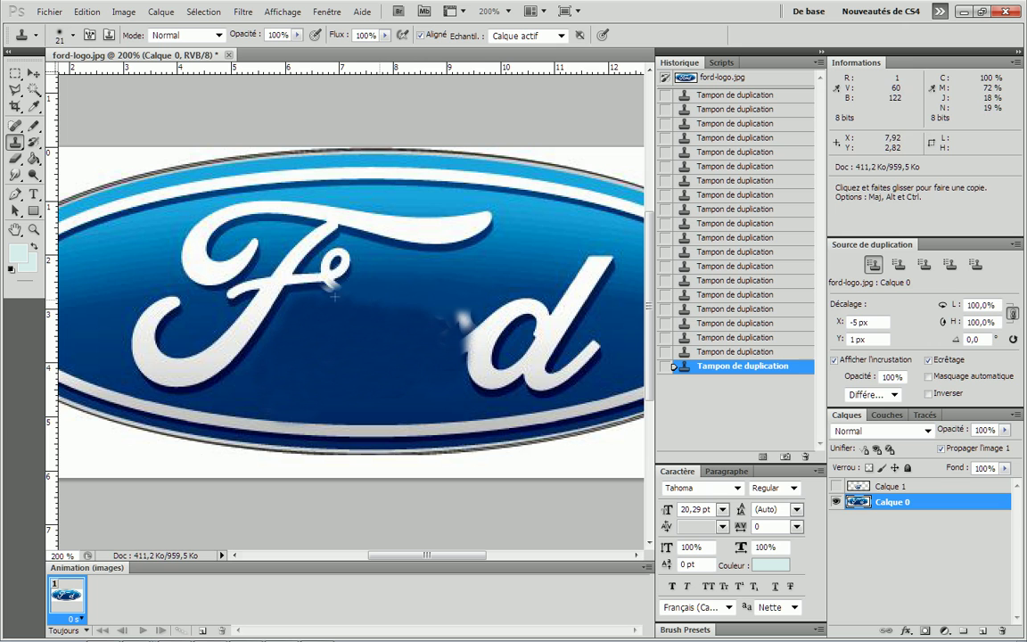
# Undo the last two clone strokes below the loop of the "F"
pyautogui.press('ctrl')
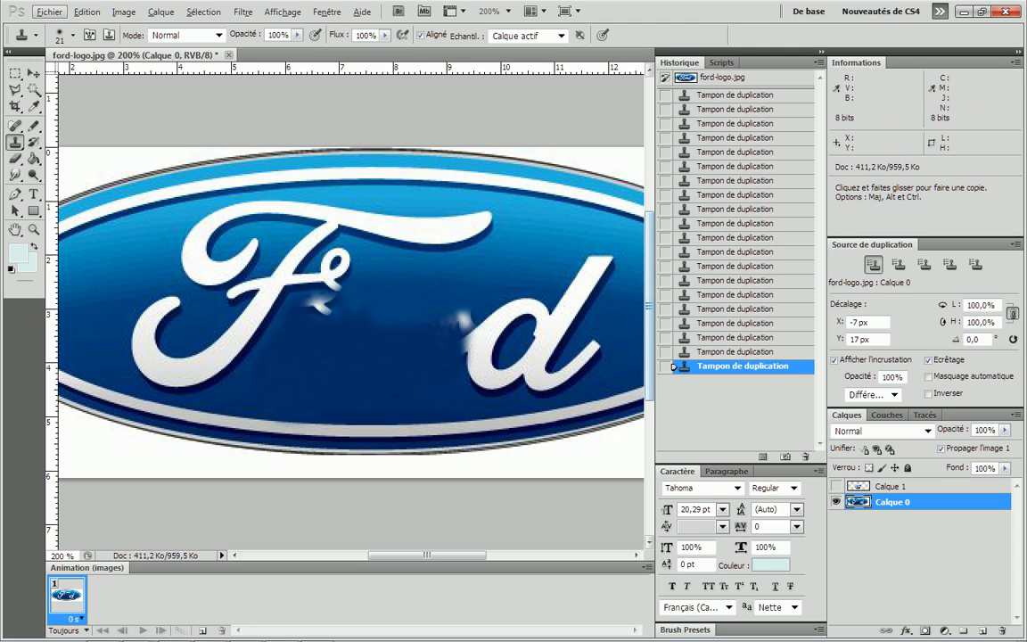
pyautogui.hotkey('ctrl', 'z')
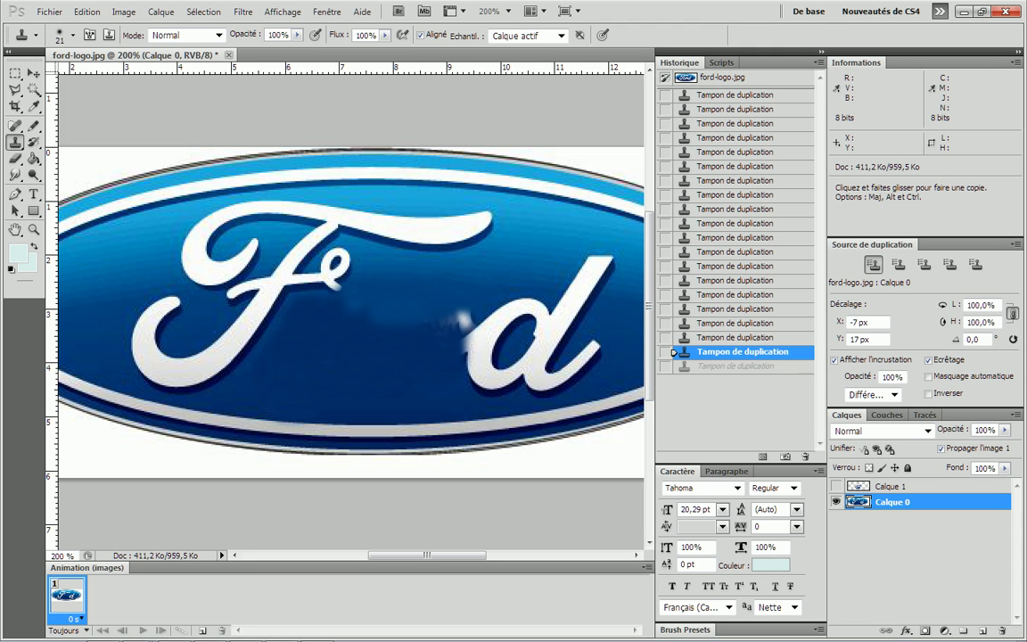
pyautogui.hotkey('ctrl', 'alt', 'z')
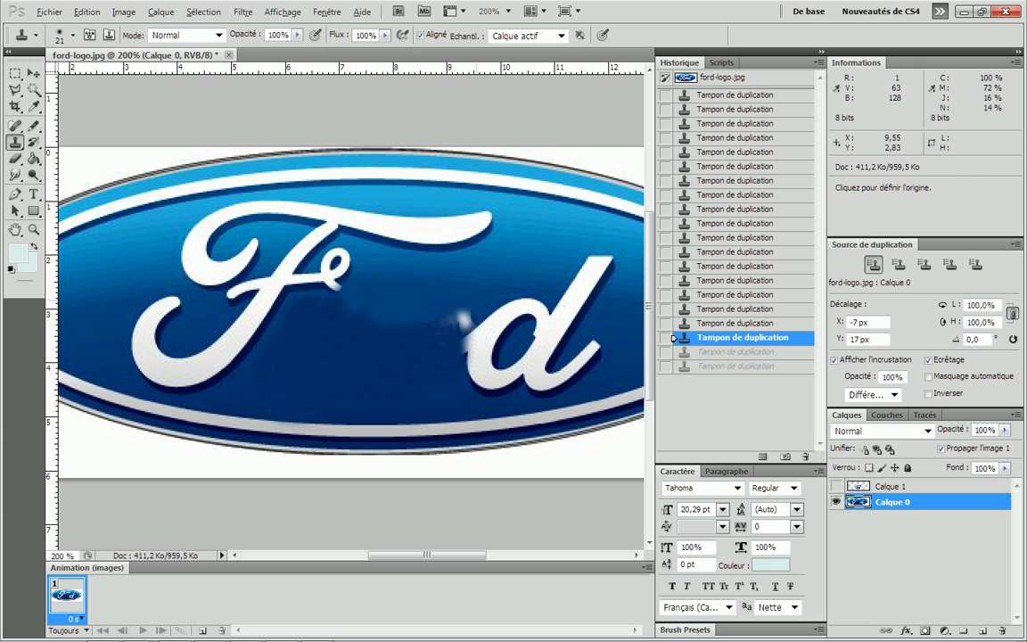
# Clone blue from above the "d" over the white smudges beside its upper bowl
pyautogui.keyDown('alt'); pyautogui.click(475, 298); pyautogui.keyUp('alt')
pyautogui.click(463, 318)
pyautogui.click(456, 323)
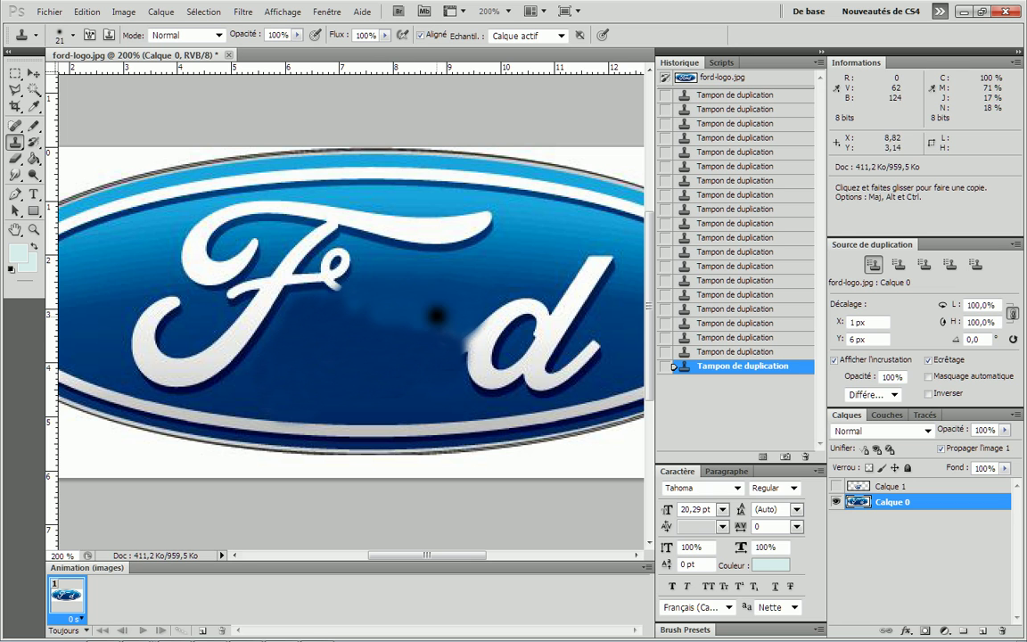
# Sample the blue on the far side of the "d" and stamp it along the seam between the letters
pyautogui.moveTo(383, 555); pyautogui.dragTo(390, 555)
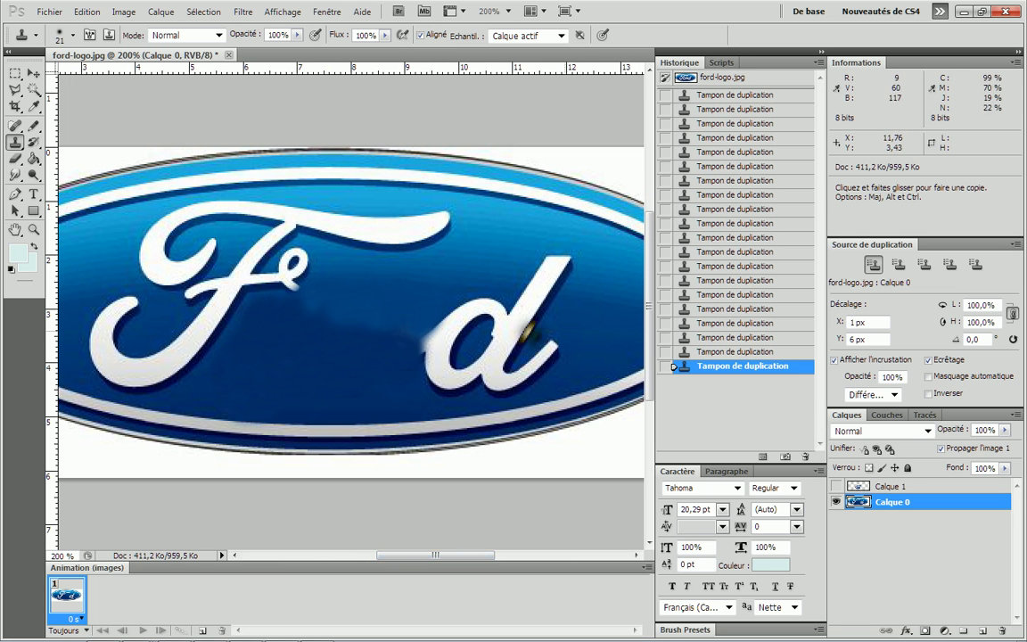
pyautogui.keyDown('alt'); pyautogui.click(592, 338); pyautogui.keyUp('alt')
pyautogui.click(387, 331)
pyautogui.click(352, 330)
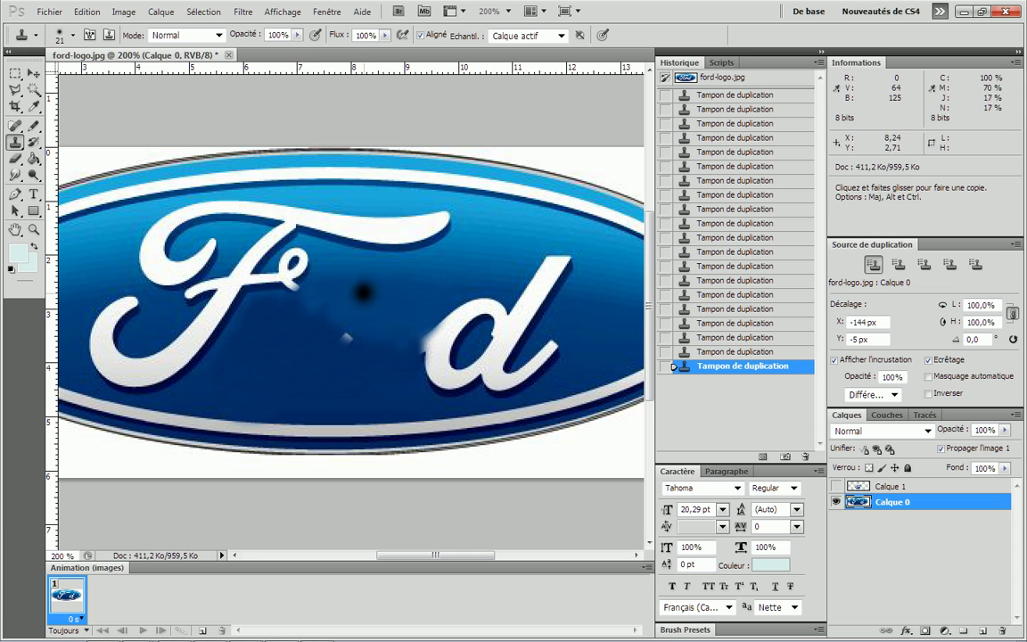
# Clone dark blue over the stray white speck between the letters and the smudged area beside the "d"
pyautogui.press('alt')
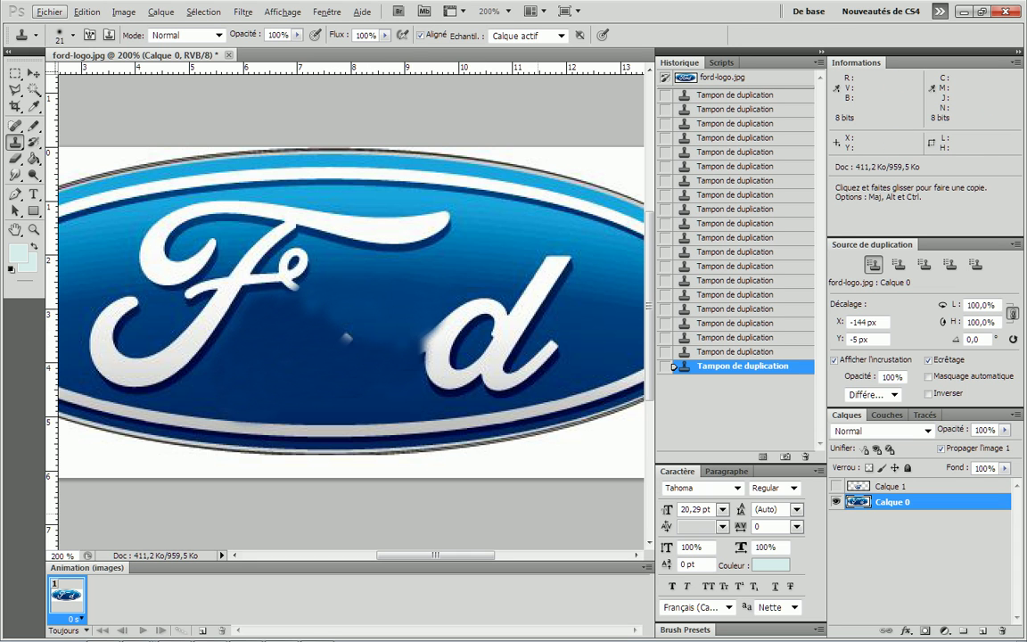
pyautogui.moveTo(428, 556); pyautogui.dragTo(440, 555)
pyautogui.keyDown('alt'); pyautogui.click(249, 374); pyautogui.keyUp('alt')
pyautogui.keyDown('alt'); pyautogui.click(287, 337); pyautogui.keyUp('alt')
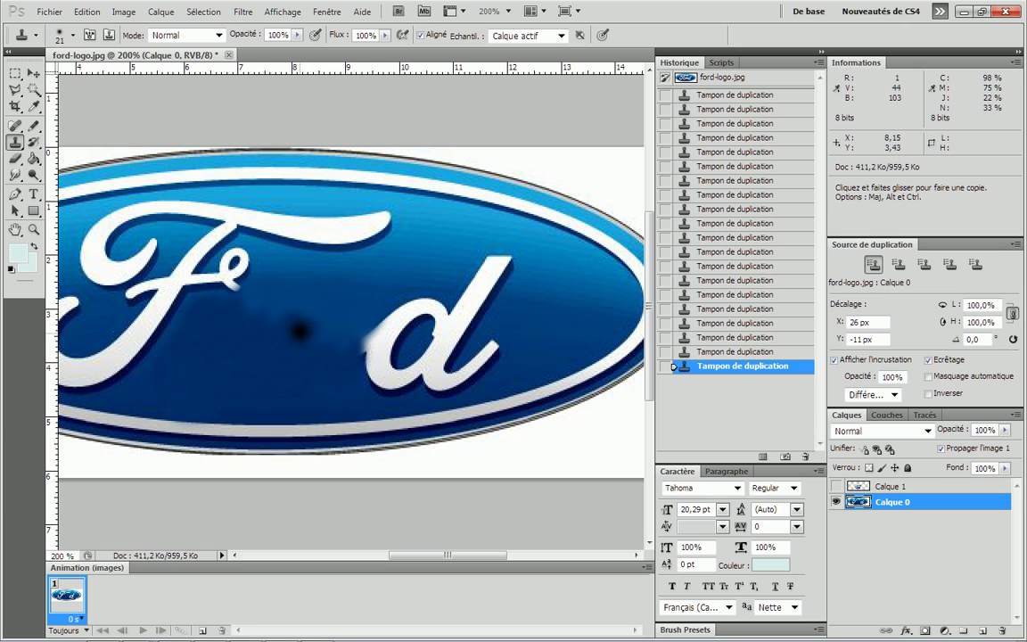
pyautogui.click(347, 339)
pyautogui.click(355, 338)
pyautogui.click(355, 336)
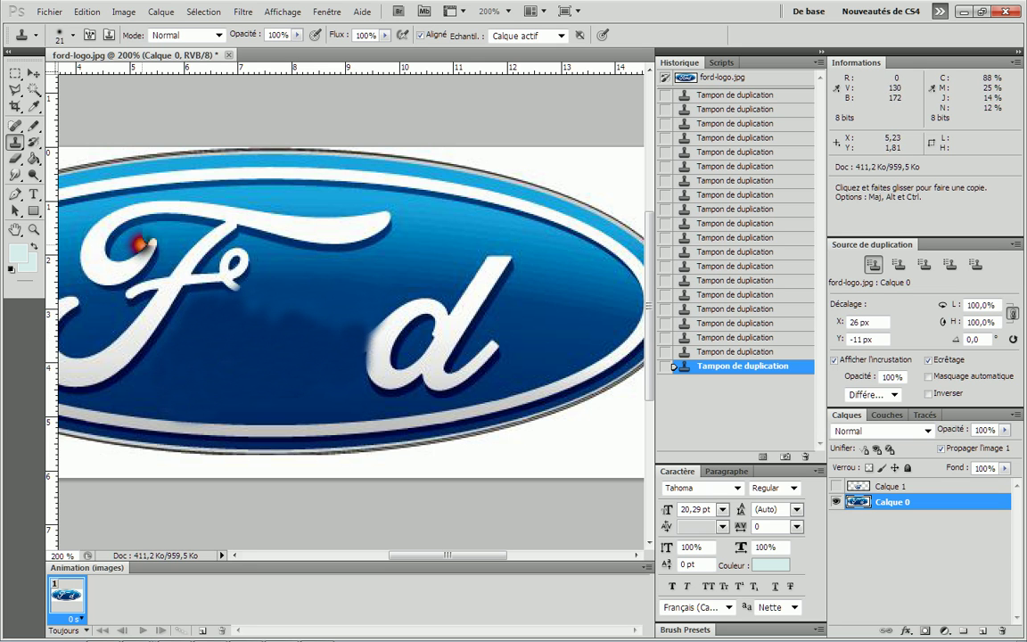
# Outline the blurred patch beside the bowl of the "d" with the Polygonal Lasso, then delete its contents and deselect
pyautogui.click(15, 91)
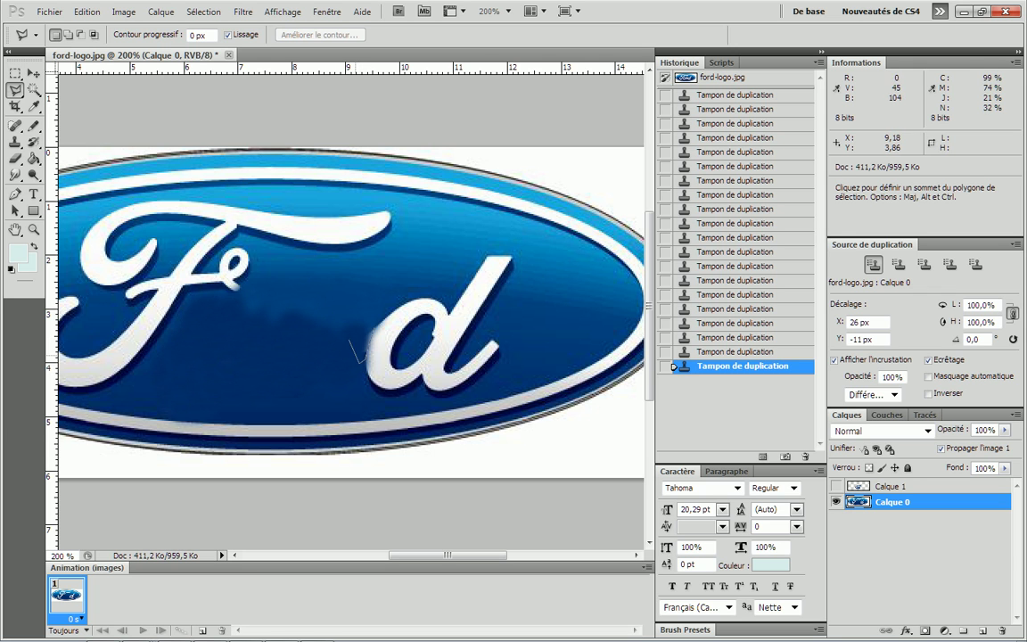
pyautogui.doubleClick(378, 334)
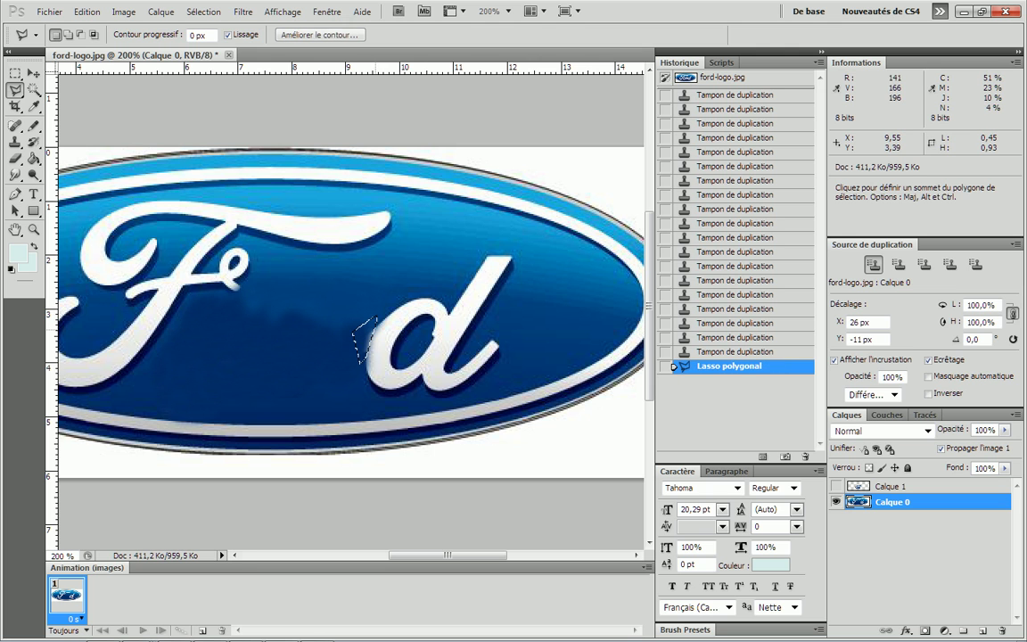
pyautogui.press('Delete')
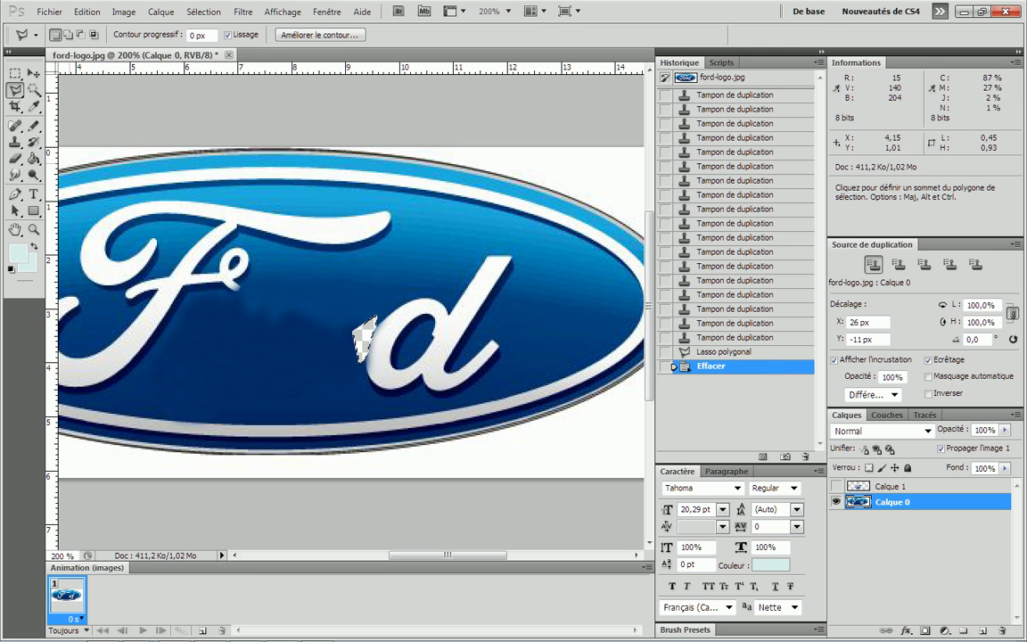
pyautogui.press('m')
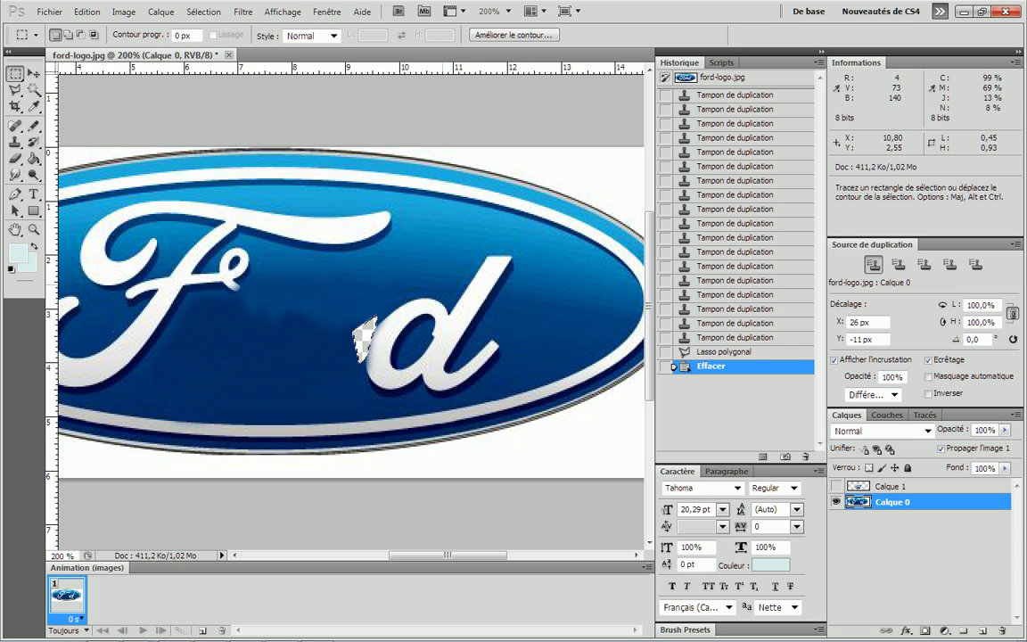
pyautogui.hotkey('ctrl', 'd')
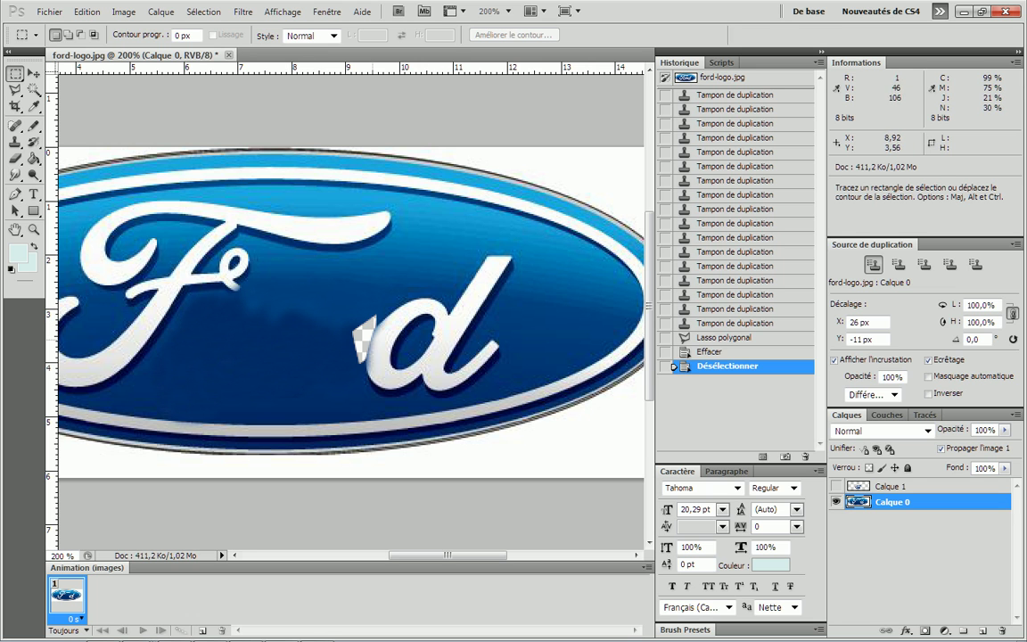
# Undo the deletion beside the "d" and clear the restored lasso selection
pyautogui.hotkey('ctrl', 'z')
pyautogui.hotkey('ctrl', 'z')
pyautogui.hotkey('ctrl', 'z')
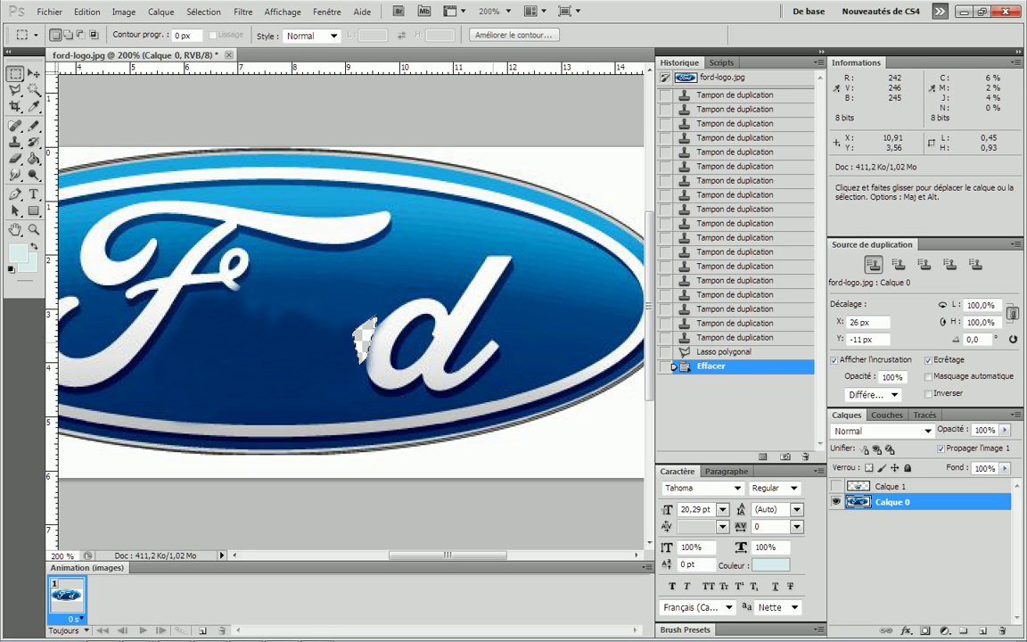
pyautogui.hotkey('ctrl', 'z')
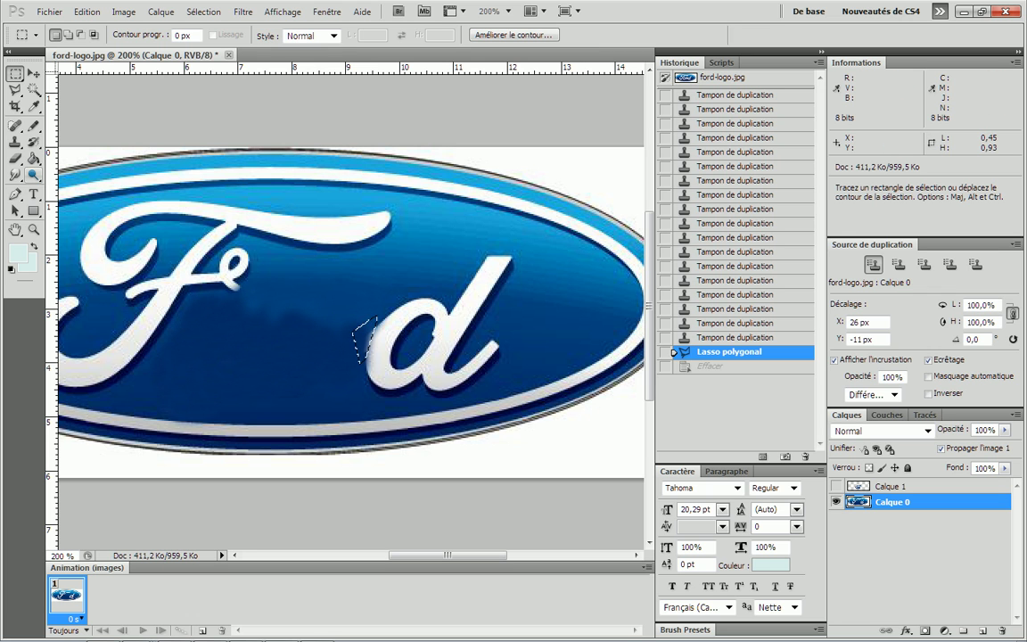
pyautogui.click(15, 159)
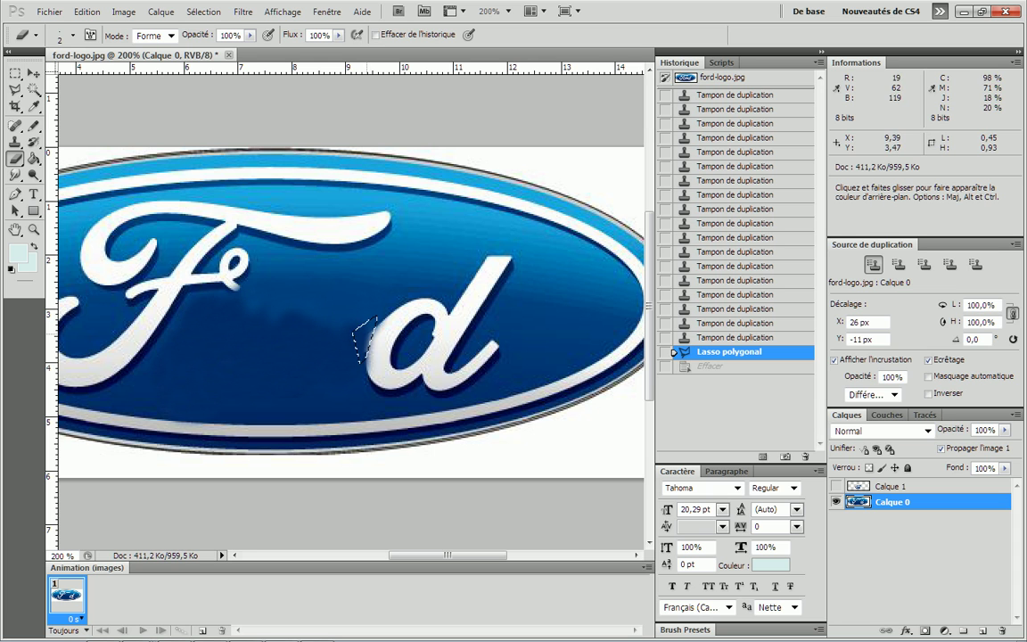
pyautogui.press('m')
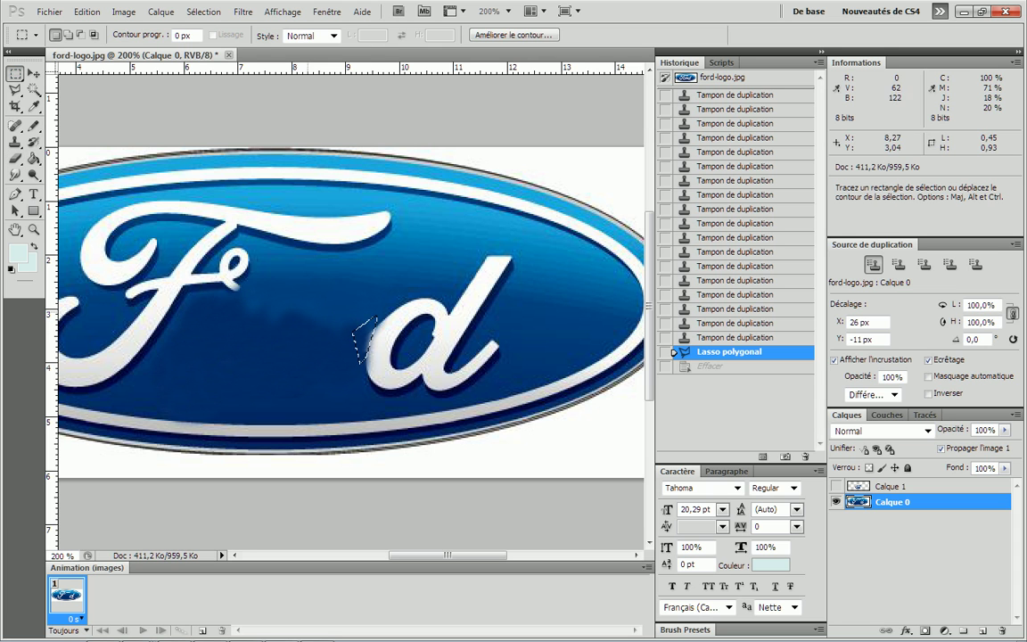
pyautogui.hotkey('ctrl', 'd')
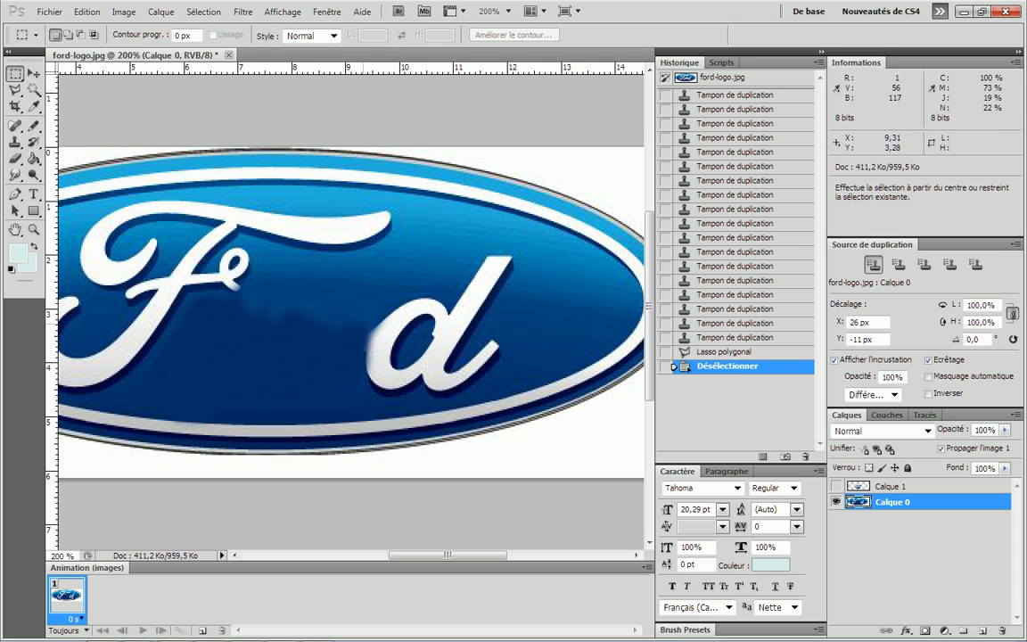
pyautogui.rightClick(367, 330)
pyautogui.rightClick(355, 328)
pyautogui.rightClick(356, 328)
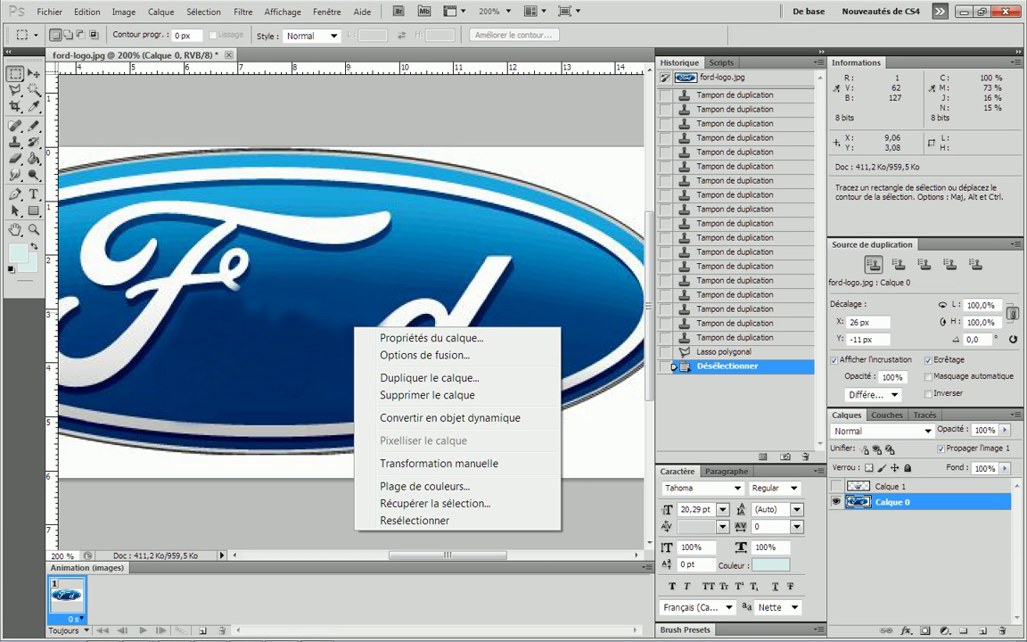
pyautogui.click(354, 314)
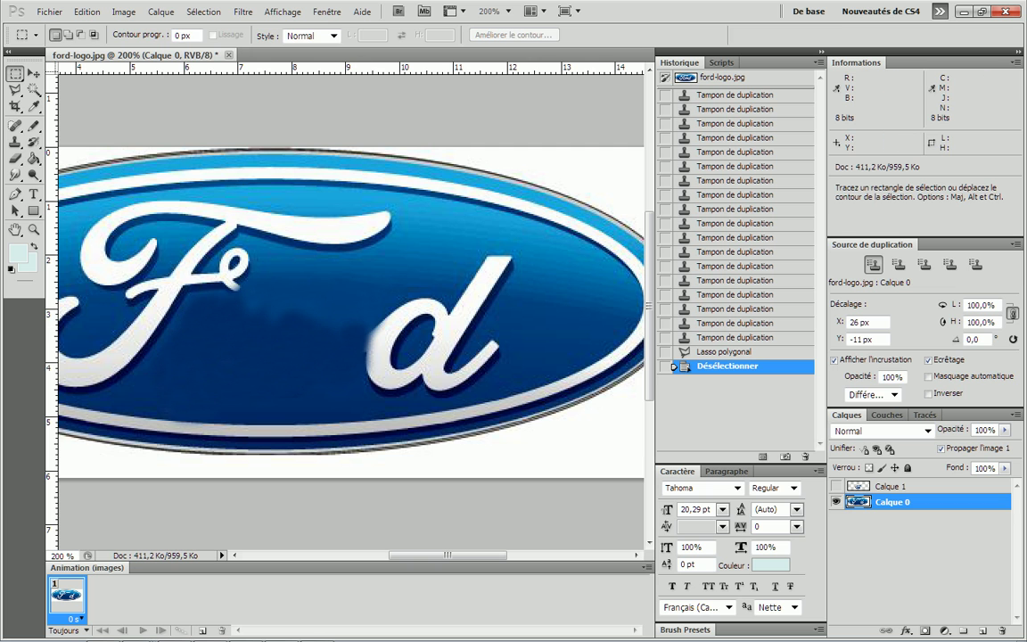
pyautogui.press('e')
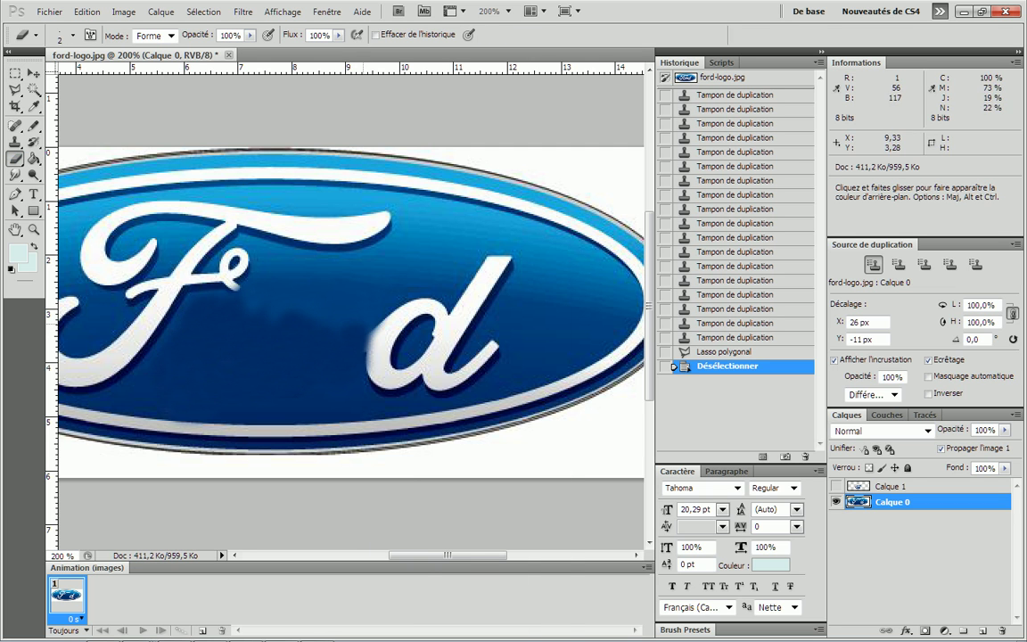
pyautogui.rightClick(368, 275)
pyautogui.click(348, 334)
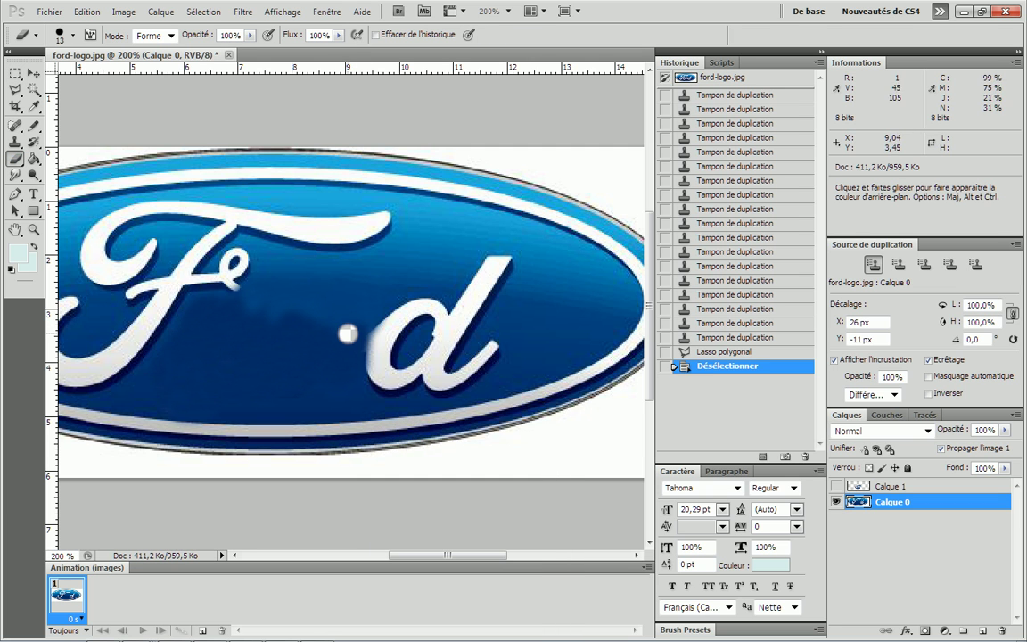
pyautogui.hotkey('ctrl', 'z')
# With the Clone Stamp, sample the blue outside the lower hook of the "F" and stamp it over the uneven area beneath the small loop
pyautogui.moveTo(419, 555); pyautogui.dragTo(384, 555)
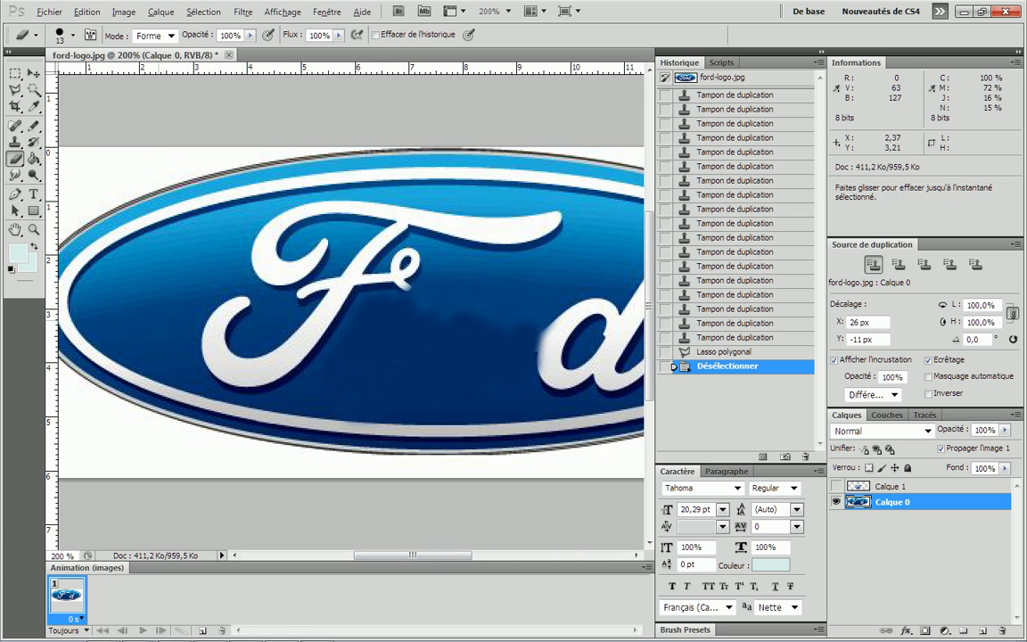
pyautogui.click(15, 142)
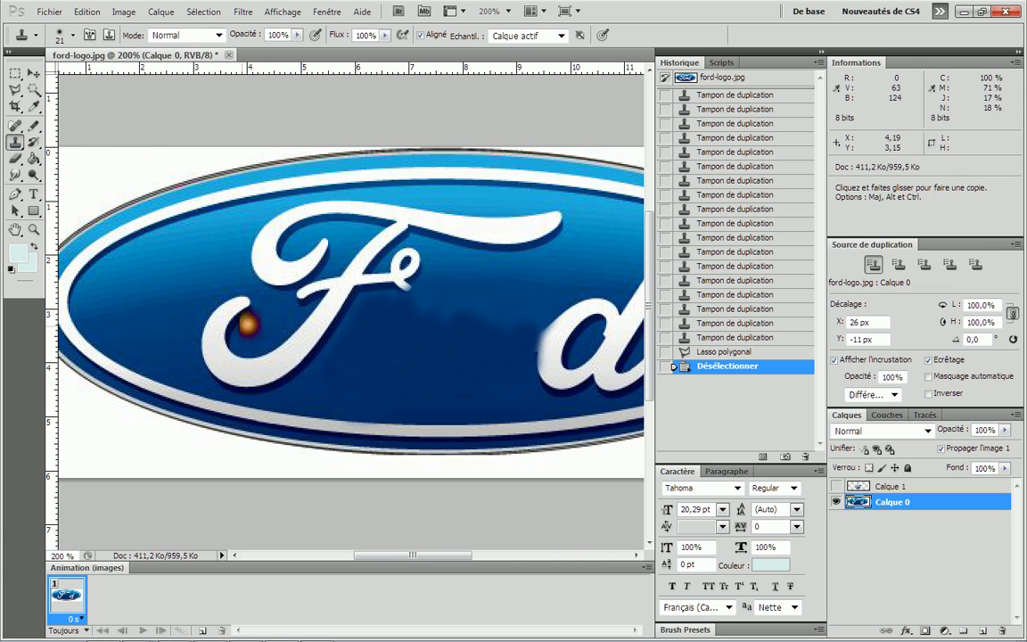
pyautogui.keyDown('alt'); pyautogui.click(158, 327); pyautogui.keyUp('alt')
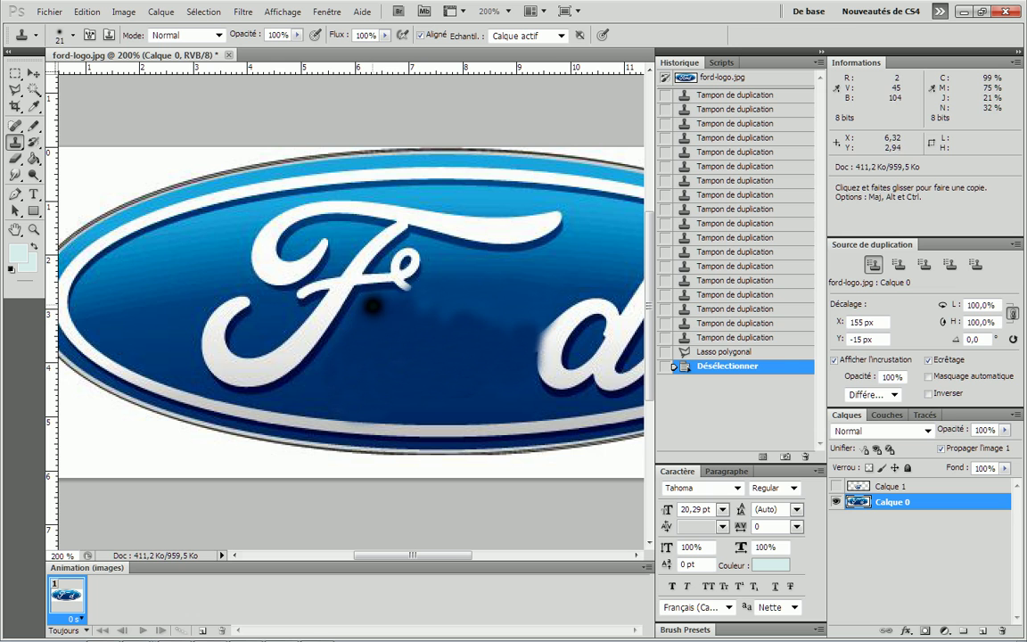
pyautogui.click(372, 305)
pyautogui.click(361, 312)
pyautogui.click(411, 308)
pyautogui.click(423, 309)
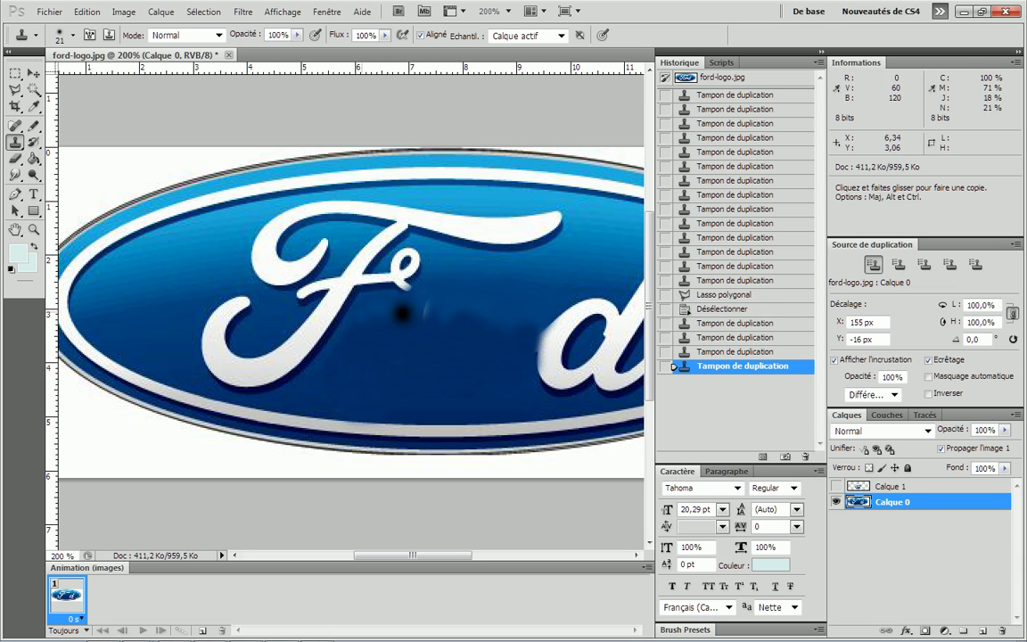
pyautogui.click(419, 311)
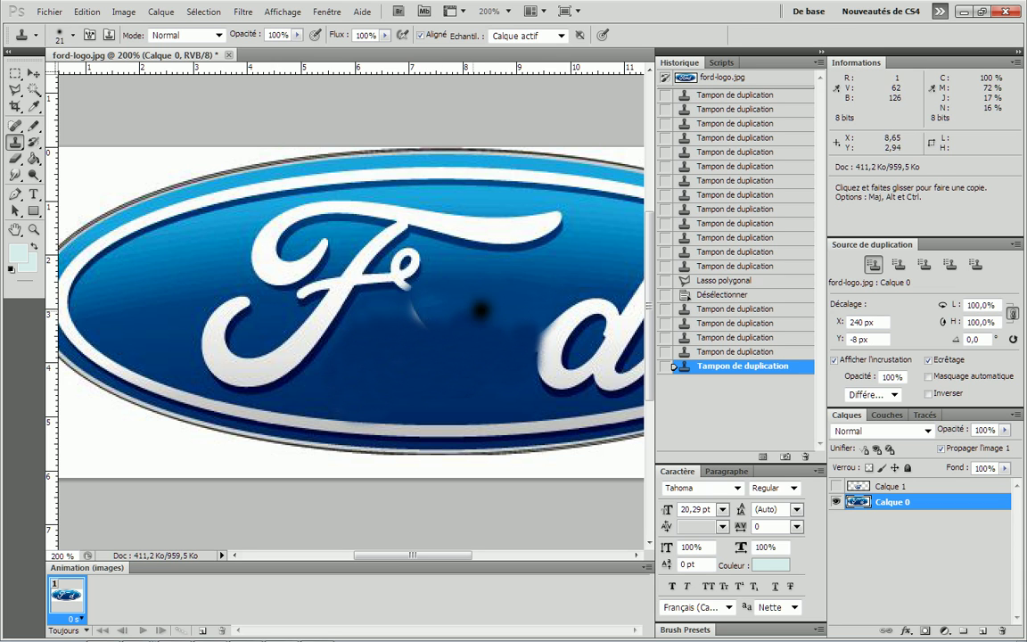
pyautogui.click(443, 314)
# Sample the blue beyond the "d" and stamp it over the pale streak below the small loop and the area beside it
pyautogui.moveTo(413, 555); pyautogui.dragTo(454, 555)
pyautogui.keyDown('alt'); pyautogui.click(504, 325); pyautogui.keyUp('alt')
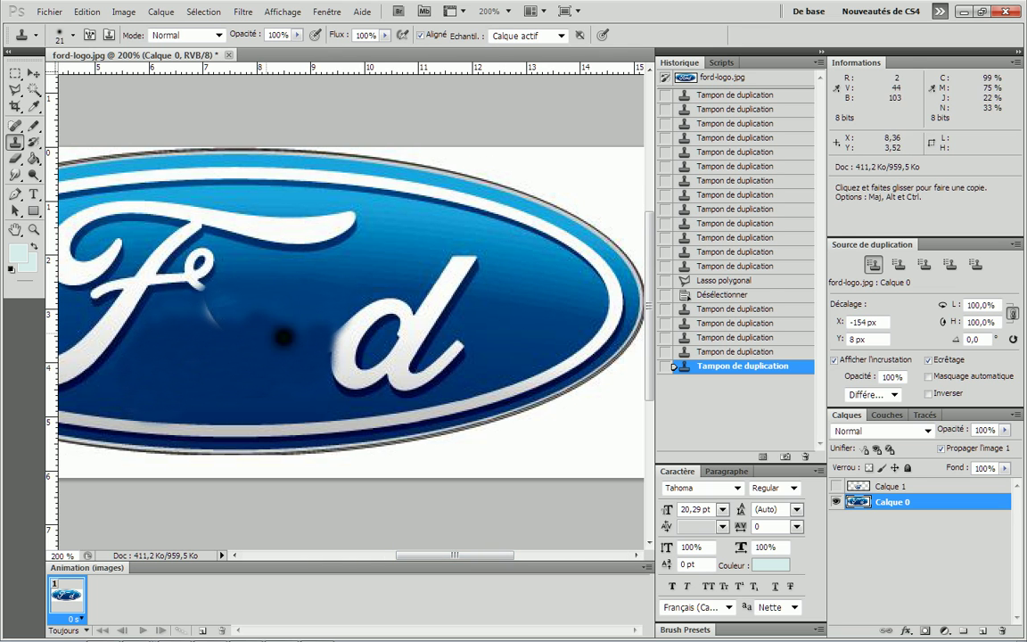
pyautogui.click(268, 316)
pyautogui.click(214, 314)
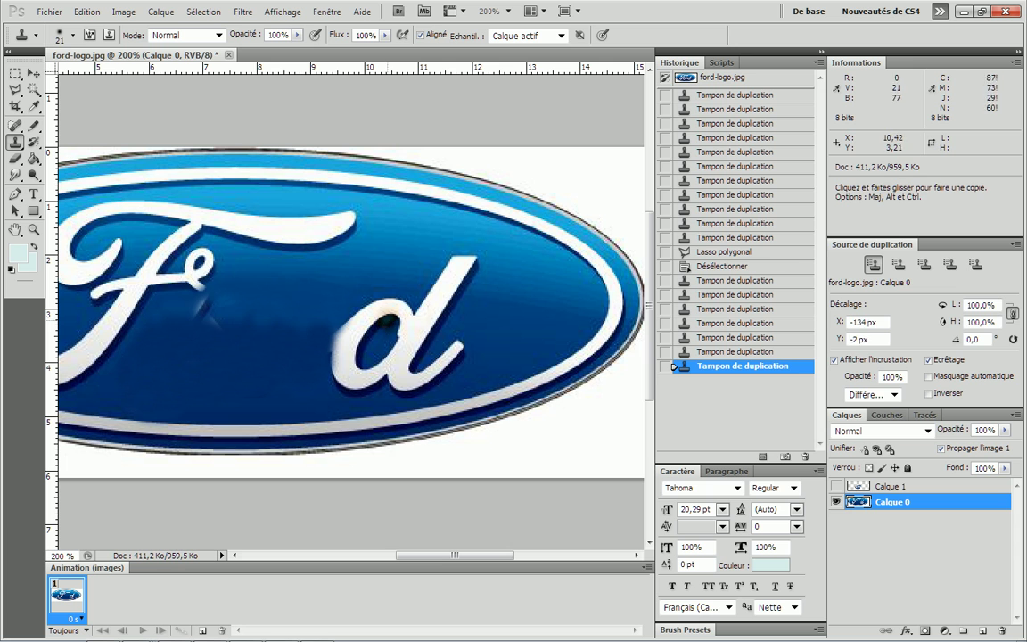
pyautogui.click(198, 303)
pyautogui.click(205, 307)
pyautogui.click(211, 299)
pyautogui.click(218, 312)
pyautogui.click(254, 318)
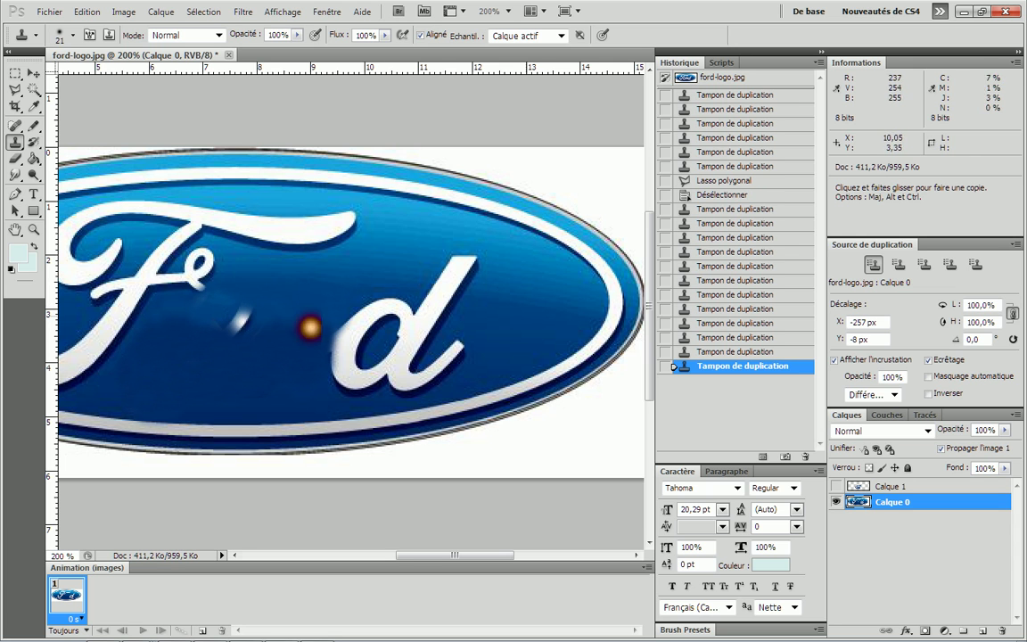
# Sample the blue well to the far side of the "d" and stamp it over the white speck between the letters
pyautogui.keyDown('alt'); pyautogui.click(538, 345); pyautogui.keyUp('alt')
pyautogui.click(247, 316)
pyautogui.click(244, 317)
pyautogui.click(241, 320)
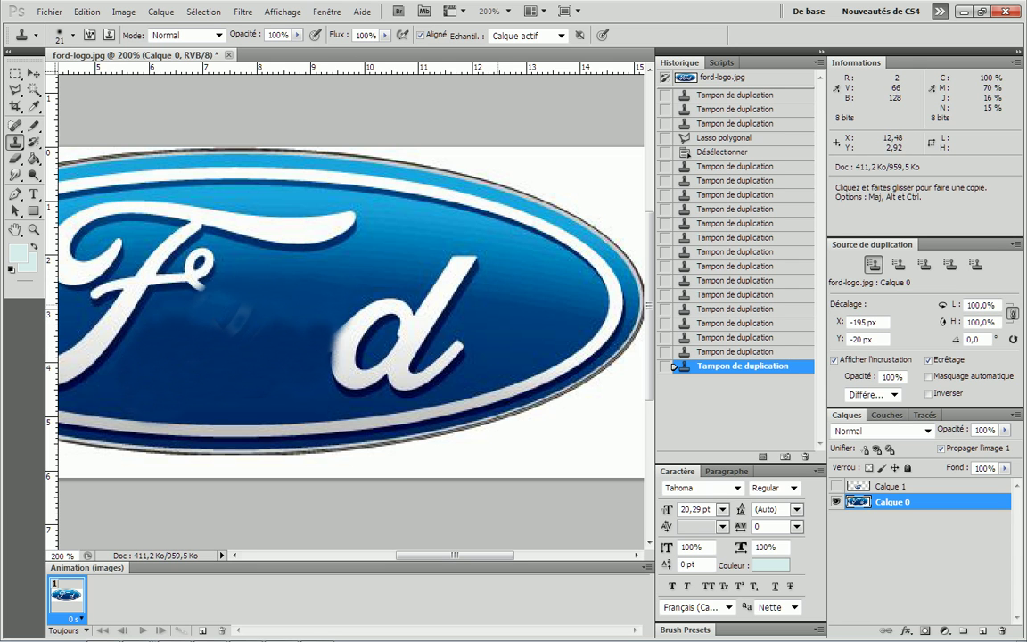
# Resample the blue beyond the "d" and stamp over the faint mark and the seam leading toward the "d"
pyautogui.press('alt')
pyautogui.keyDown('alt'); pyautogui.click(515, 324); pyautogui.keyUp('alt')
pyautogui.moveTo(255, 333); pyautogui.dragTo(251, 319)
pyautogui.click(232, 303)
pyautogui.click(290, 322)
pyautogui.click(303, 331)
pyautogui.click(276, 315)
# Sample a darker blue low beside the "d" and stamp it across the upper part of the gap between the letters
pyautogui.keyDown('alt'); pyautogui.click(504, 365); pyautogui.keyUp('alt')
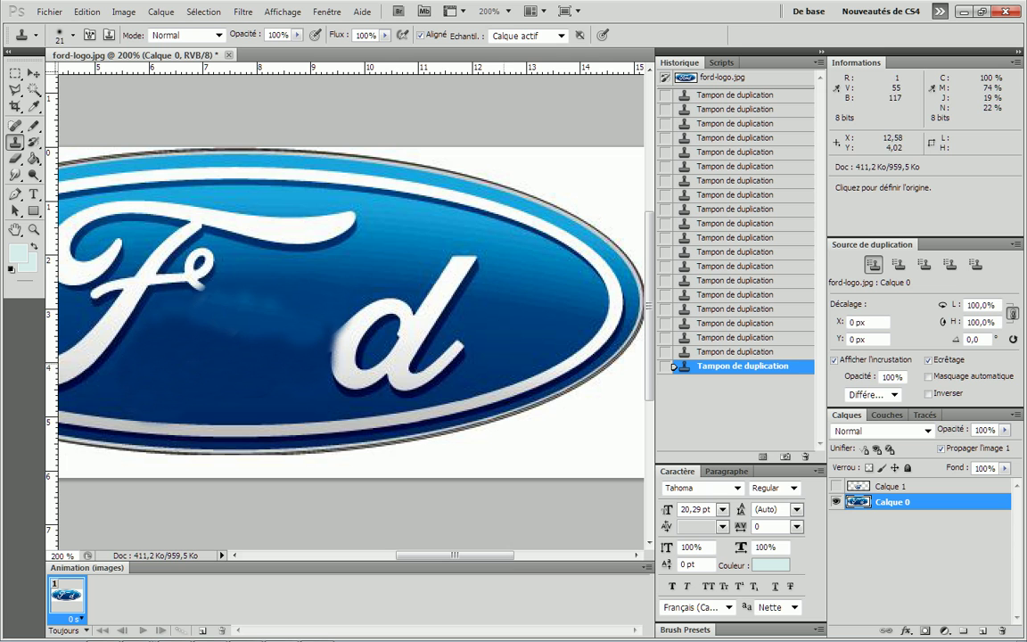
pyautogui.moveTo(282, 298); pyautogui.dragTo(256, 301)
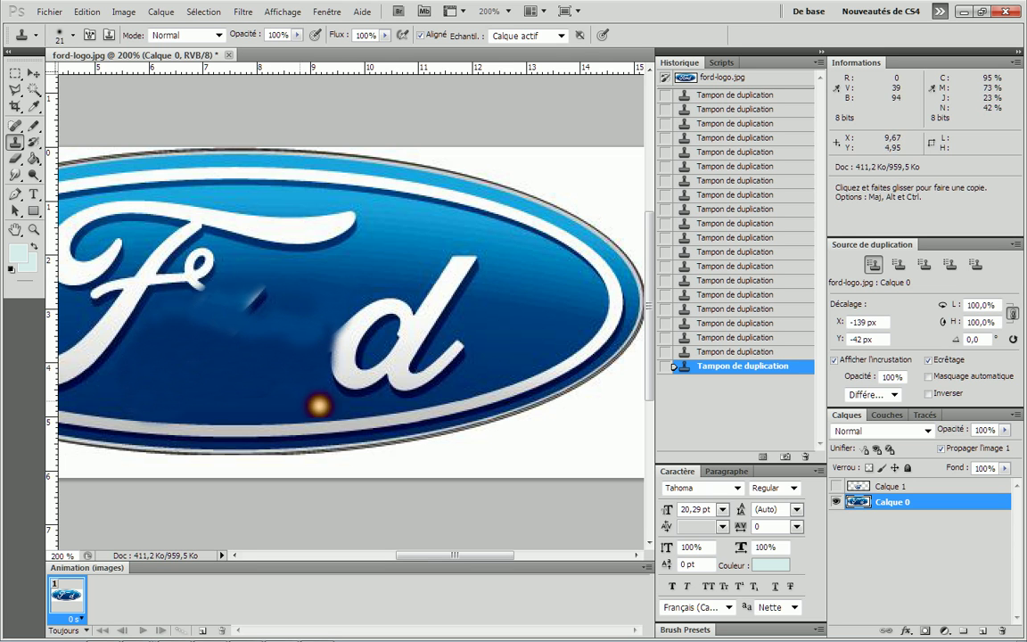
pyautogui.click(352, 412)
pyautogui.press('alt')
pyautogui.scroll(-1, 158, 364)
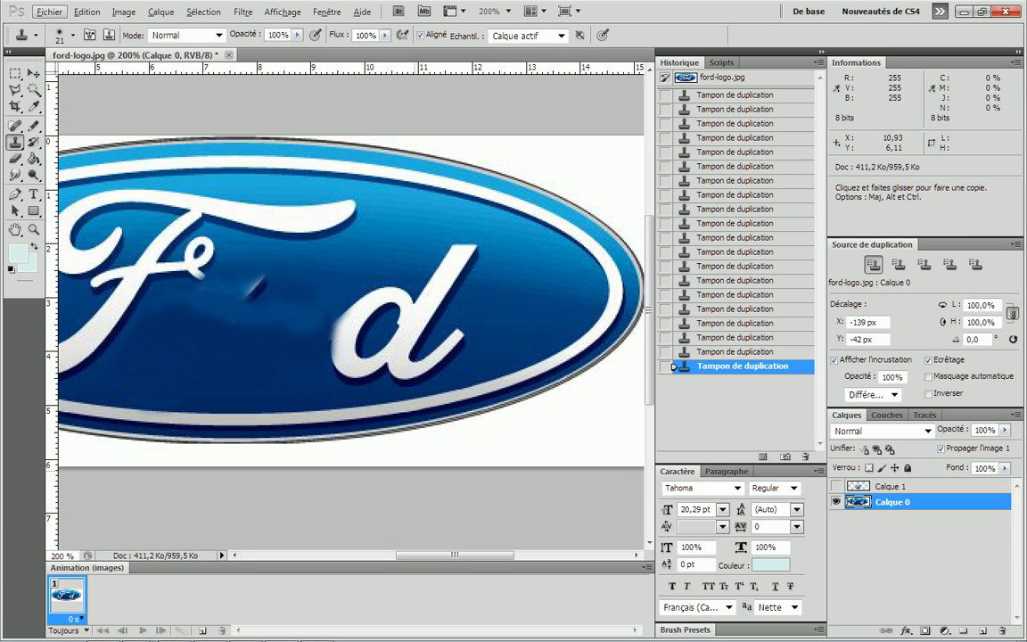
# Sample the blue inside the lower hook of the "F" and stamp it over the diagonal streak between the letters
pyautogui.moveTo(450, 555); pyautogui.dragTo(416, 554)
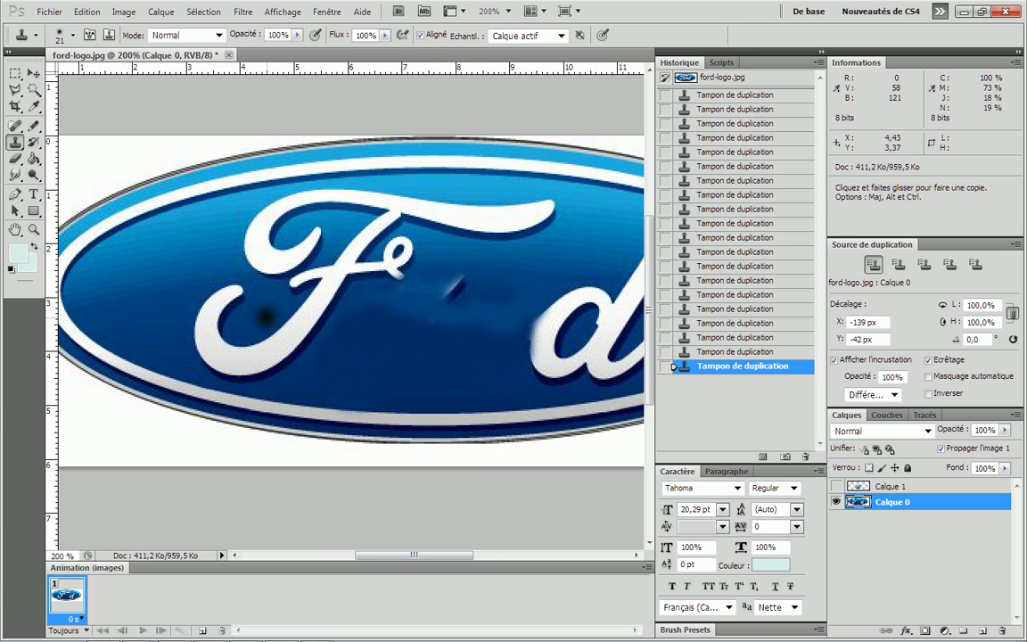
pyautogui.press('alt')
pyautogui.keyDown('alt'); pyautogui.click(248, 324); pyautogui.keyUp('alt')
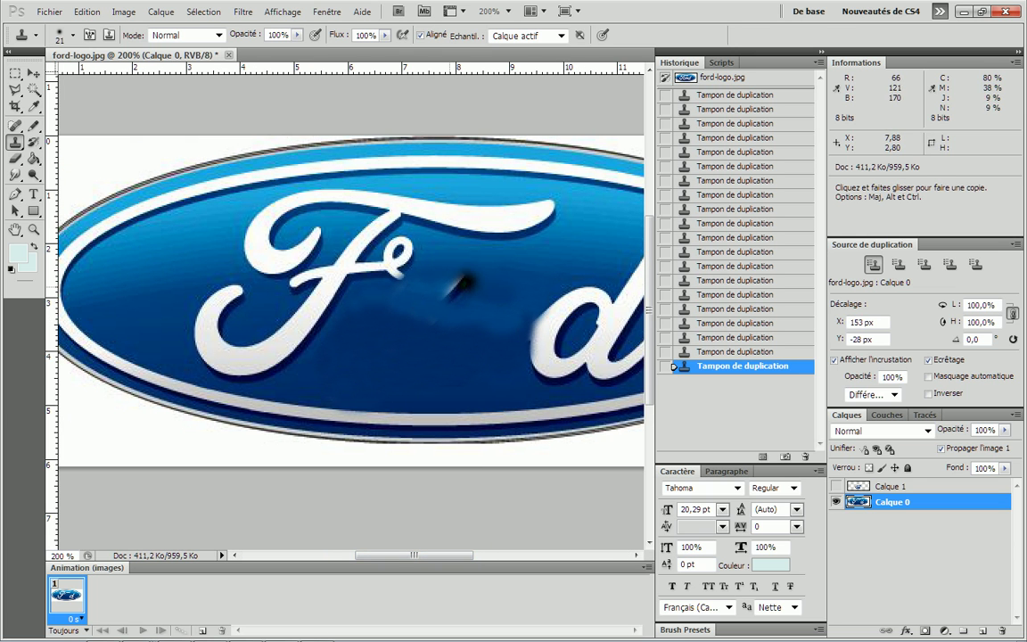
pyautogui.click(454, 290)
pyautogui.click(450, 300)
pyautogui.click(460, 283)
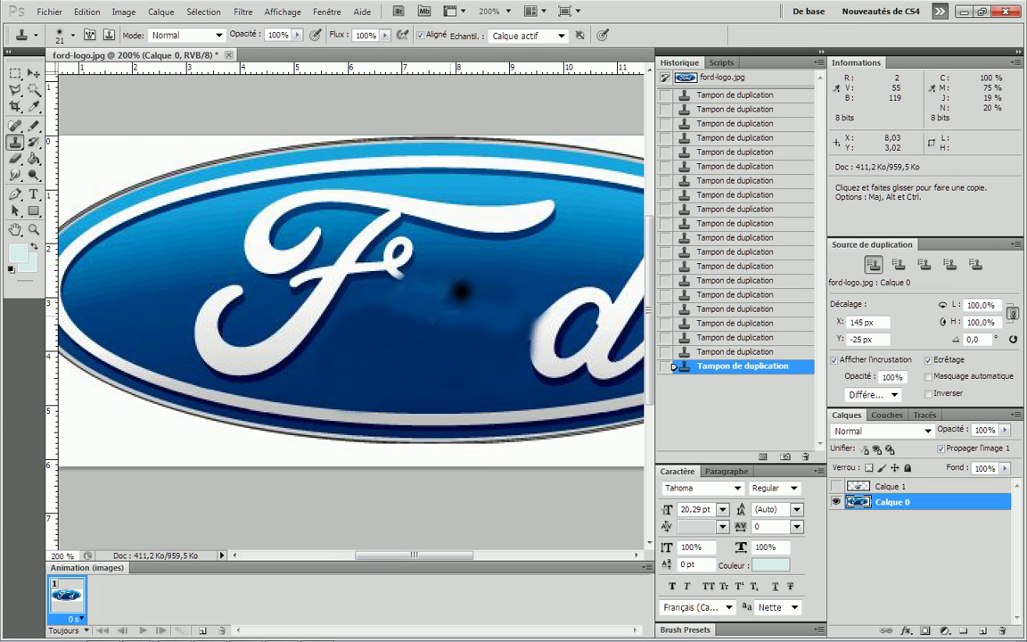
# Sample the blue near the oval's edge beside the "F" and stamp it over the uneven patch where the streak was
pyautogui.keyDown('alt'); pyautogui.click(142, 304); pyautogui.keyUp('alt')
pyautogui.click(463, 292)
pyautogui.click(445, 305)
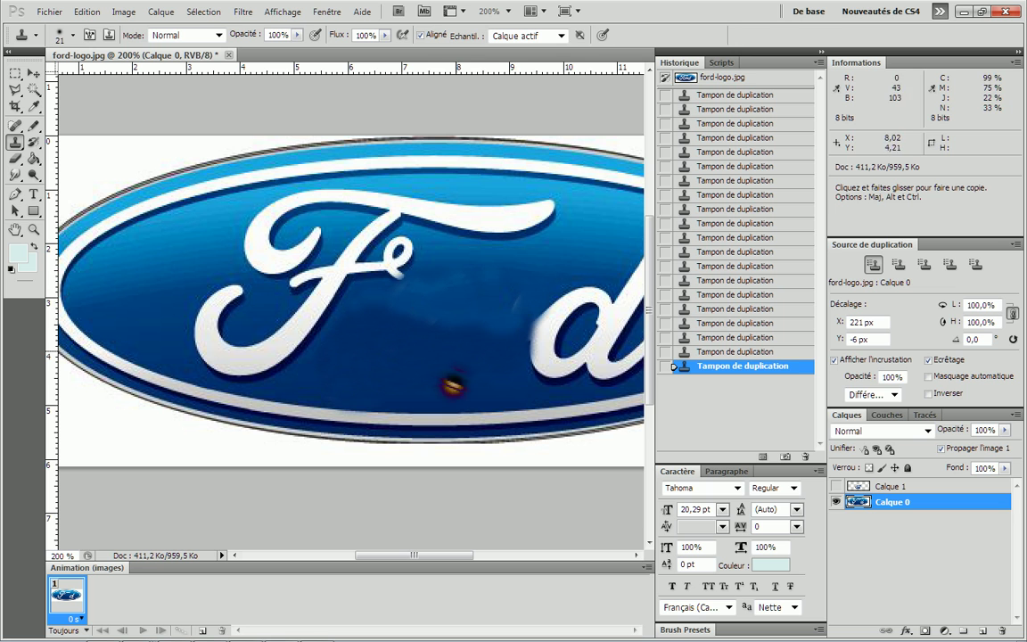
pyautogui.scroll(-3, 454, 427)
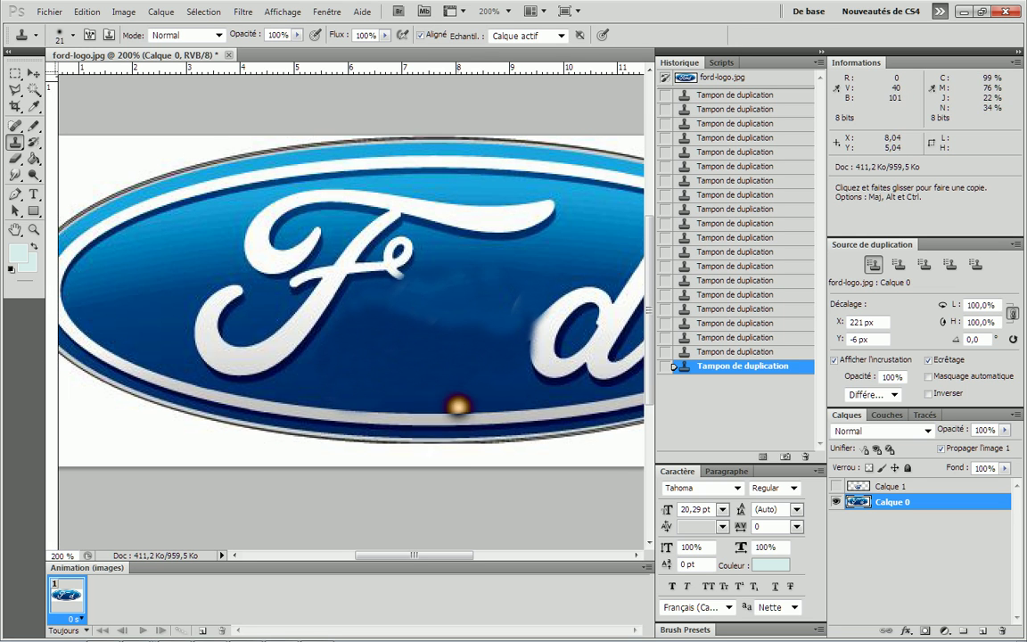
pyautogui.moveTo(415, 555)
pyautogui.mouseDown()
pyautogui.moveTo(458, 555)
pyautogui.moveTo(433, 556)
pyautogui.mouseUp()
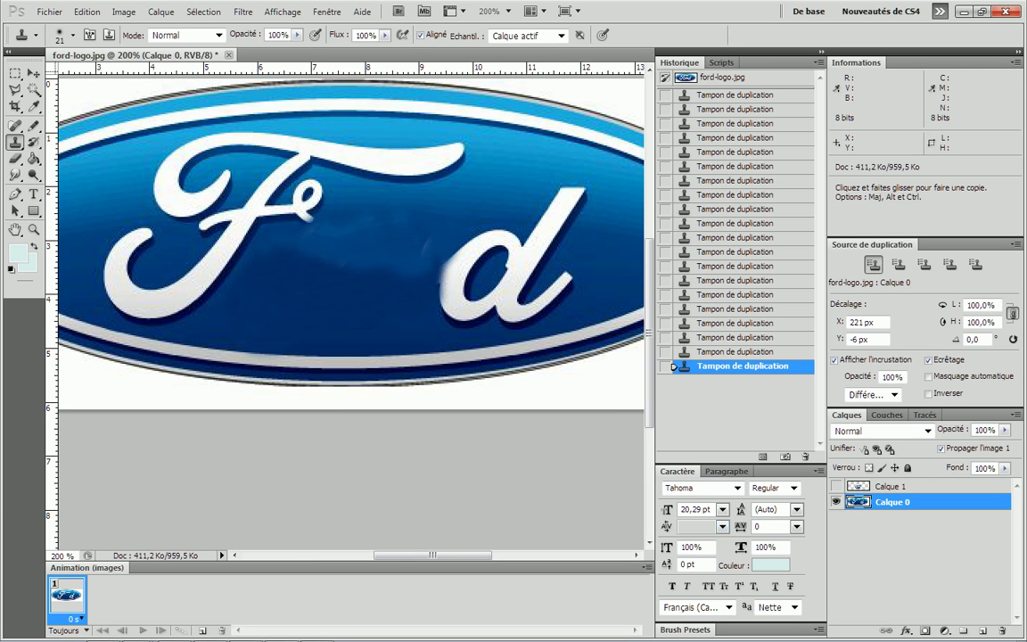
# Show only Calque 1 with the copied letters and hide Calque 0
pyautogui.click(836, 486)
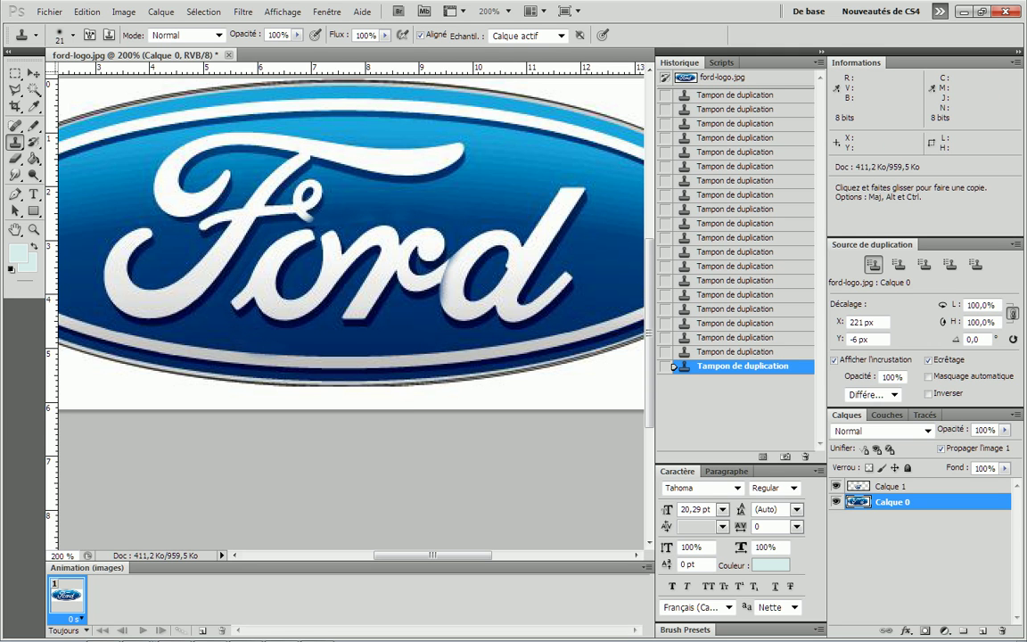
pyautogui.click(835, 485)
pyautogui.click(835, 501)
pyautogui.click(835, 486)
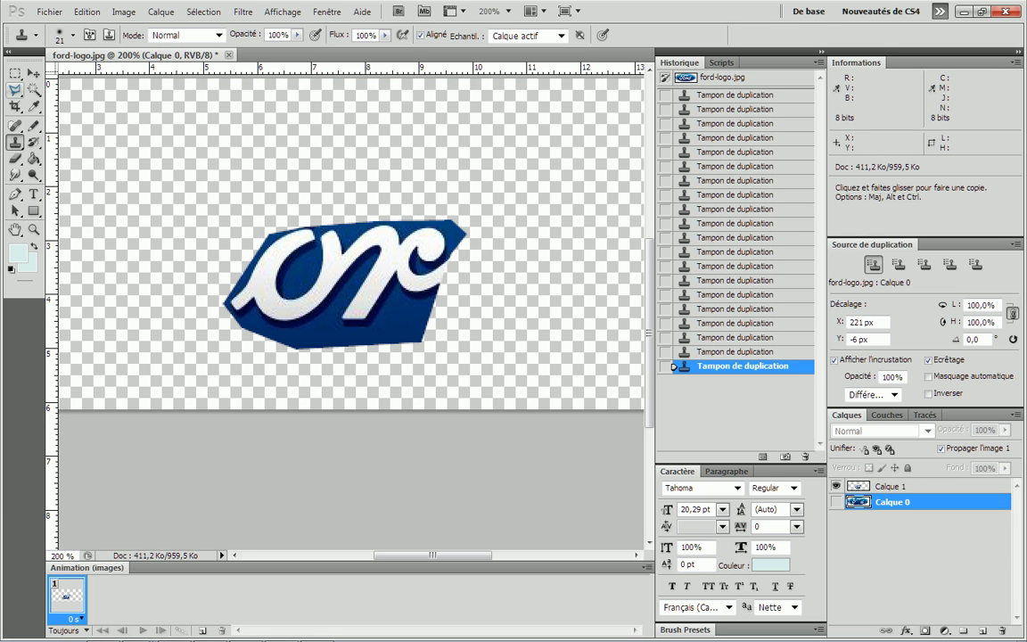
# Outline the "o" and the start of the "r" with the Polygonal Lasso, separating them from the rest of the copied letters
pyautogui.click(15, 90)
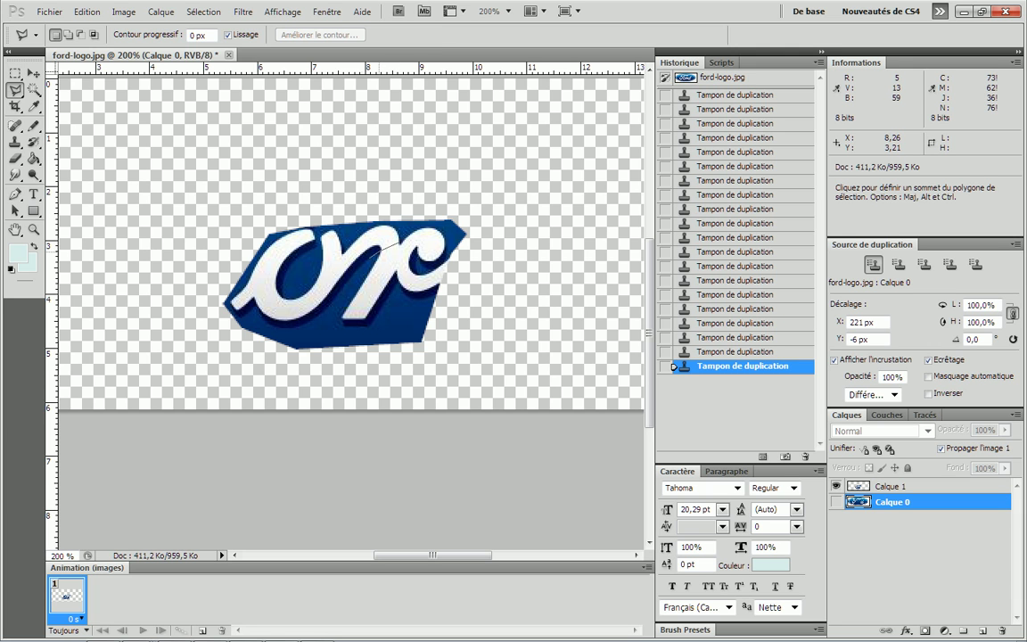
pyautogui.click(243, 362)
pyautogui.click(156, 282)
pyautogui.click(288, 162)
pyautogui.click(350, 187)
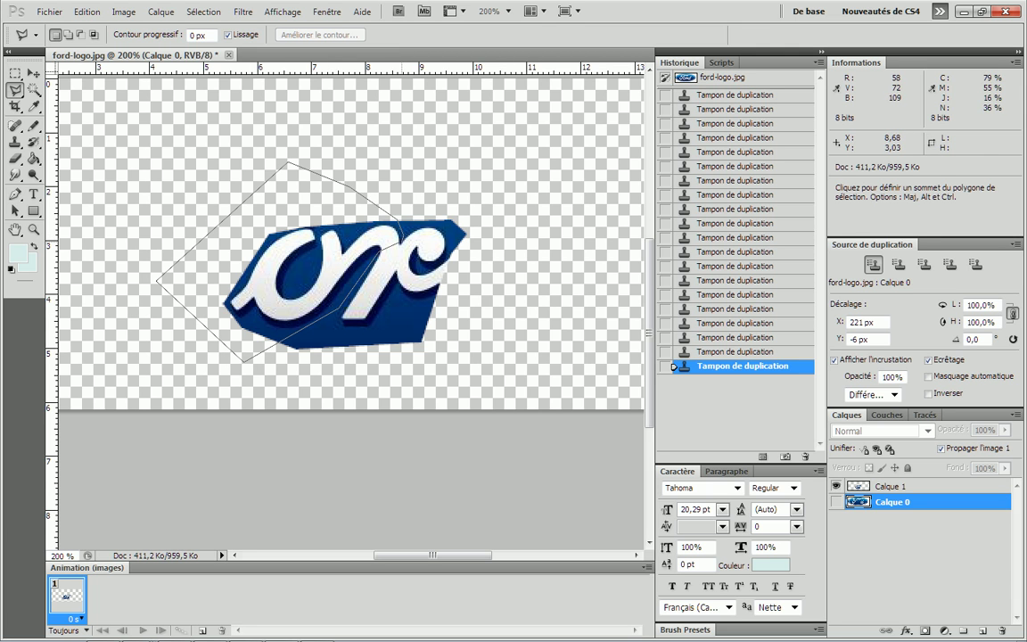
pyautogui.click(401, 240)
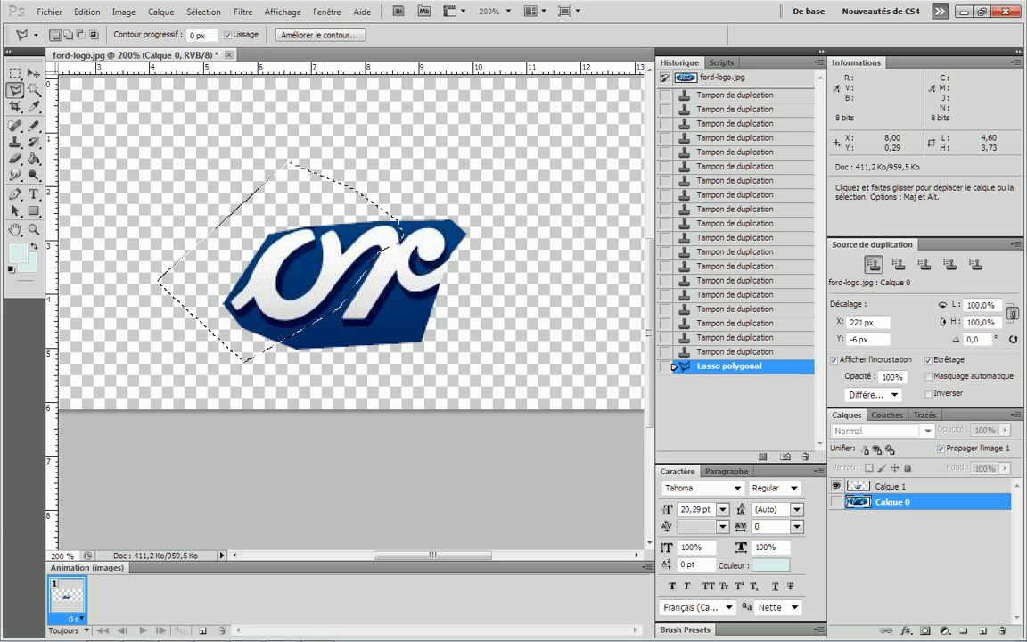
# Cut the selected "o" from Calque 1 and paste it onto a new layer
pyautogui.click(123, 11)
pyautogui.press('Left')
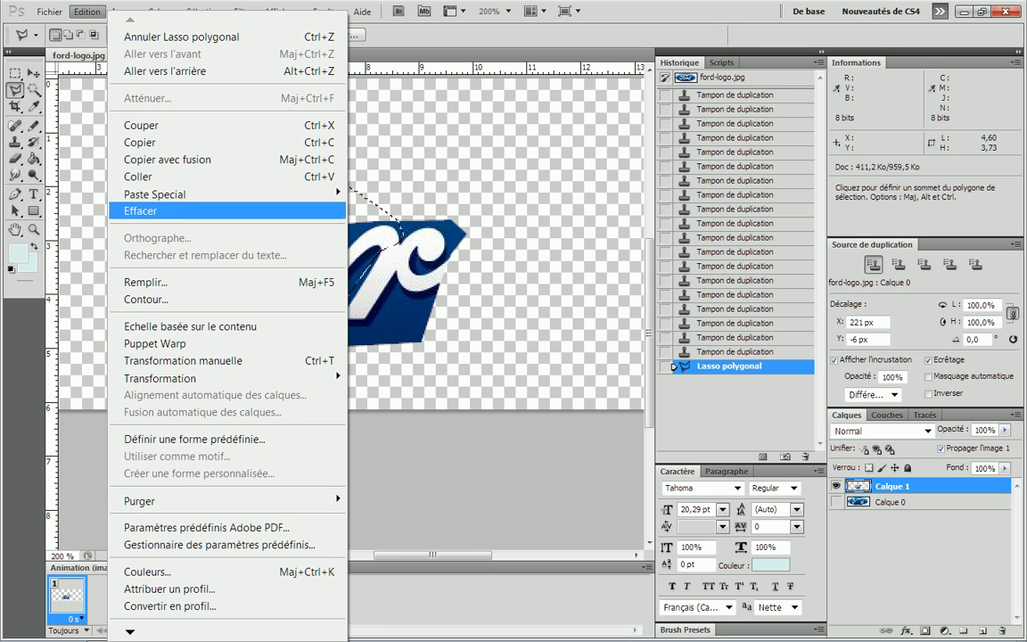
pyautogui.click(141, 125)
pyautogui.click(86, 11)
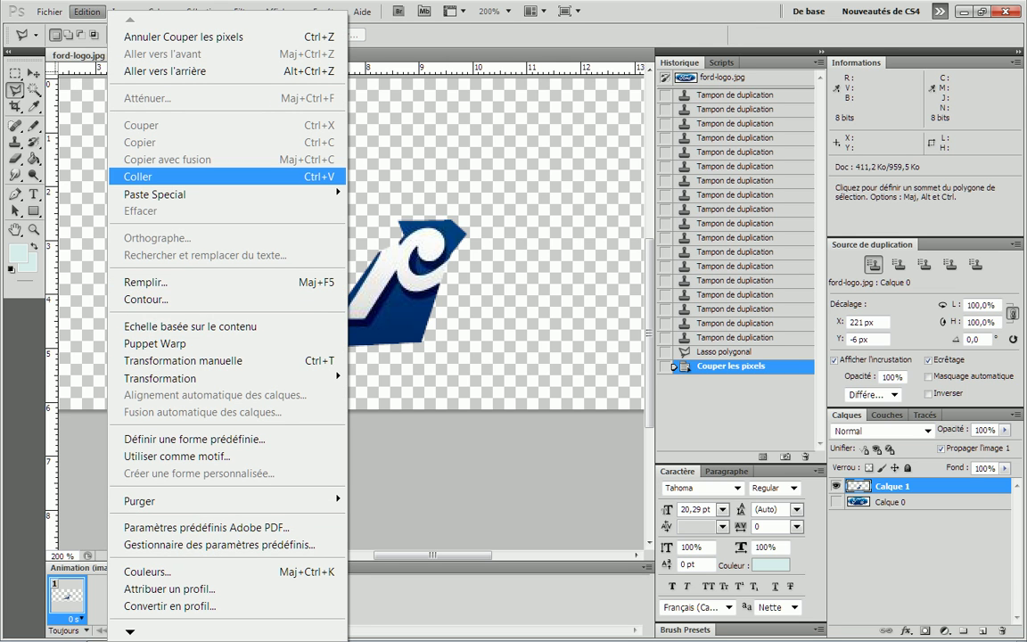
pyautogui.click(138, 177)
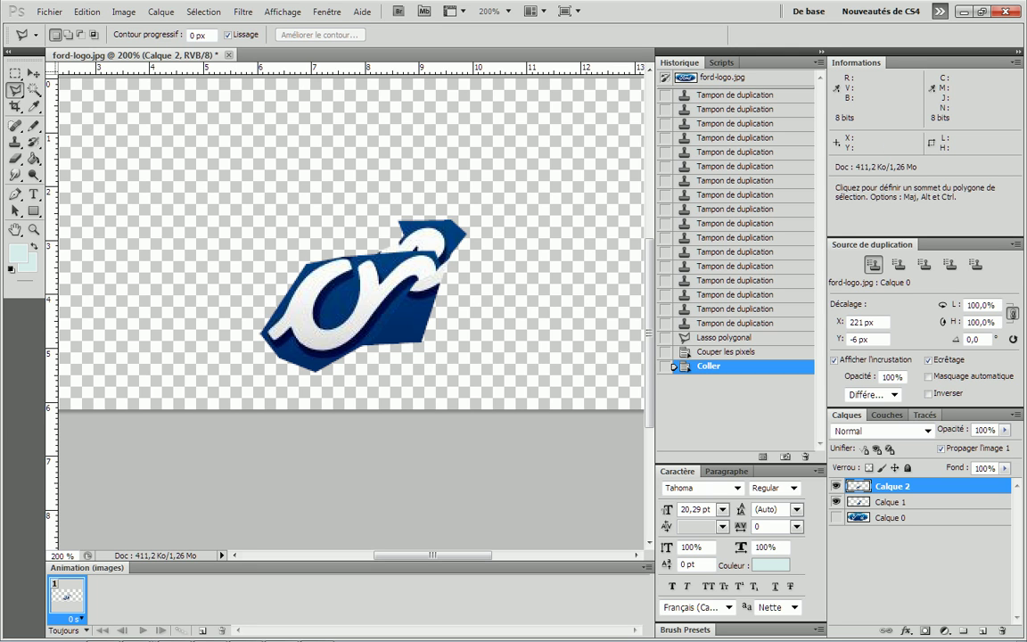
# Free-transform the pasted "o" away from the "r" to about X 241 px, Y 118 px, and apply the move
pyautogui.press('ctrl')
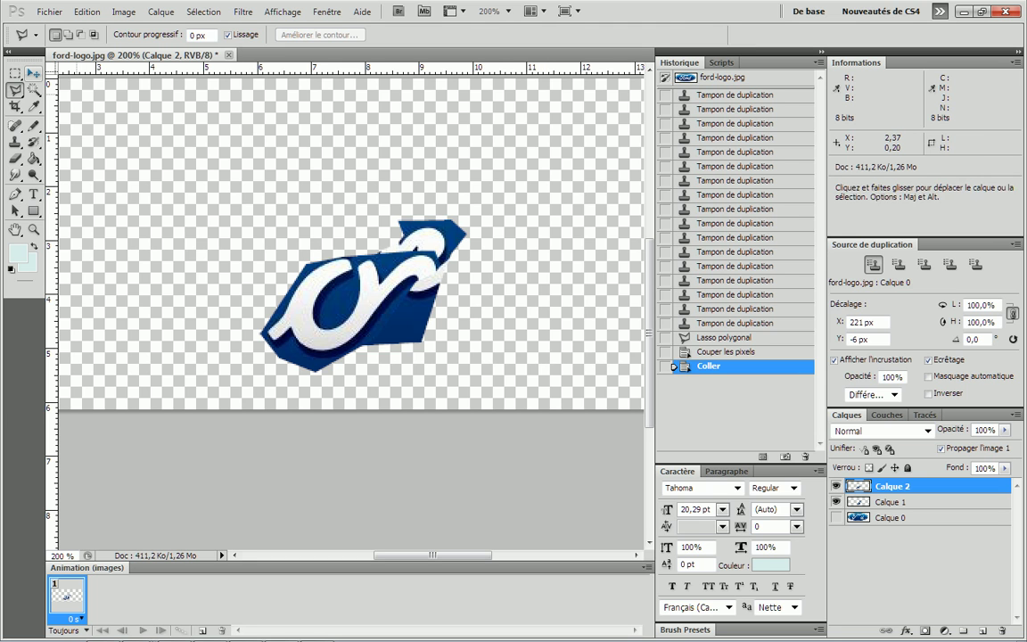
pyautogui.hotkey('ctrl', 't')
pyautogui.moveTo(350, 310); pyautogui.dragTo(277, 246)
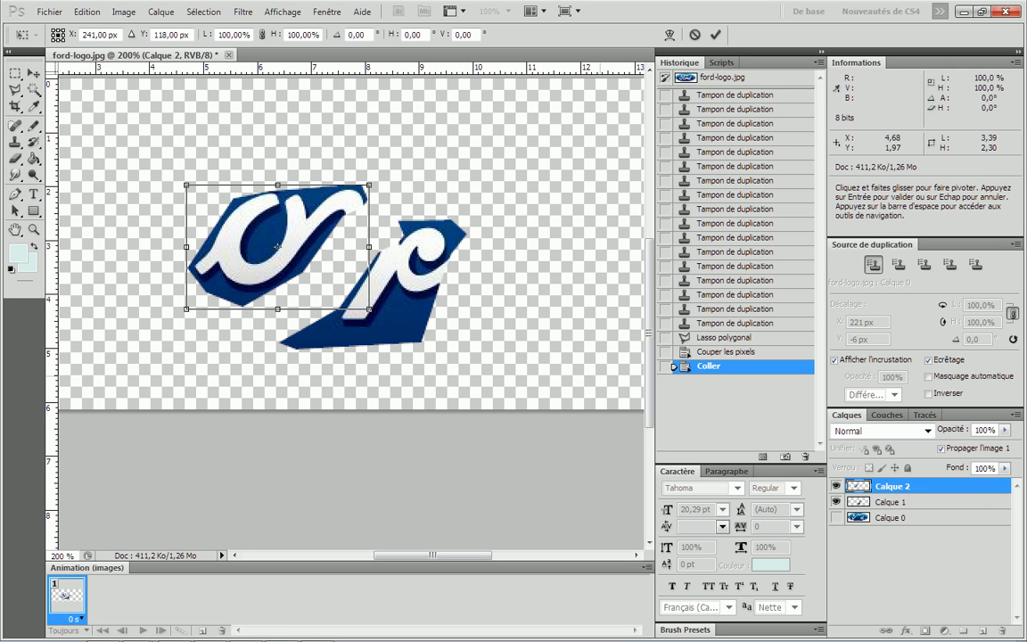
pyautogui.press('Return')
pyautogui.press('l')
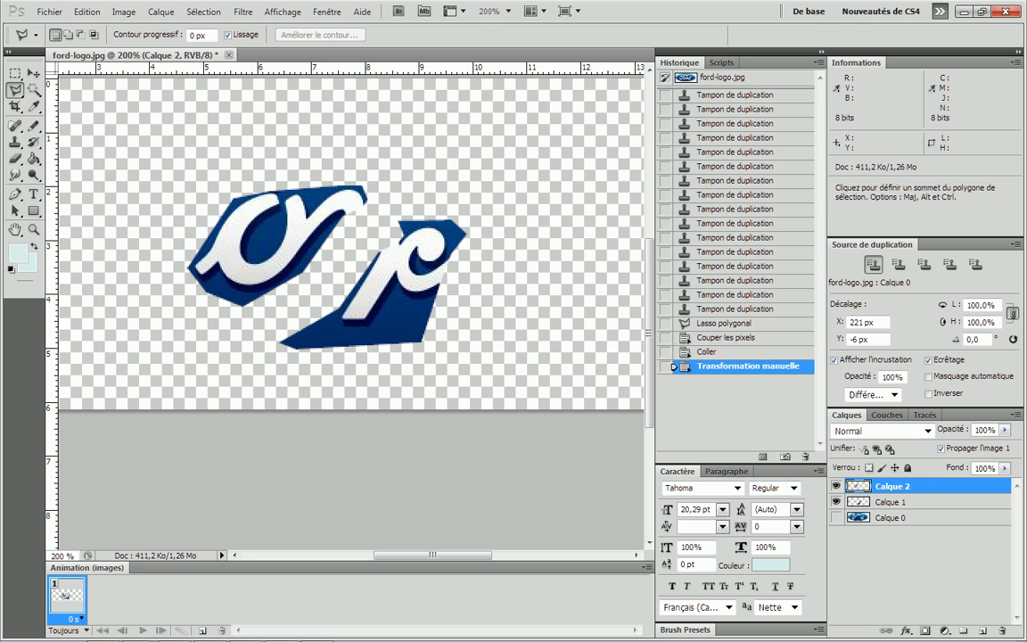
# Show Calque 0 and free-transform the "o" on Calque 2 to X 321.50 px, Y 142.50 px, just before the "d"
pyautogui.click(836, 517)
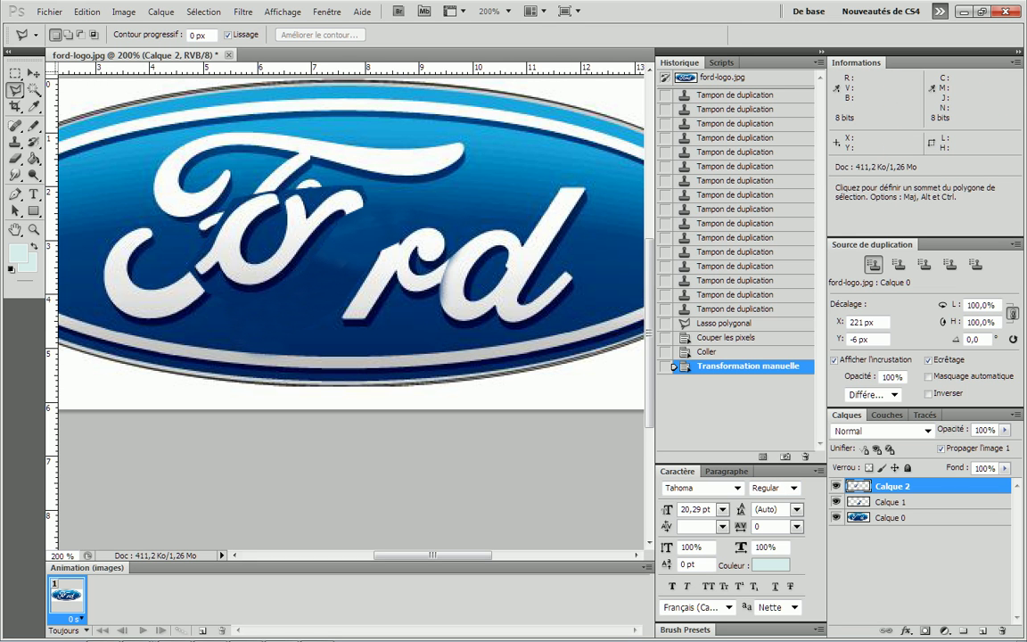
pyautogui.press('ctrl')
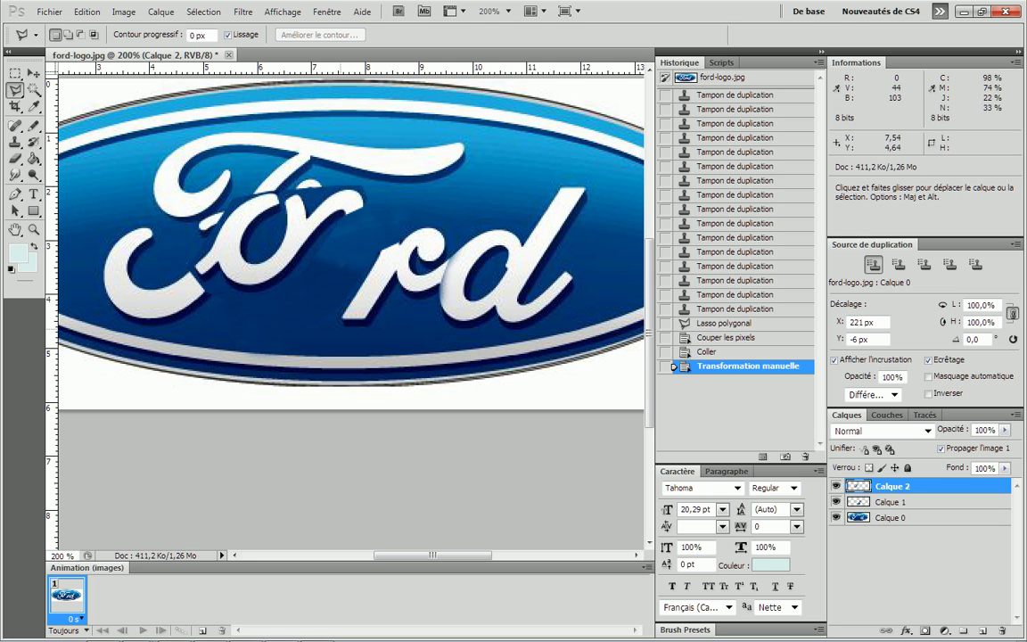
pyautogui.hotkey('ctrl', 't')
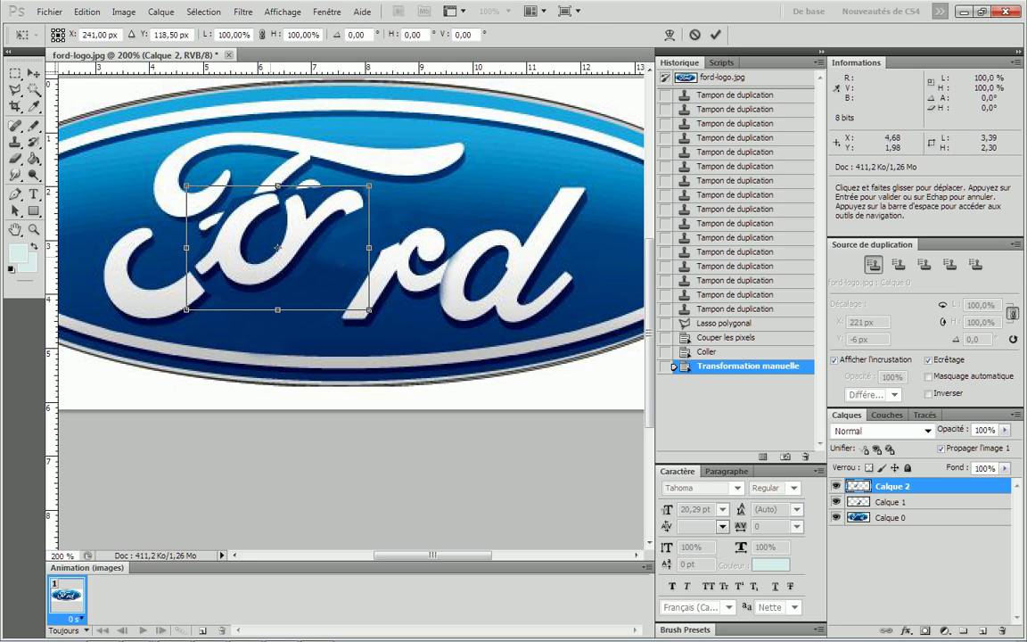
pyautogui.moveTo(278, 248); pyautogui.dragTo(392, 282)
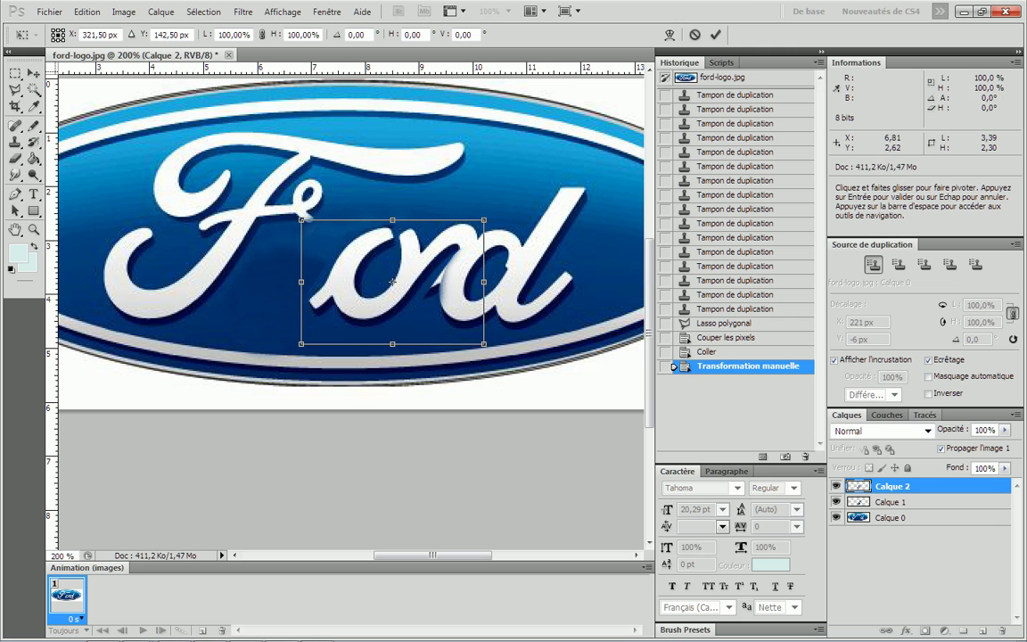
pyautogui.press('Return')
# Free-transform the "r" on Calque 1 to X 237 px, Y 135 px, between the "F" and the "o", and apply the move
pyautogui.click(892, 502)
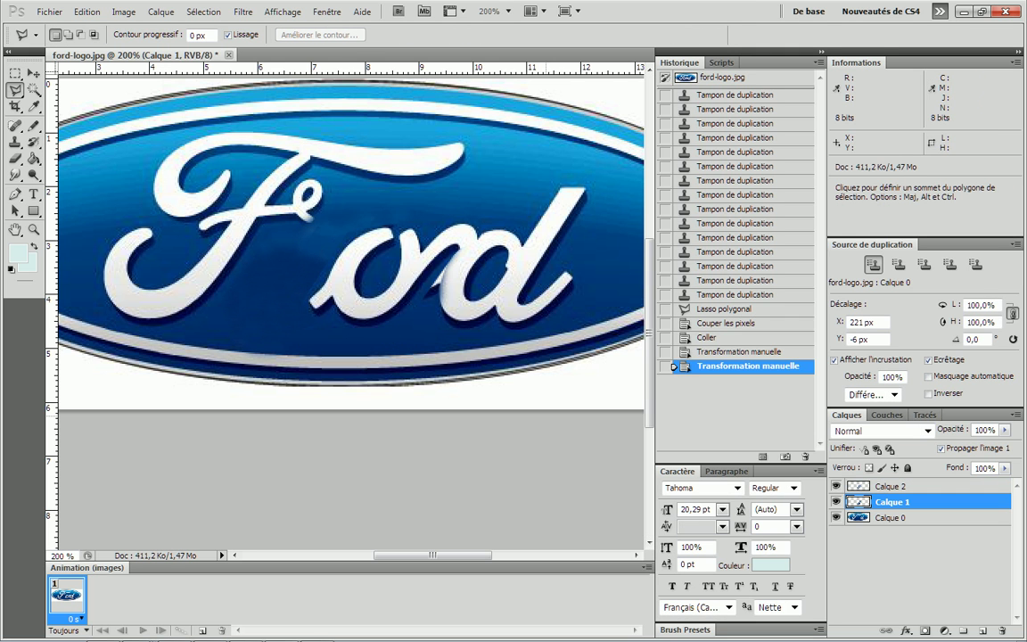
pyautogui.hotkey('ctrl', 't')
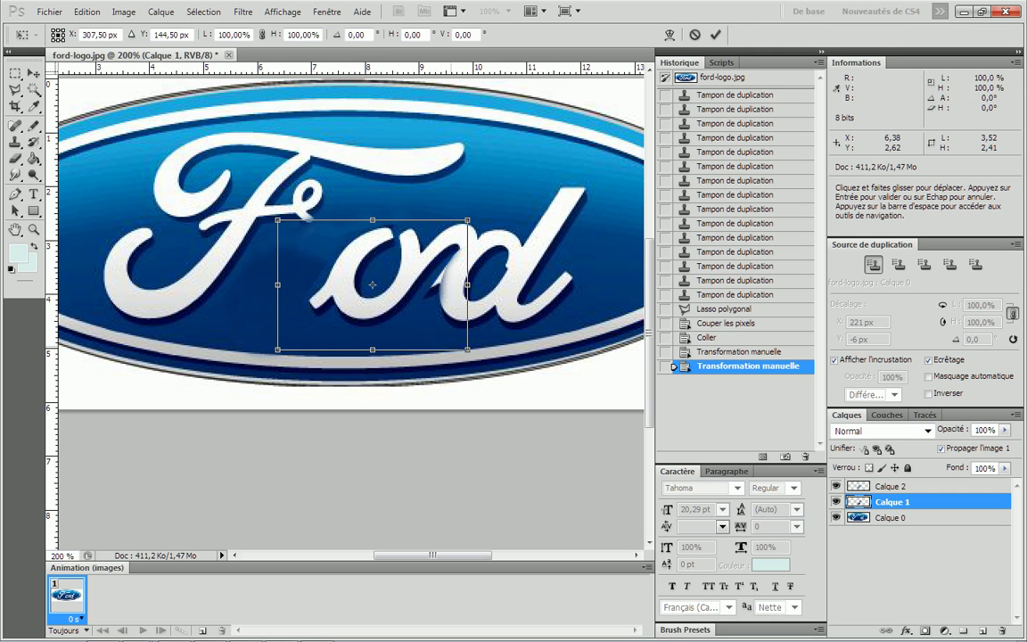
pyautogui.moveTo(280, 225); pyautogui.dragTo(161, 244)
pyautogui.moveTo(254, 297); pyautogui.dragTo(265, 272)
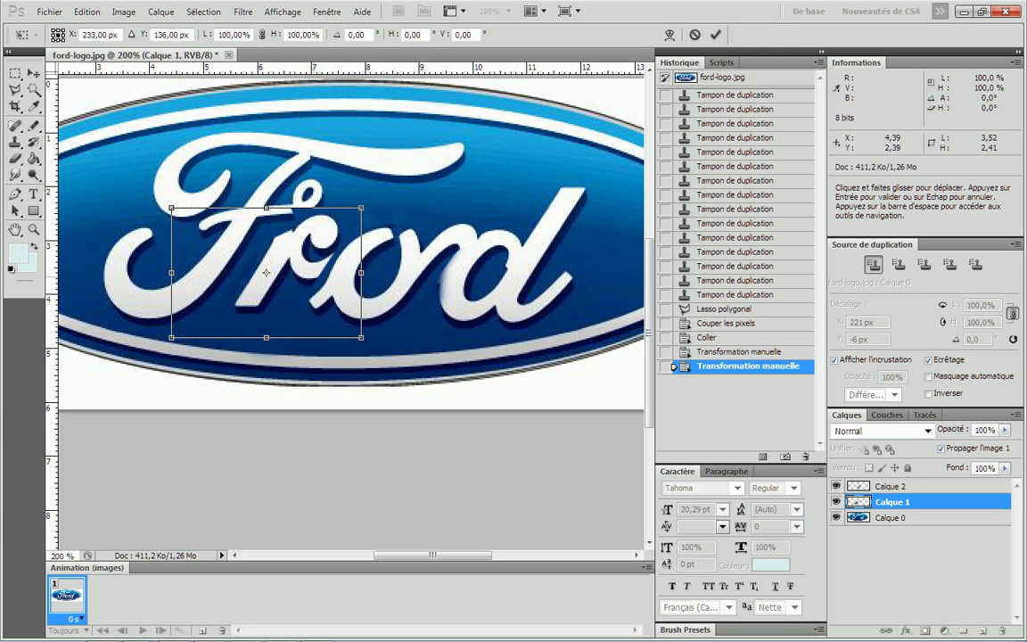
pyautogui.moveTo(266, 272); pyautogui.dragTo(272, 270)
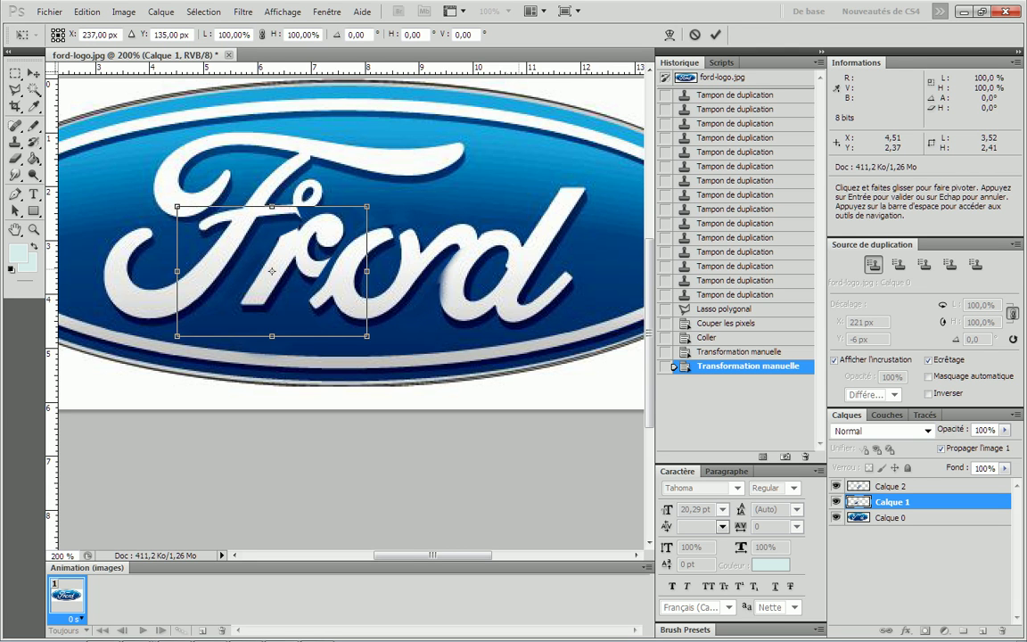
pyautogui.press('Return')
# Move Calque 1 above Calque 2 in the layer order
pyautogui.press('l')
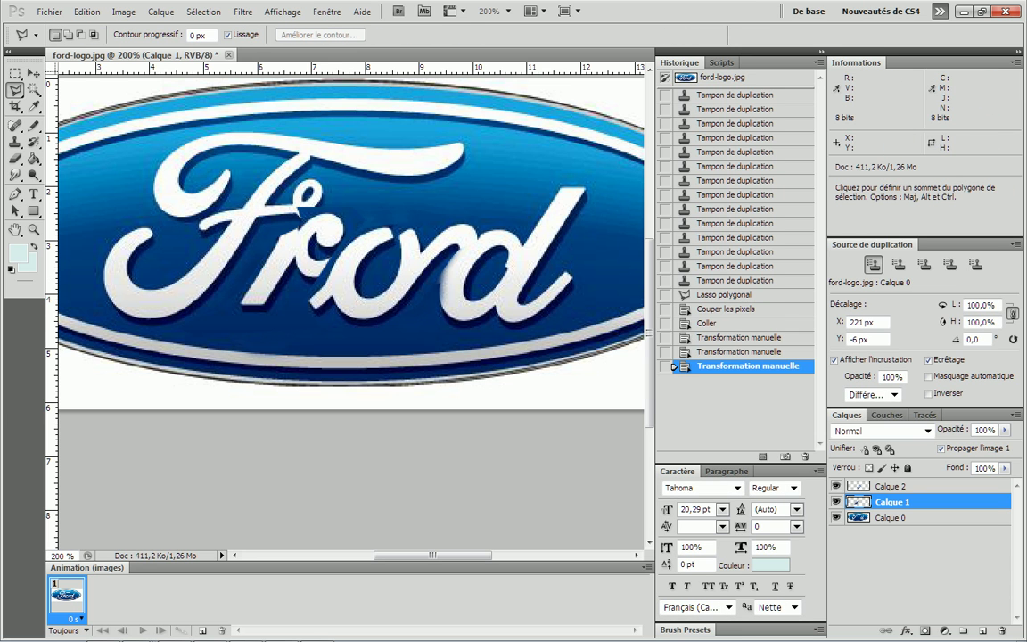
pyautogui.moveTo(893, 502); pyautogui.dragTo(892, 482)
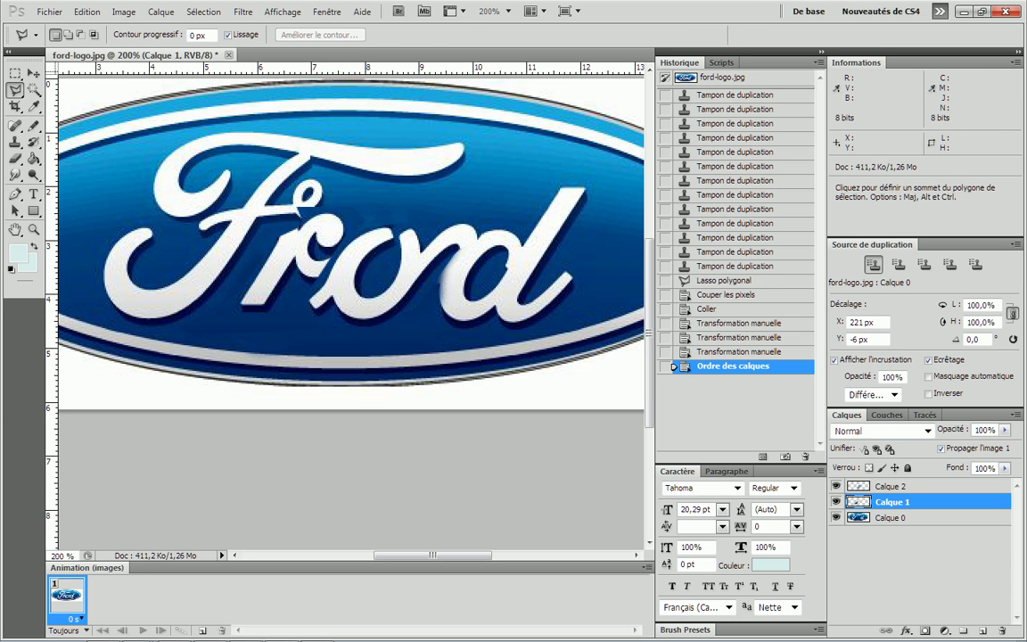
pyautogui.hotkey('ctrl', ']')
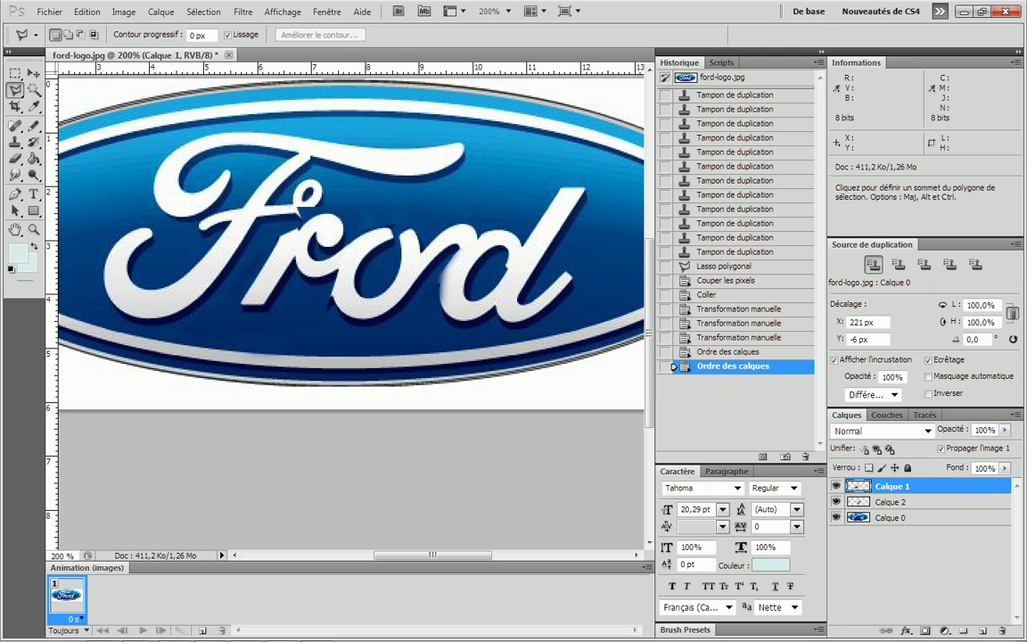
# On Calque 2, erase the stray tail at the lower left of the "o" with a polygonal selection and deselect
pyautogui.hotkey('alt', '[')
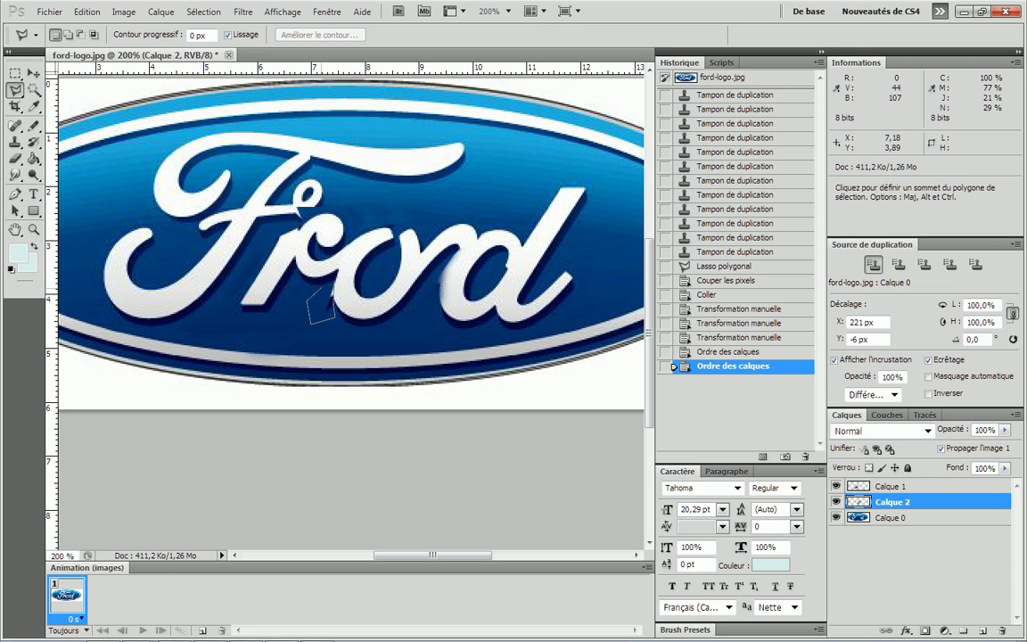
pyautogui.press('Return')
pyautogui.press('Delete')
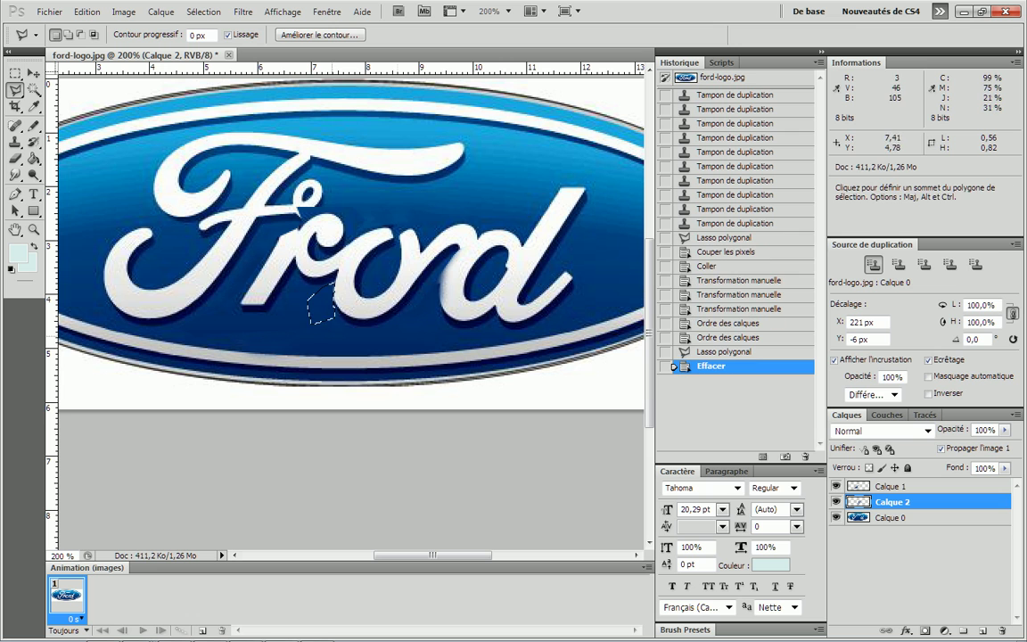
pyautogui.press('m')
pyautogui.hotkey('ctrl', 'd')
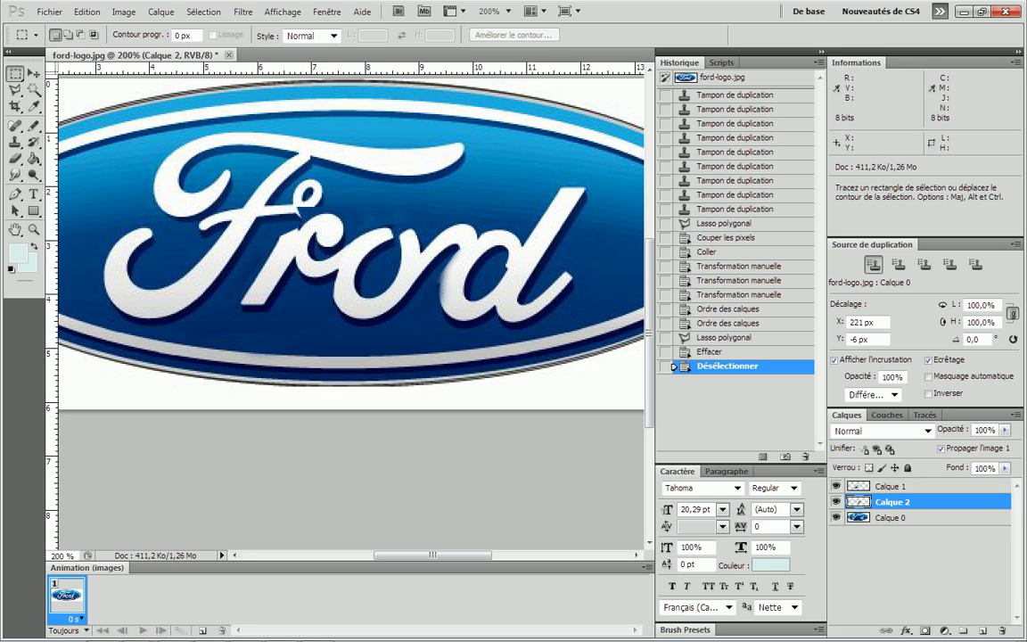
# On Calque 1, outline the fragment covering the loop of the "F" with the Polygonal Lasso, delete it and deselect
pyautogui.click(893, 487)
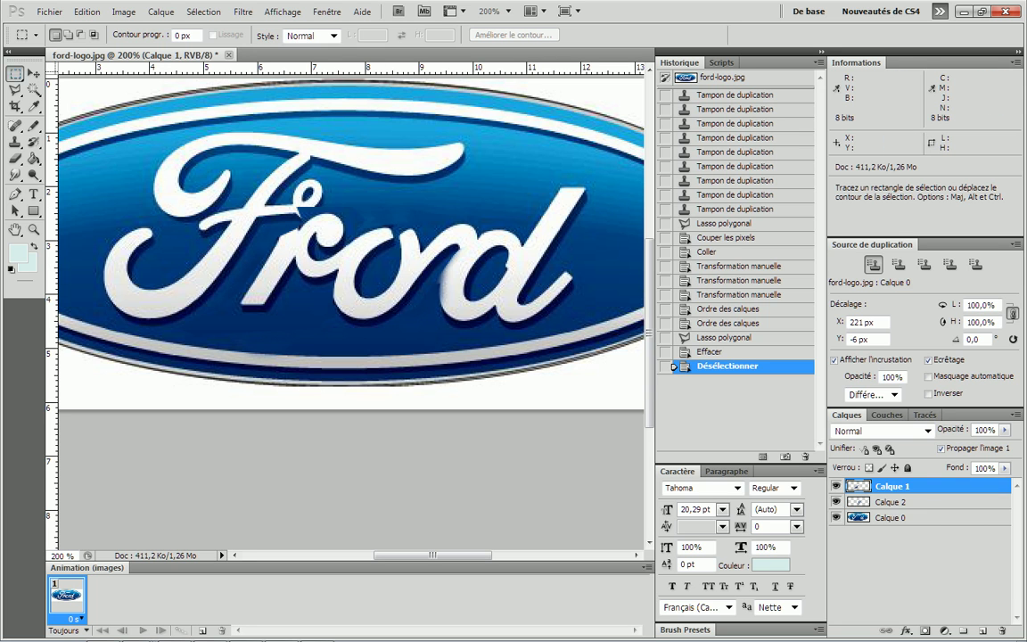
pyautogui.press('l')
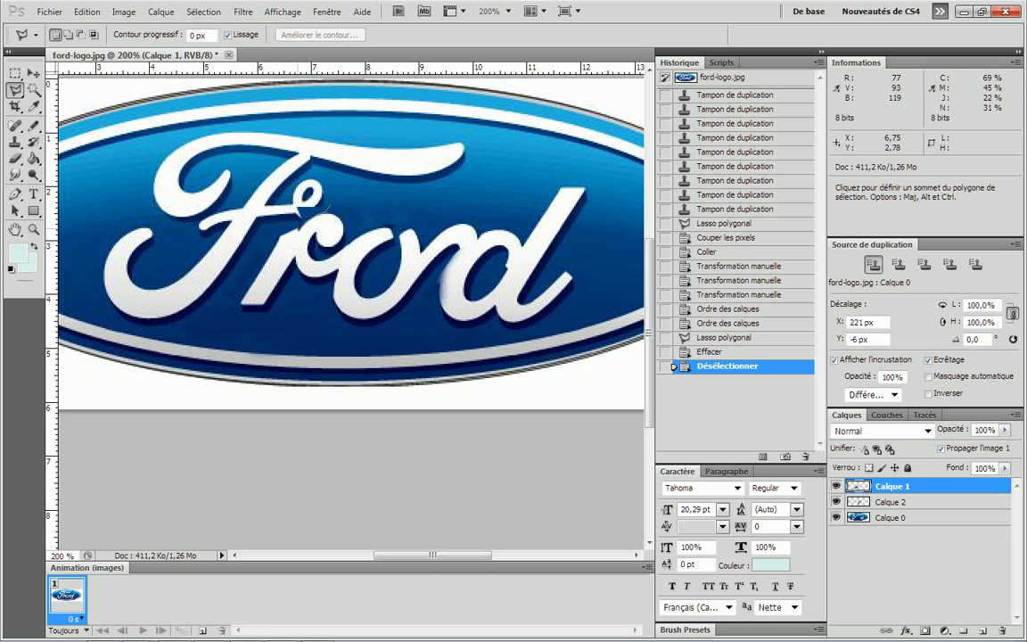
pyautogui.click(298, 230)
pyautogui.click(285, 205)
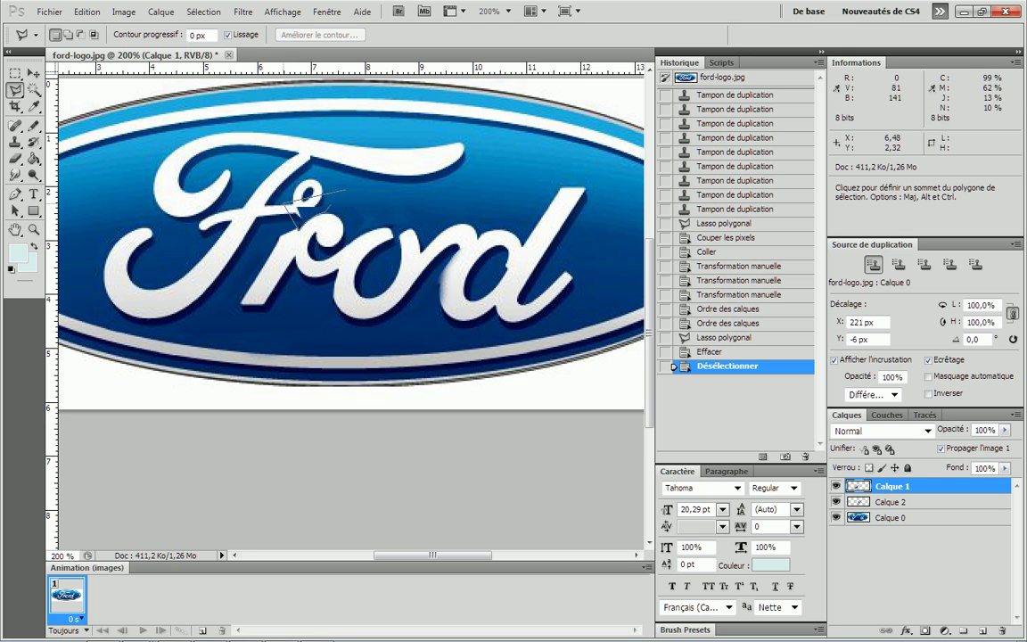
pyautogui.doubleClick(296, 210)
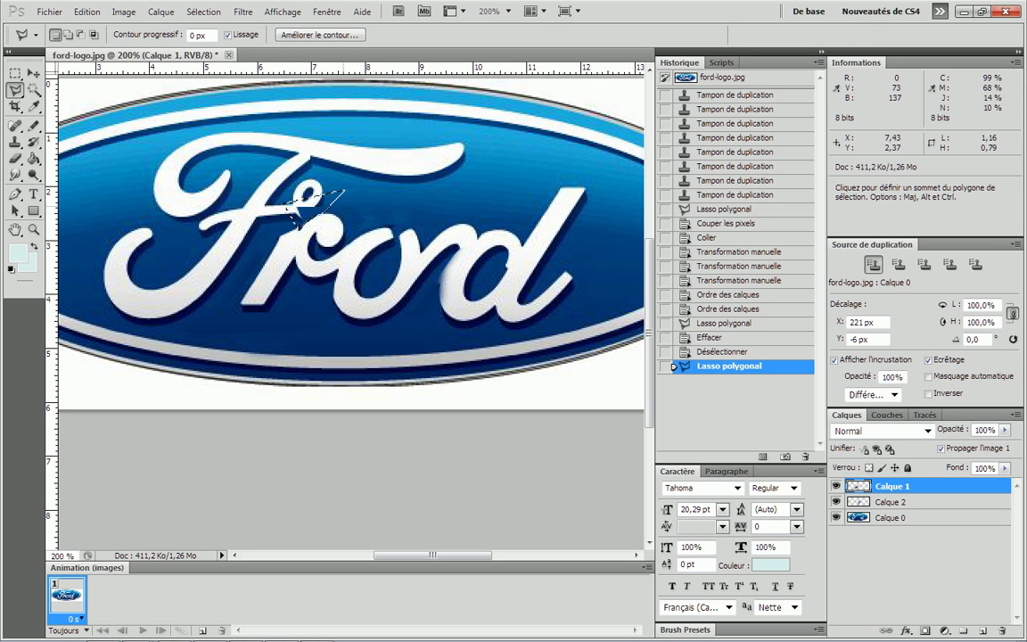
pyautogui.press('Delete')
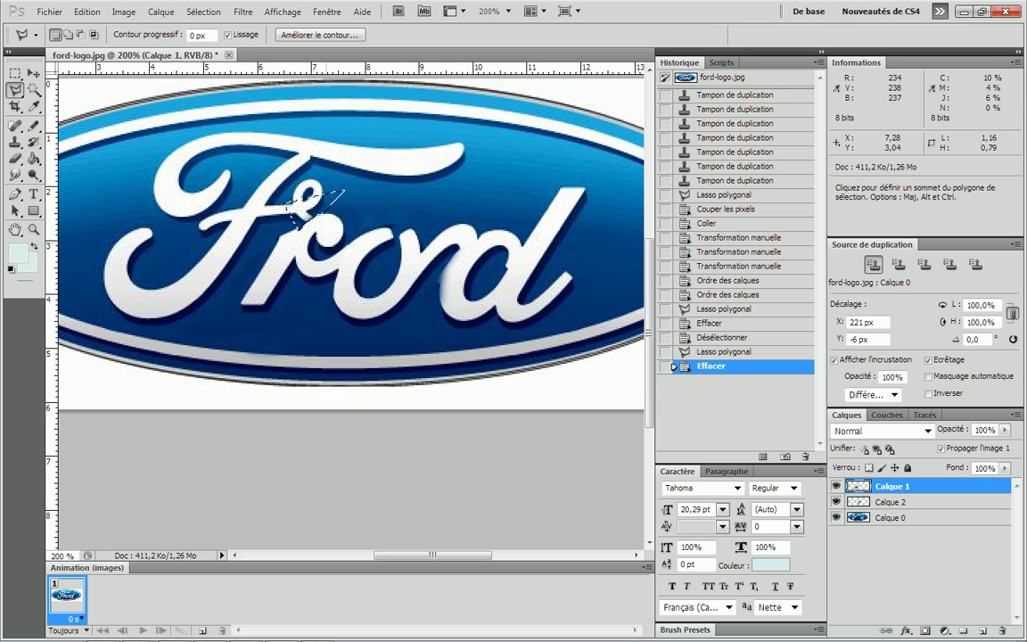
pyautogui.click(14, 73)
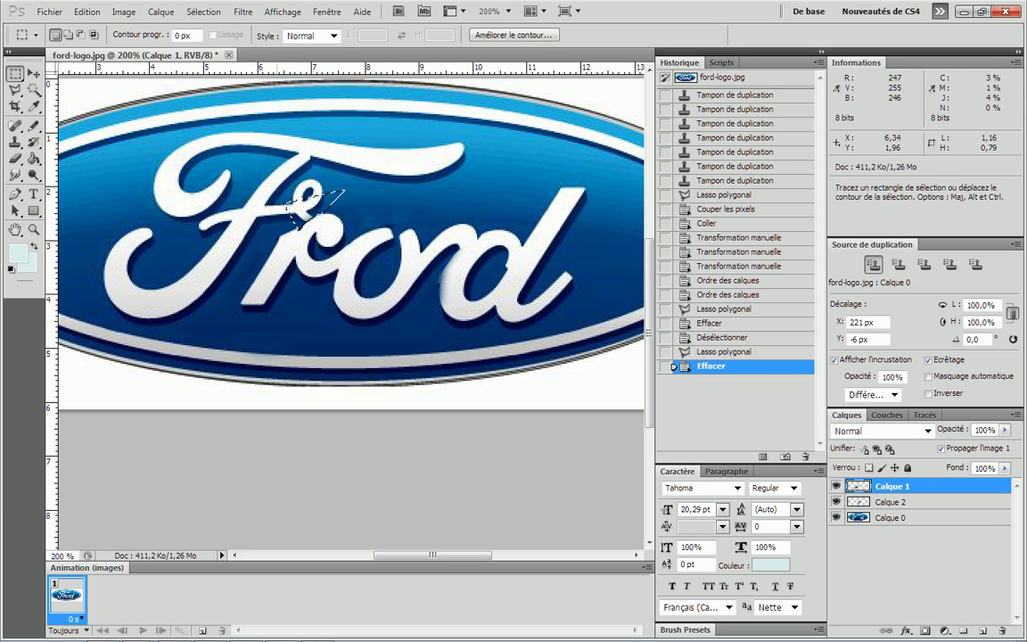
pyautogui.click(311, 203)
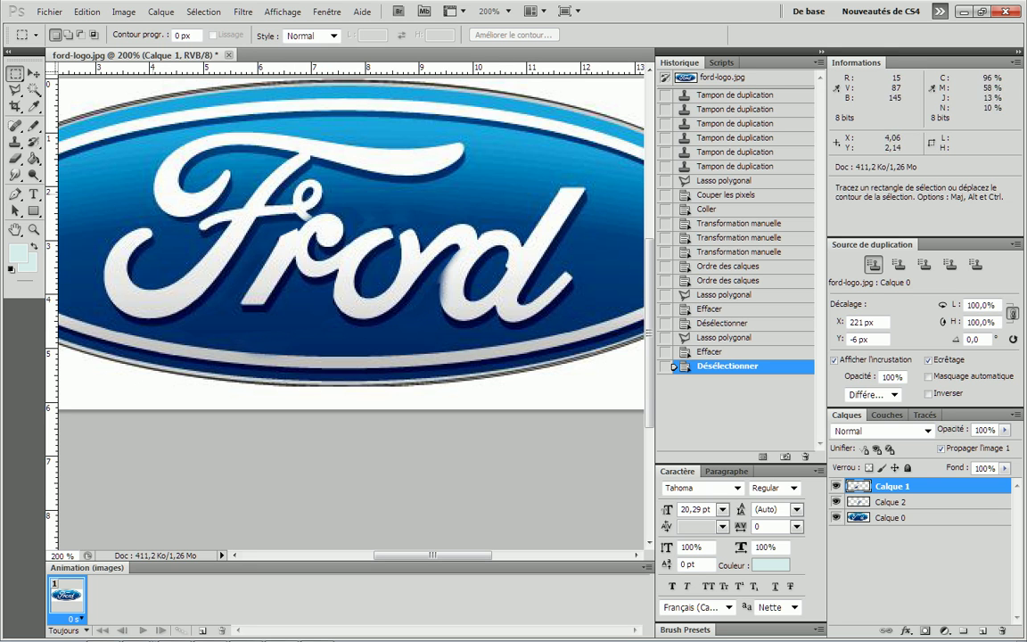
# Outline the gap between the "F" crossbar and the stem of the "r" with the Polygonal Lasso on Calque 1
pyautogui.click(14, 126)
pyautogui.click(14, 90)
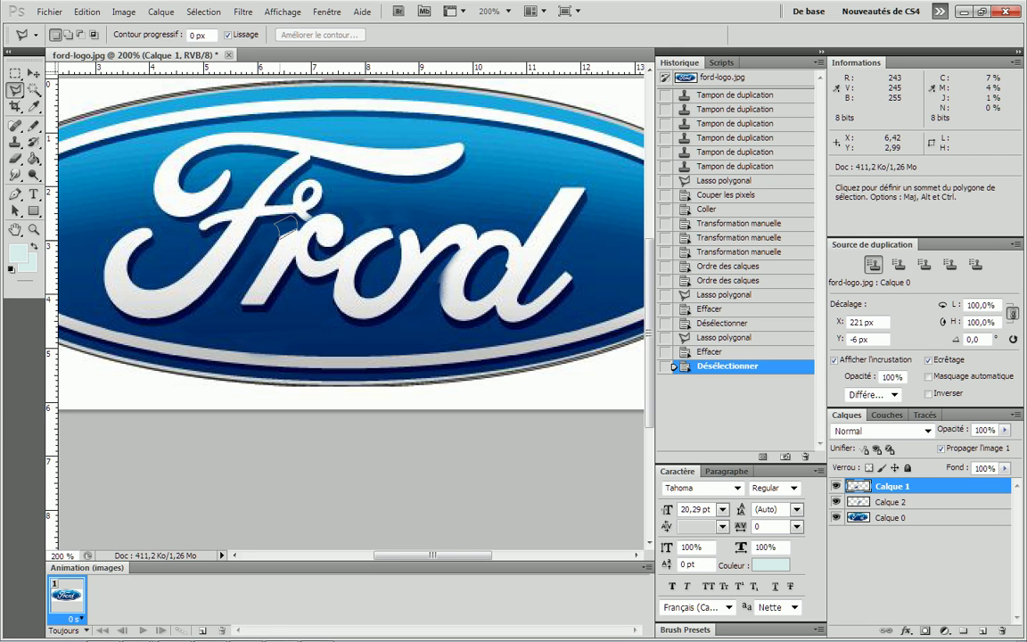
pyautogui.click(285, 226)
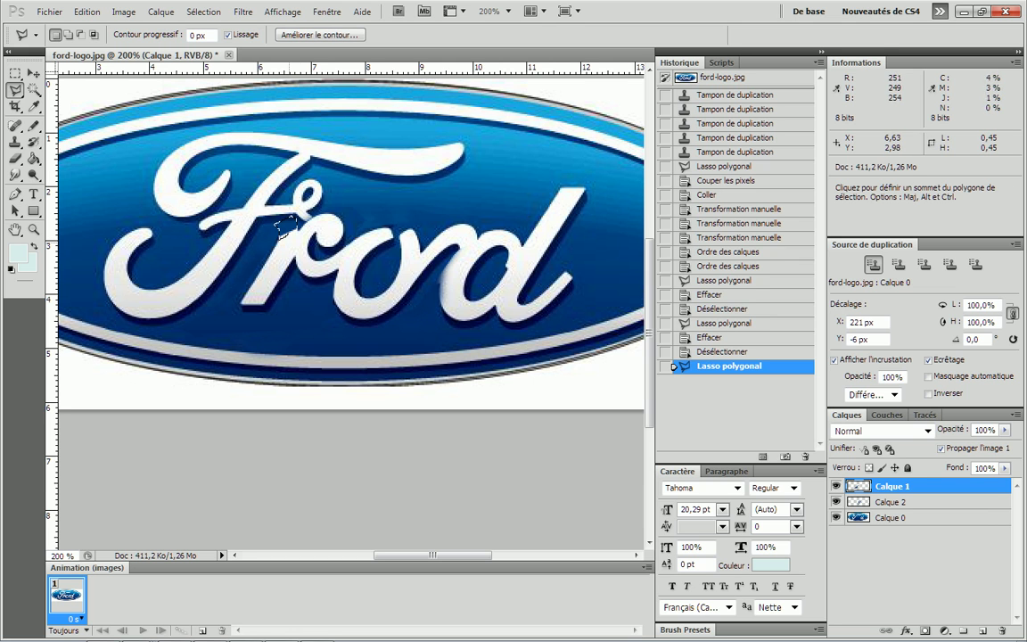
# Fill the selected gap at the top of the "r" with the sampled near-white f5fafe using the Paint Bucket, and deselect
pyautogui.press('g')
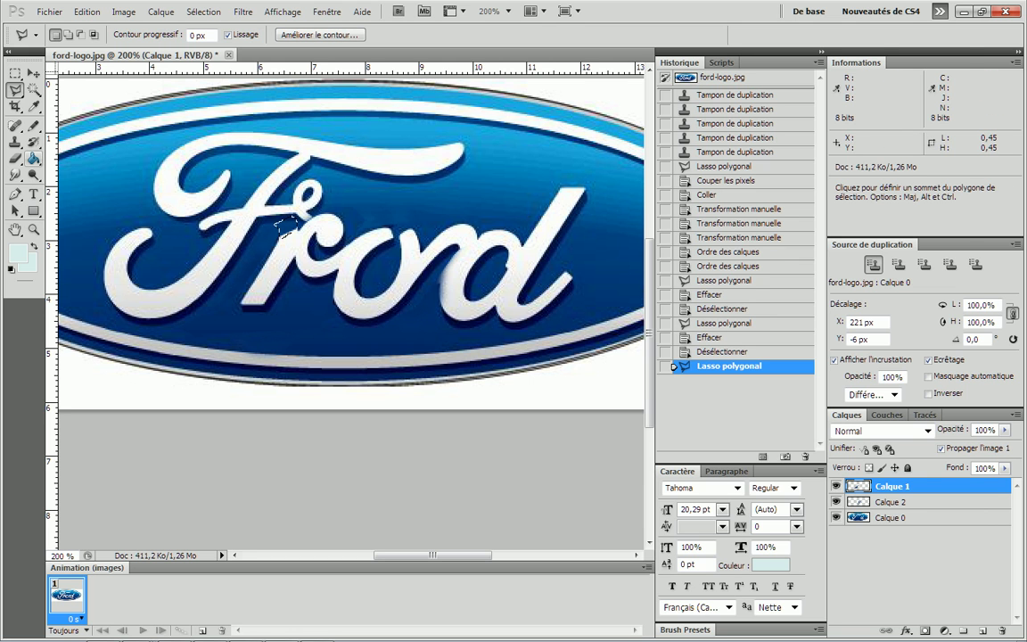
pyautogui.click(18, 254)
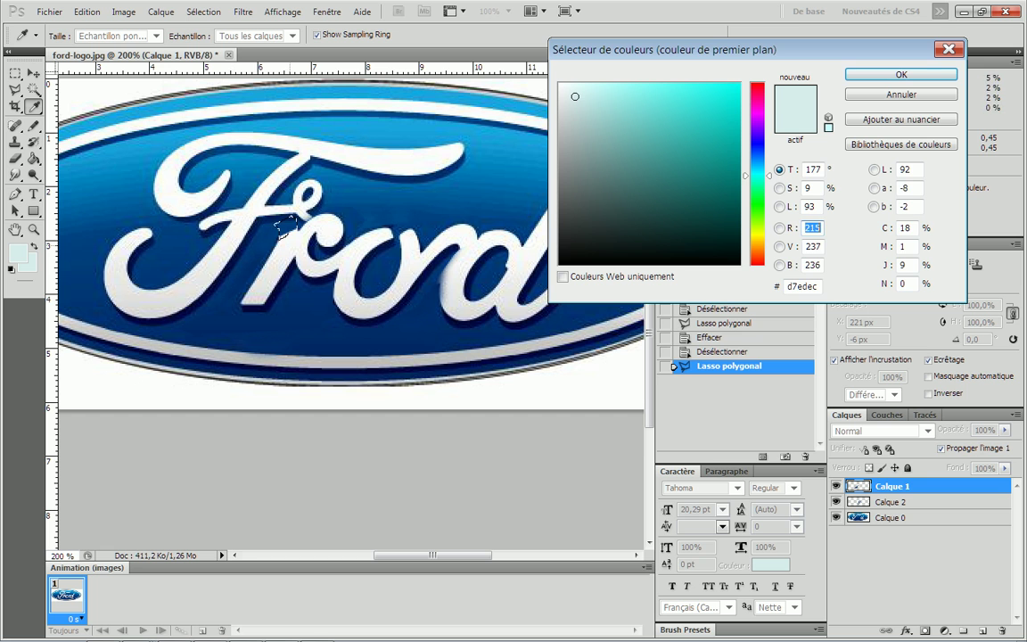
pyautogui.click(283, 228)
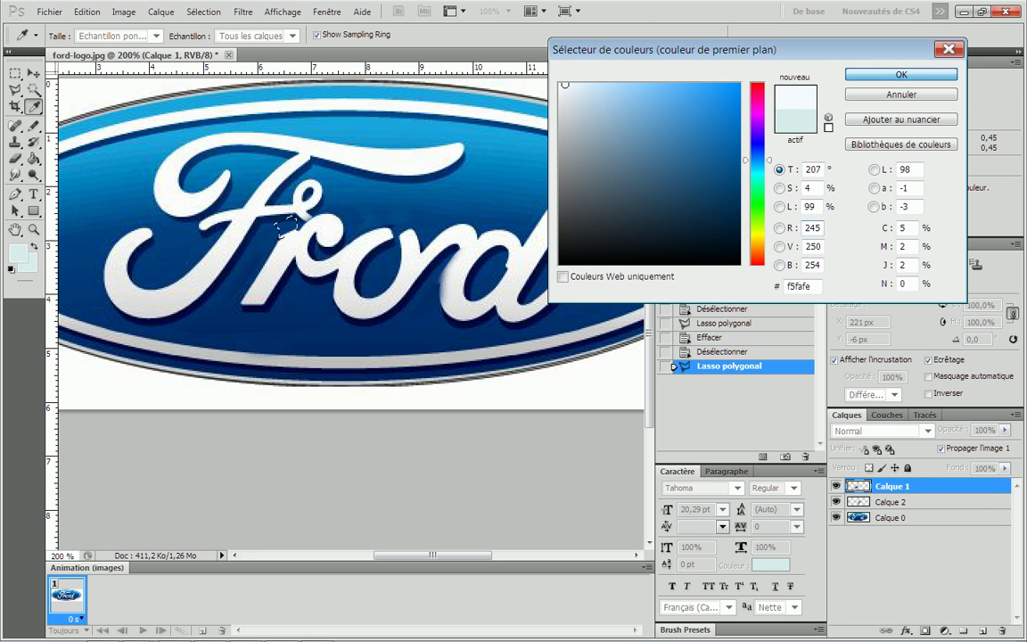
pyautogui.press('Return')
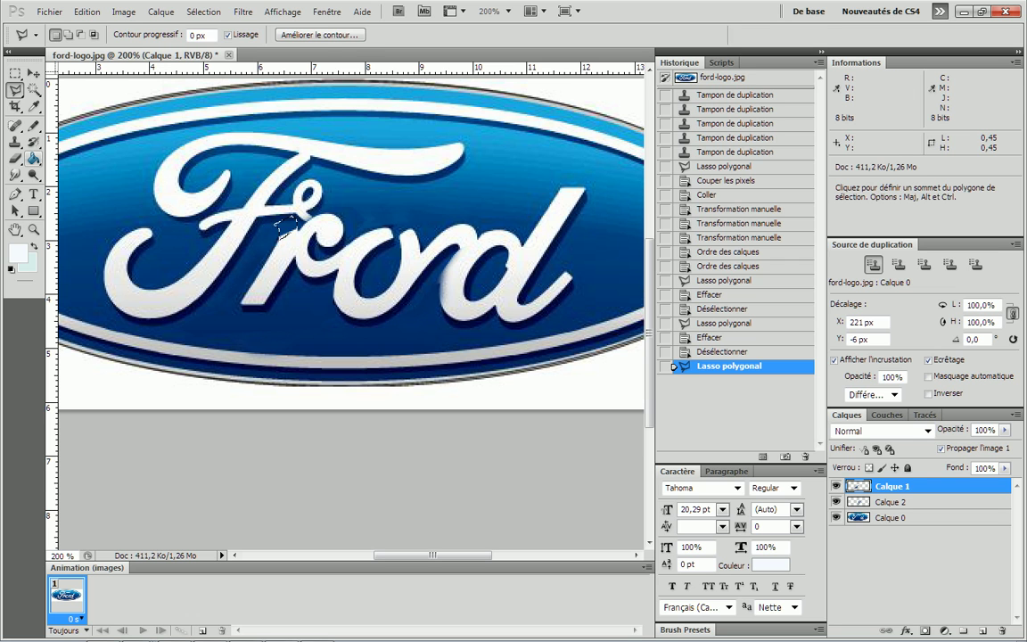
pyautogui.click(33, 159)
pyautogui.click(290, 229)
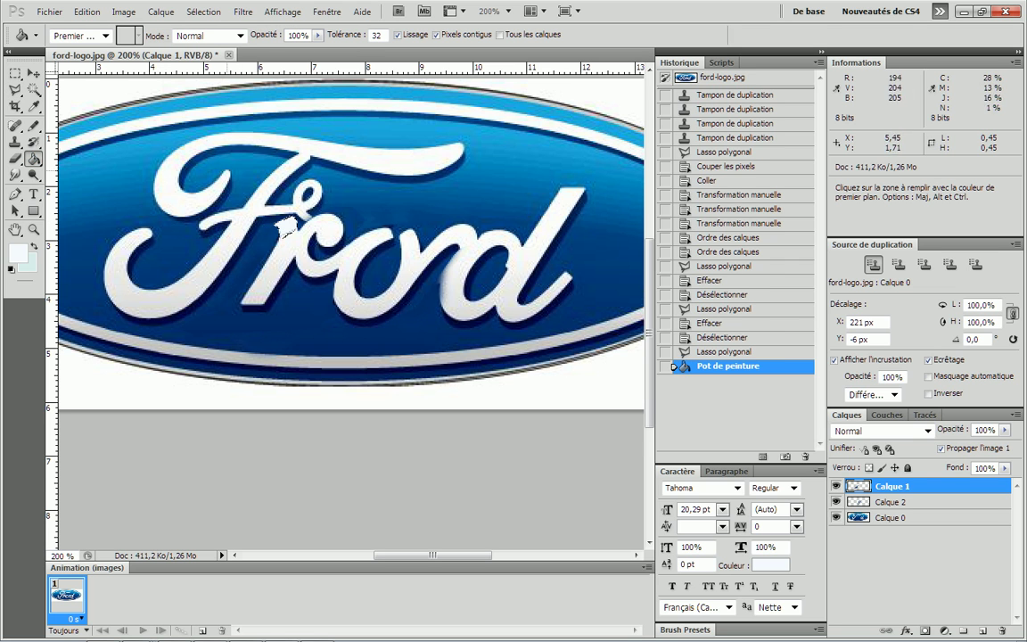
pyautogui.click(15, 73)
pyautogui.click(335, 198)
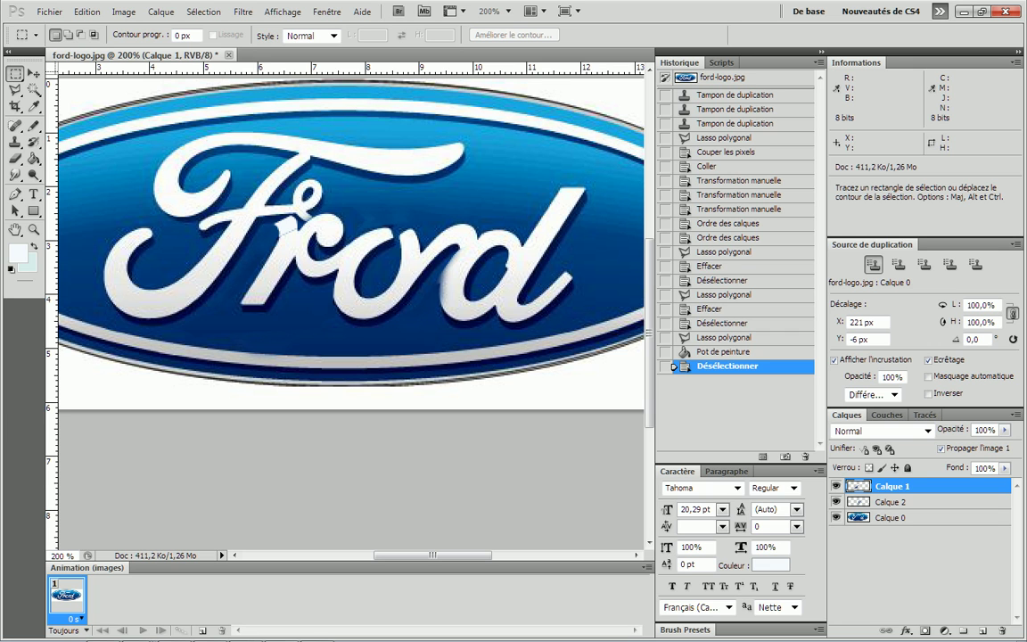
# On Calque 0, outline a thin sliver along the left edge of the "d" with the Polygonal Lasso
pyautogui.click(835, 485)
pyautogui.click(835, 502)
pyautogui.click(892, 518)
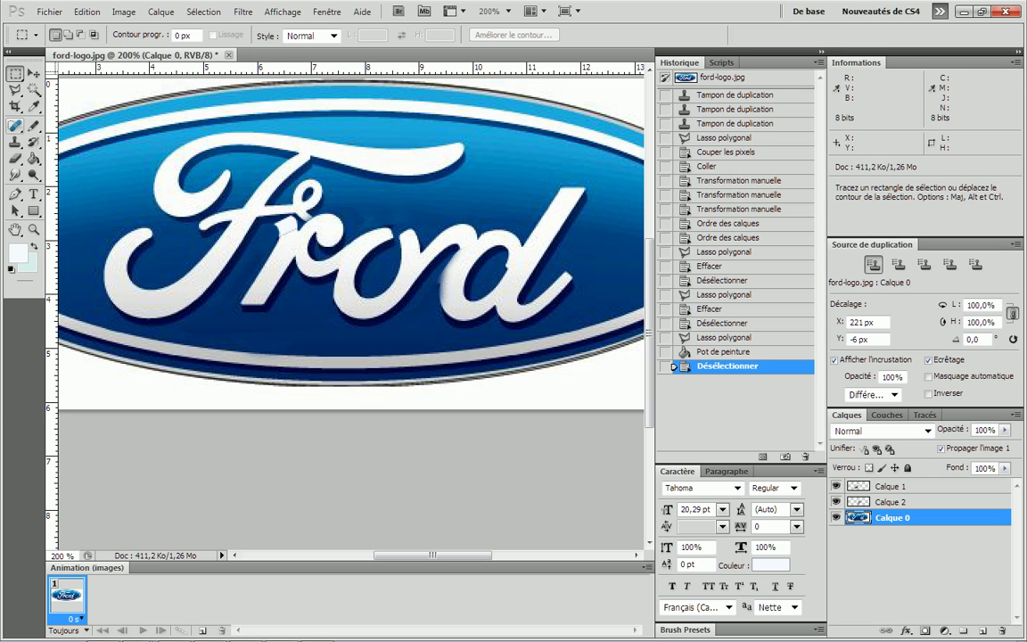
pyautogui.click(15, 89)
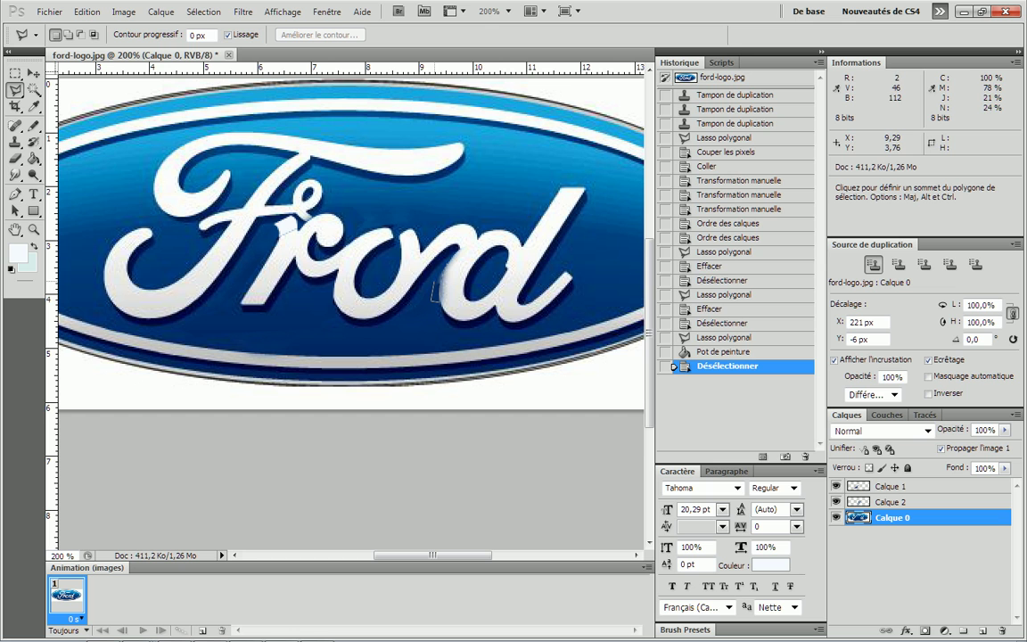
pyautogui.click(442, 270)
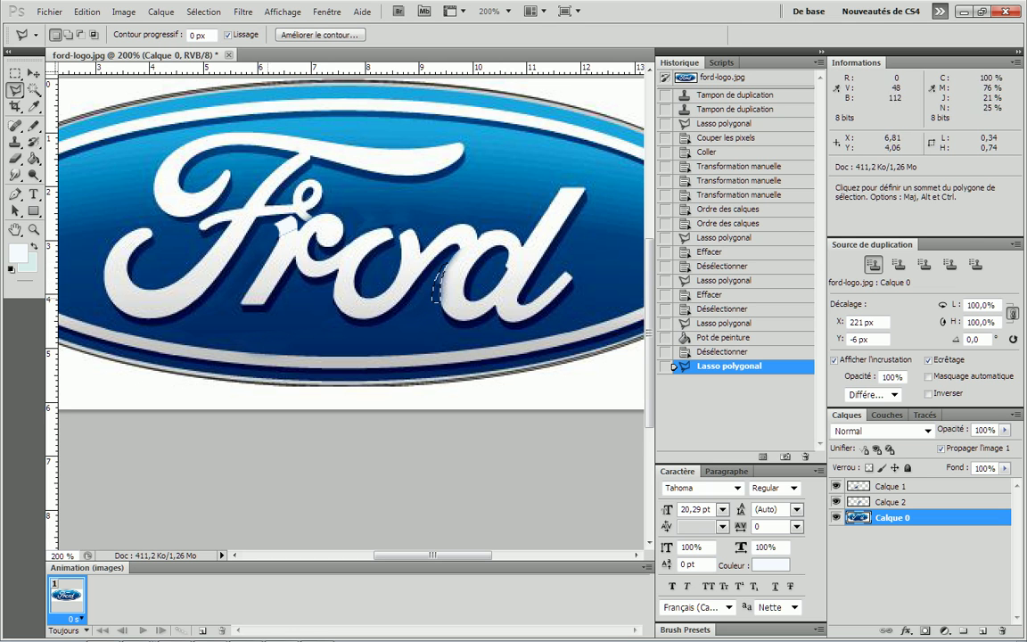
# Fill the selected sliver beside the "d" on Calque 0 with the sampled dark blue 002d68 using the Paint Bucket, and deselect
pyautogui.click(18, 254)
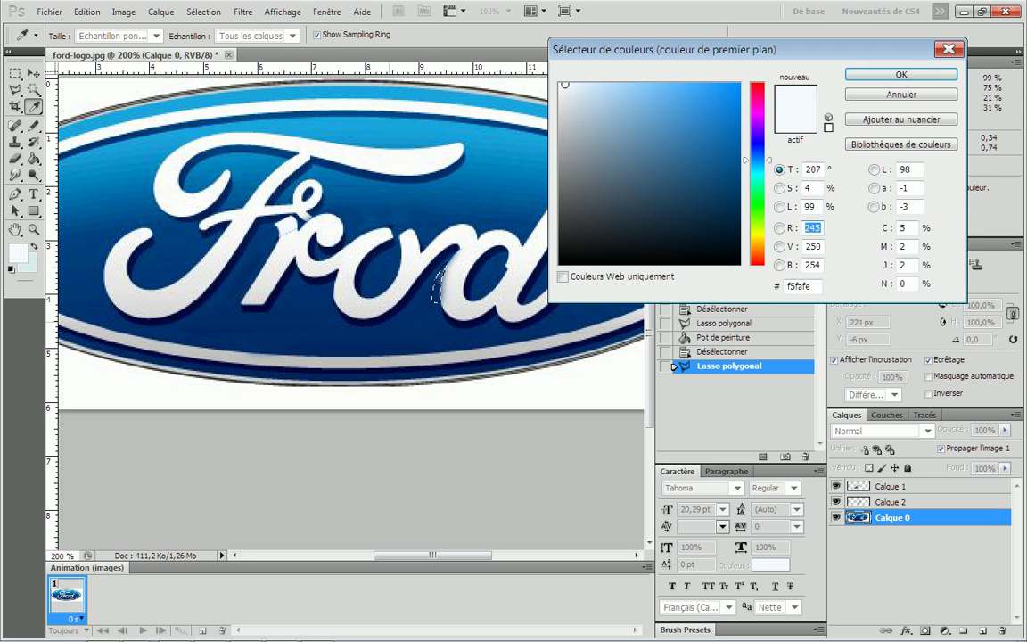
pyautogui.click(432, 283)
pyautogui.press('Return')
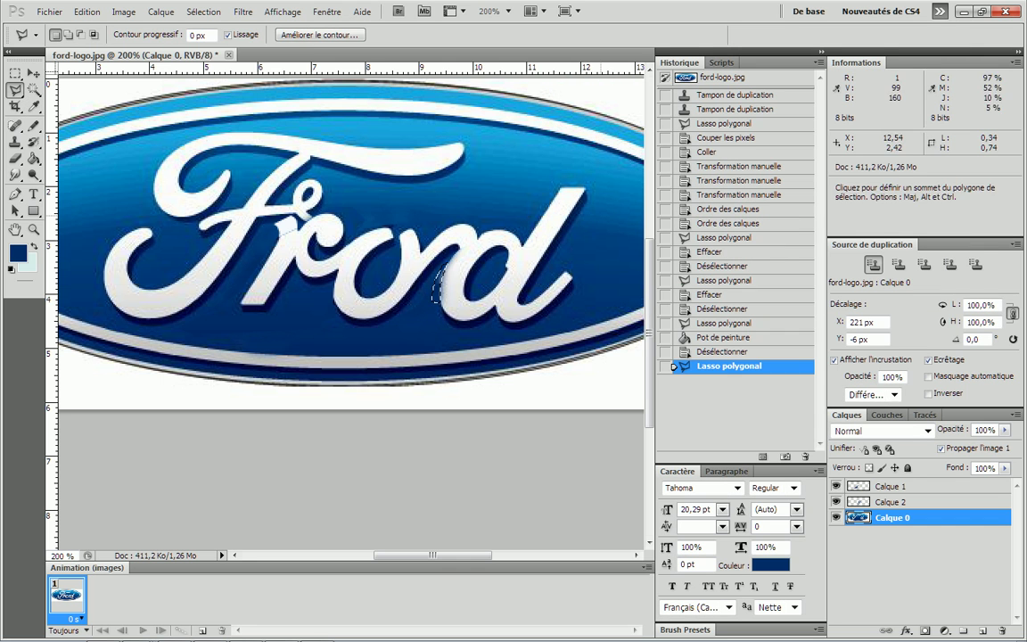
pyautogui.click(34, 157)
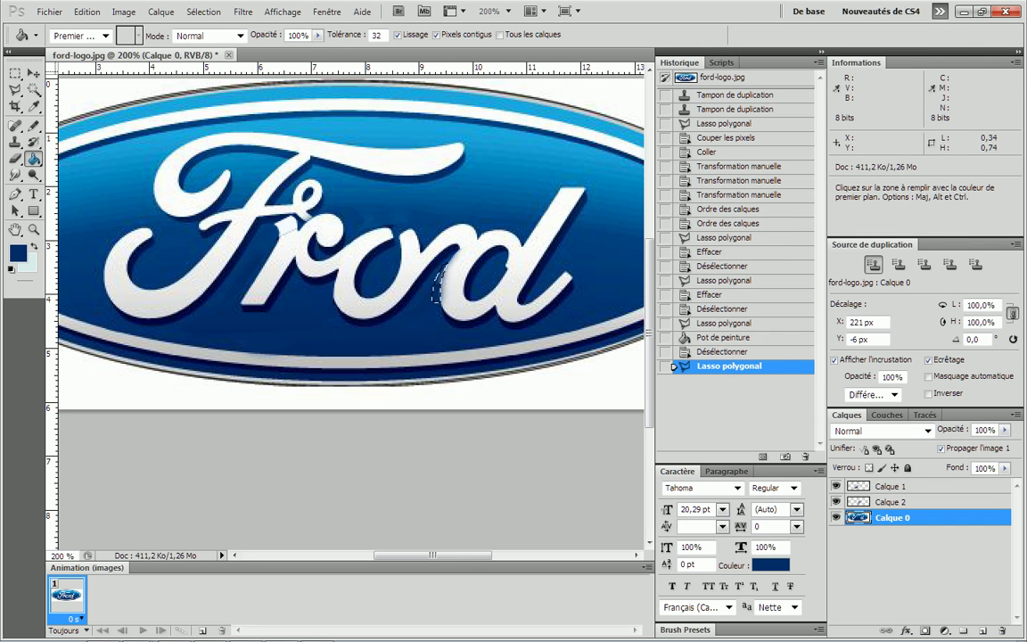
pyautogui.click(440, 290)
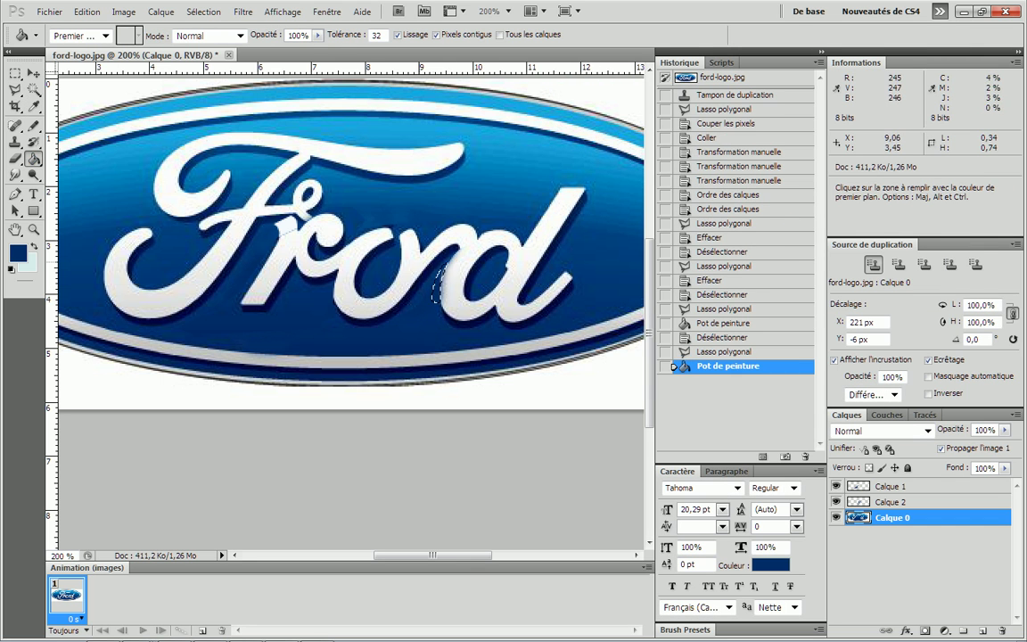
pyautogui.click(440, 286)
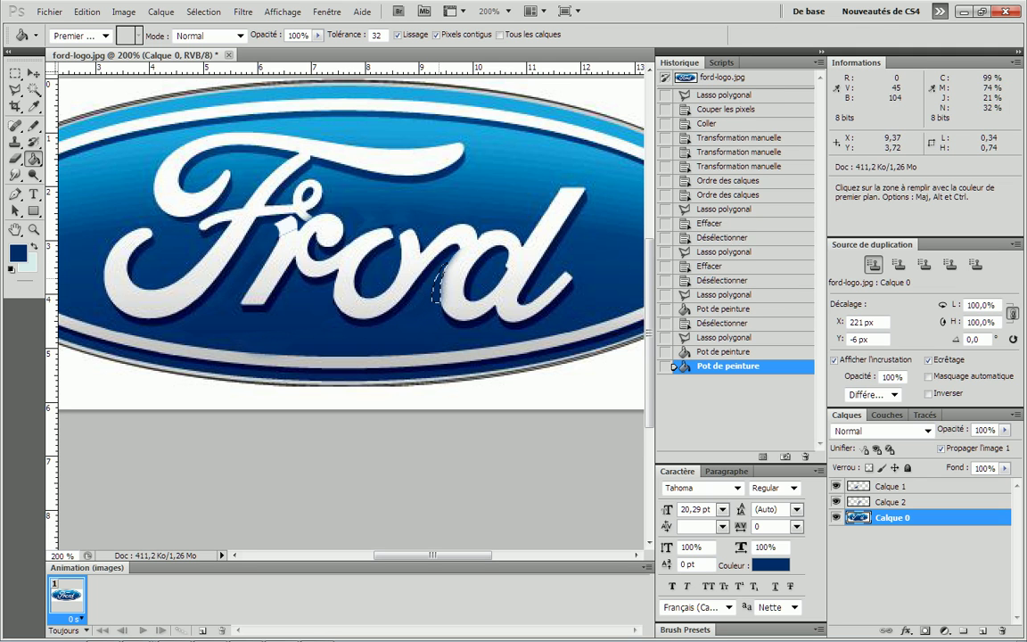
pyautogui.click(441, 286)
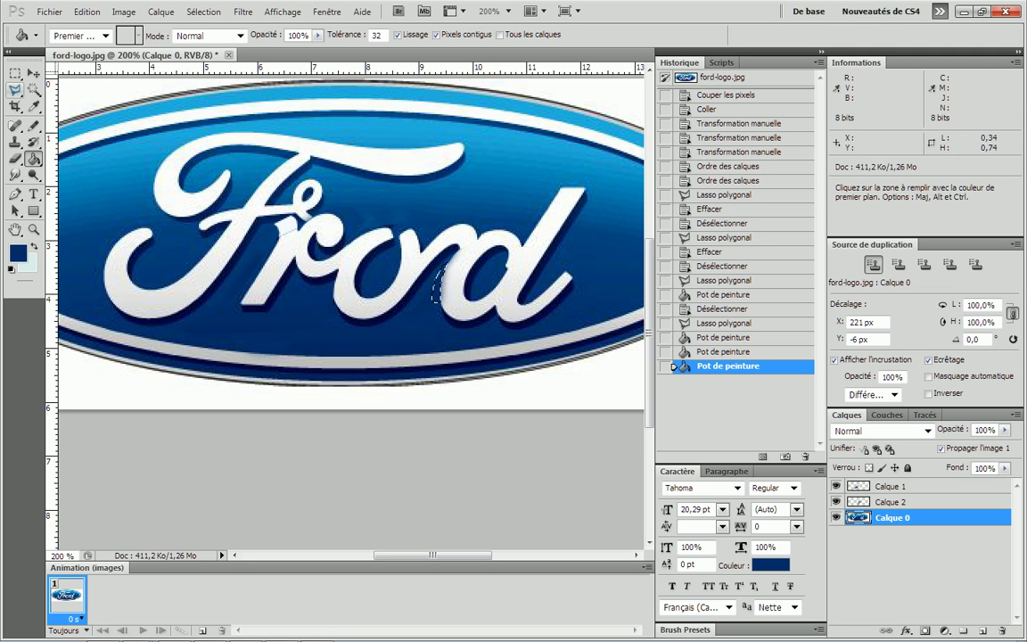
pyautogui.click(15, 73)
pyautogui.click(446, 191)
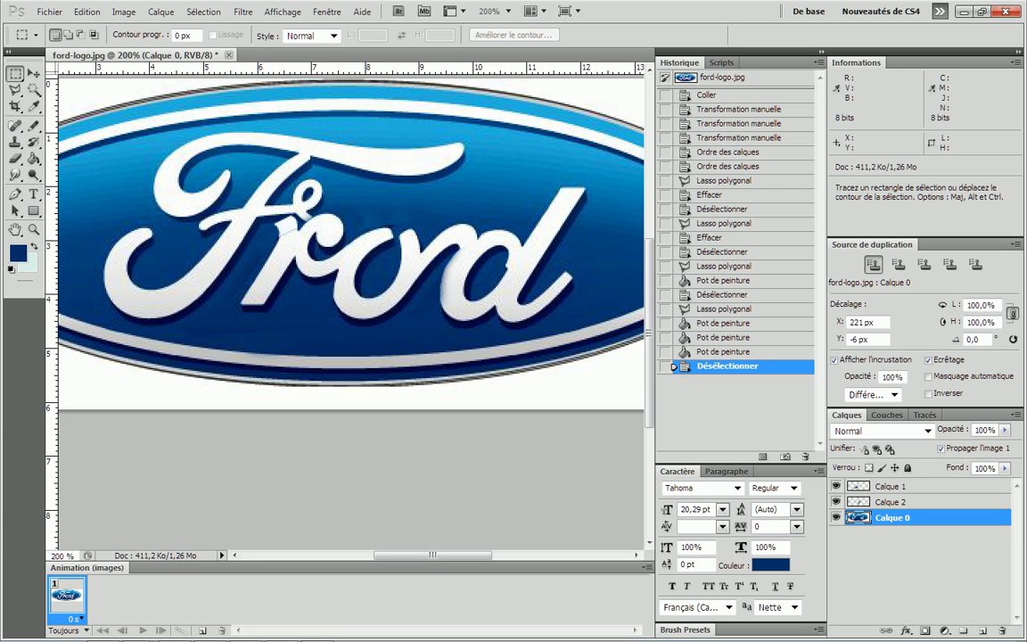
# Make Calque 1 active and set the foreground colour to the near-white f1fdf3 sampled from the top of the "r"
pyautogui.click(835, 502)
pyautogui.click(836, 502)
pyautogui.click(835, 486)
pyautogui.click(891, 486)
pyautogui.press('l')
pyautogui.press('z')
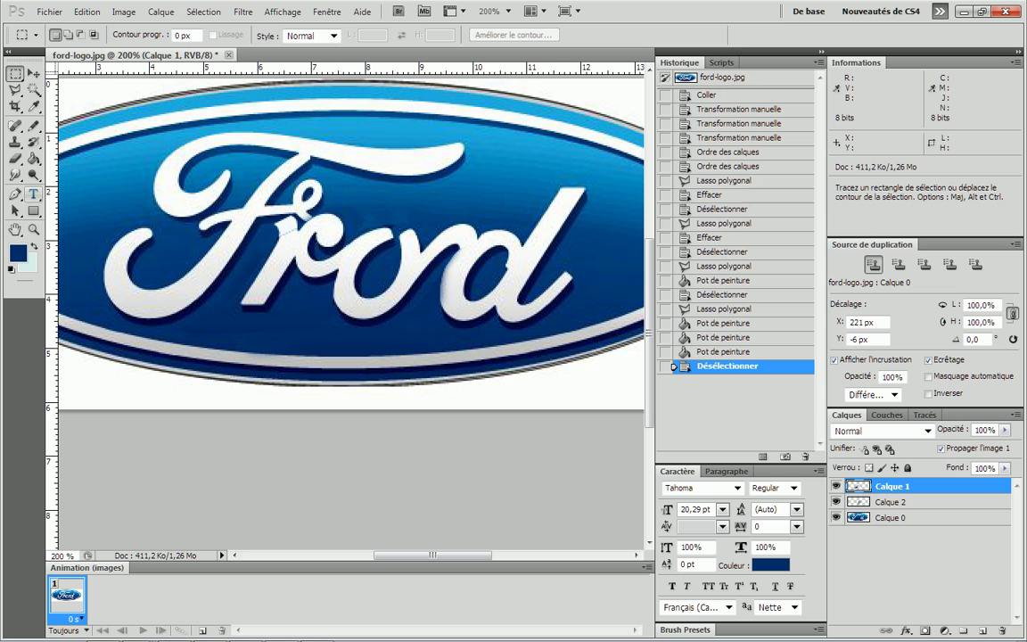
pyautogui.click(17, 253)
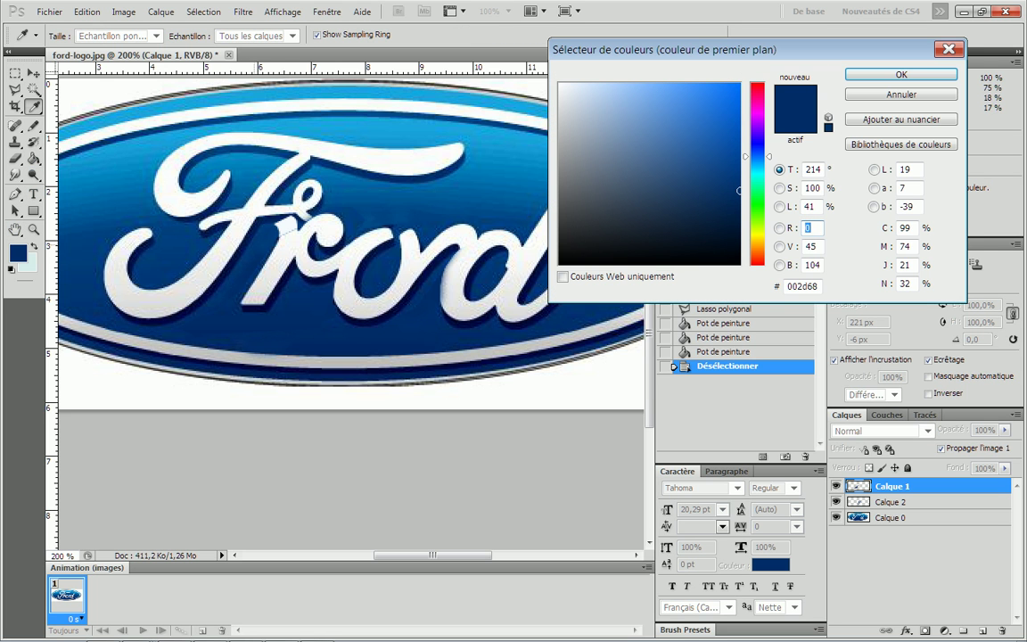
pyautogui.click(287, 236)
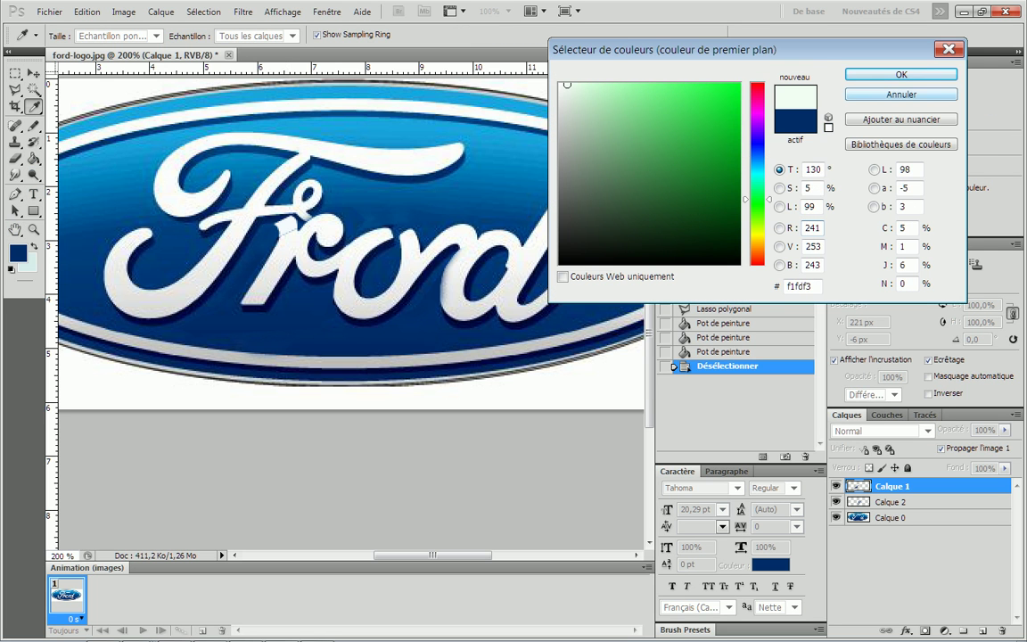
pyautogui.click(901, 75)
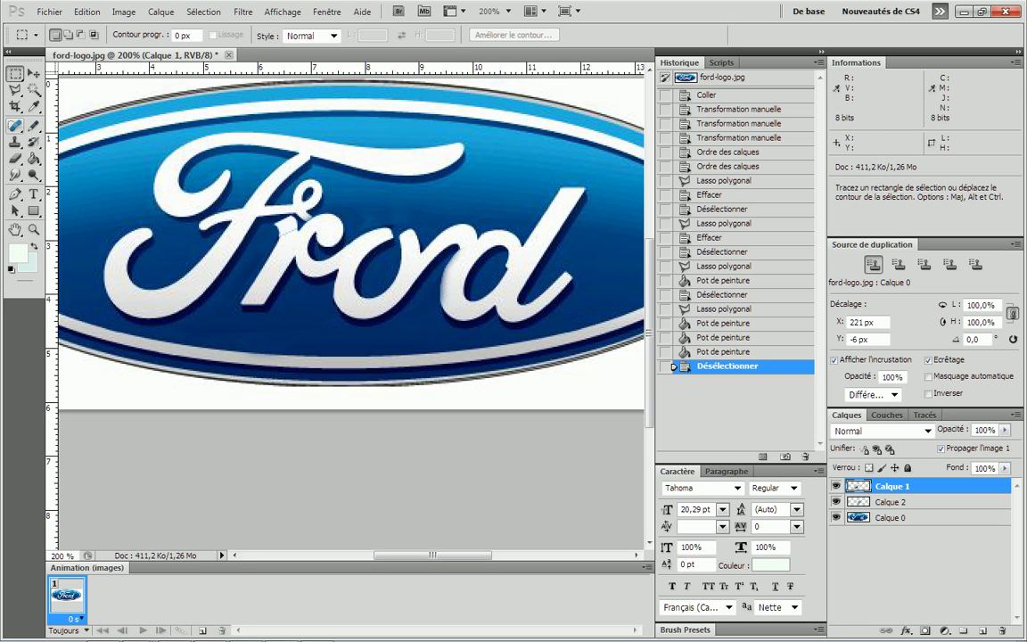
# Paint over the visible seam between the "F" crossbar and the top of the "r" with the 5 px Brush on Calque 1
pyautogui.click(33, 126)
pyautogui.click(91, 137)
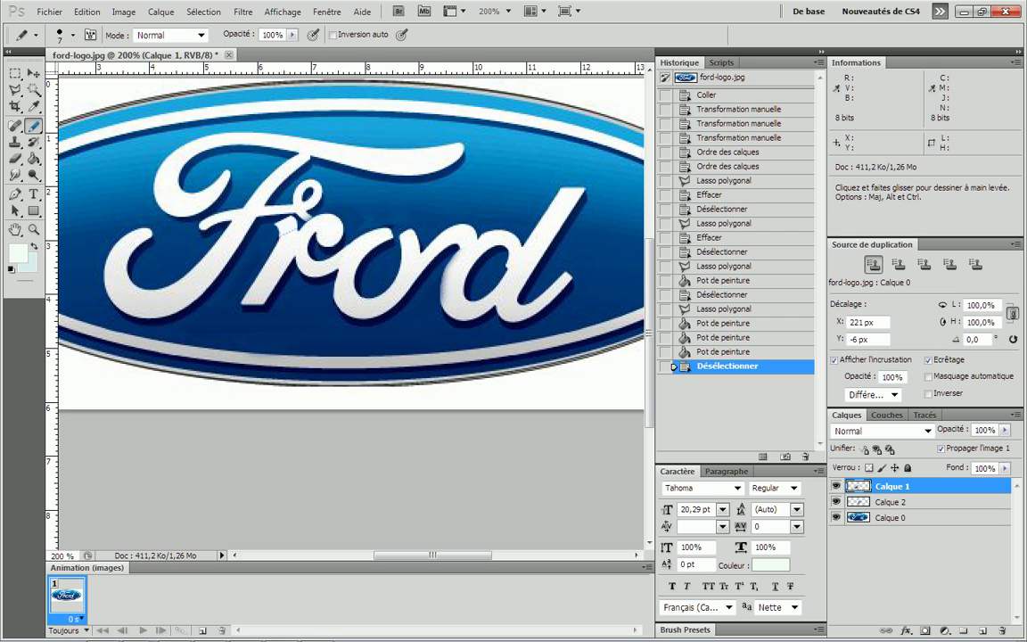
pyautogui.moveTo(33, 125); pyautogui.dragTo(89, 119)
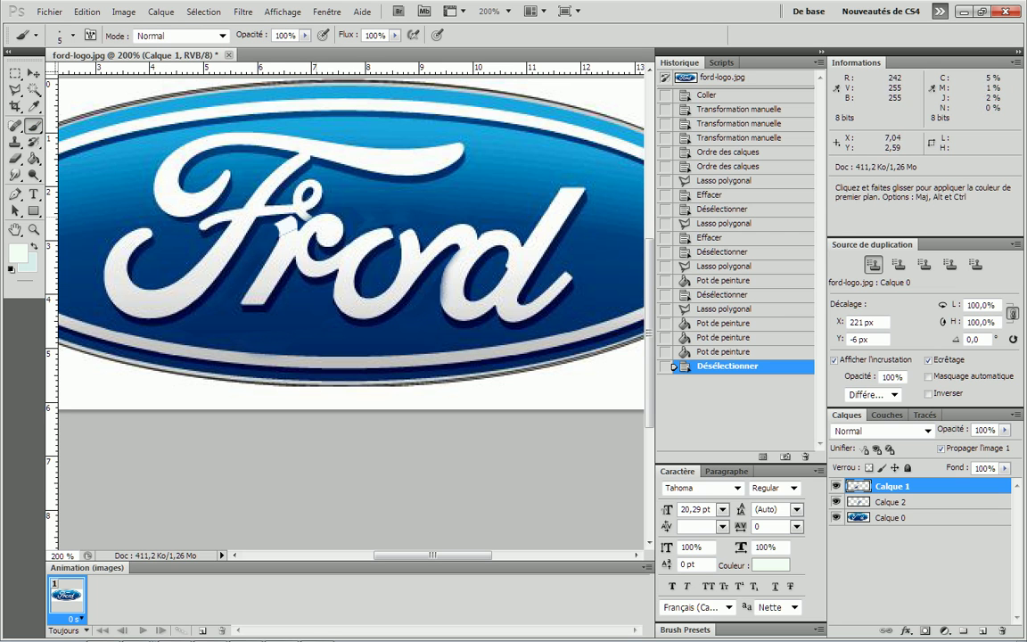
pyautogui.click(287, 231)
pyautogui.click(291, 230)
pyautogui.click(293, 229)
pyautogui.click(260, 212)
pyautogui.click(257, 214)
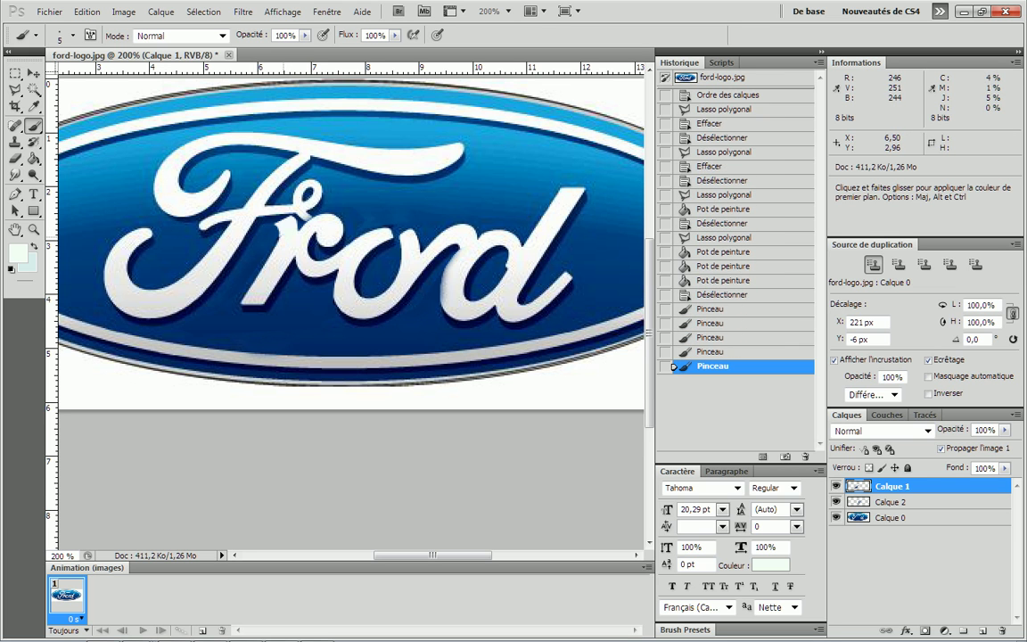
pyautogui.click(283, 243)
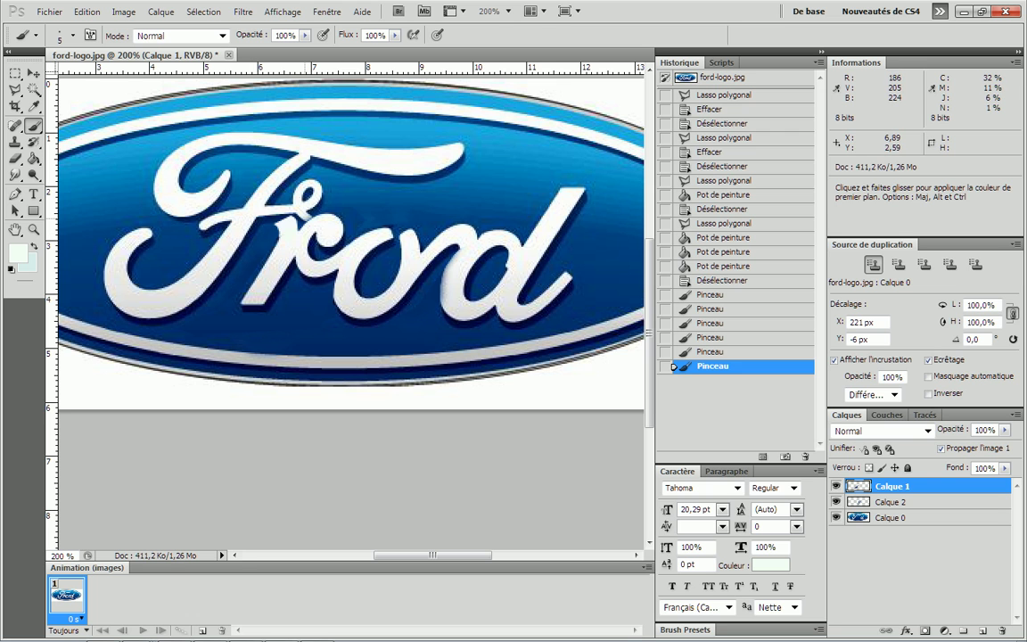
pyautogui.click(308, 222)
pyautogui.click(297, 240)
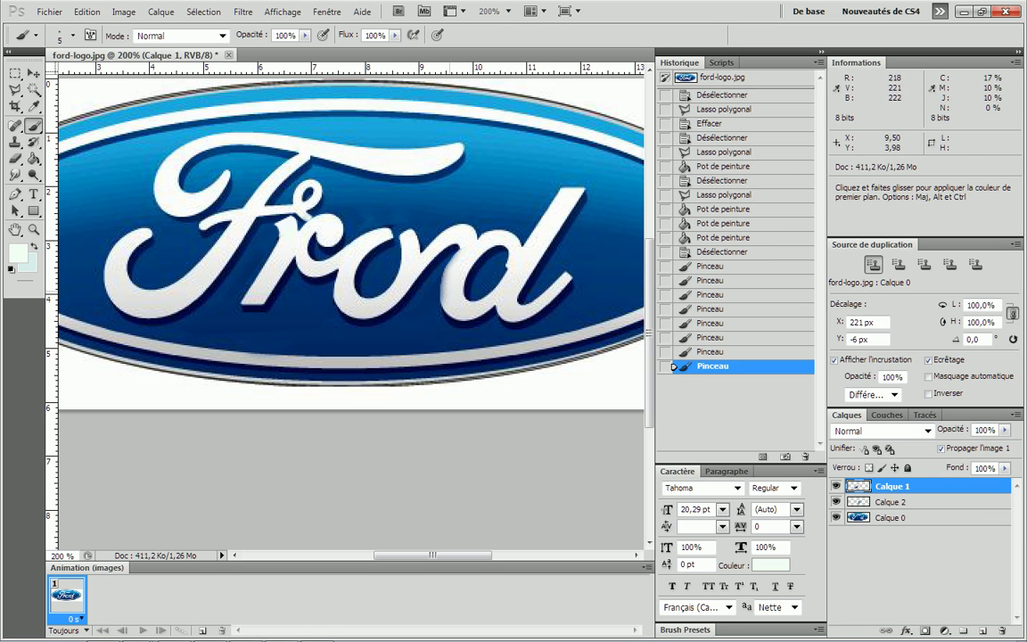
# Touch up the left edge of the "d" with short near-white strokes of the 5 px Brush on Calque 1
pyautogui.click(398, 253)
pyautogui.click(400, 250)
pyautogui.click(402, 248)
pyautogui.click(401, 261)
pyautogui.click(399, 267)
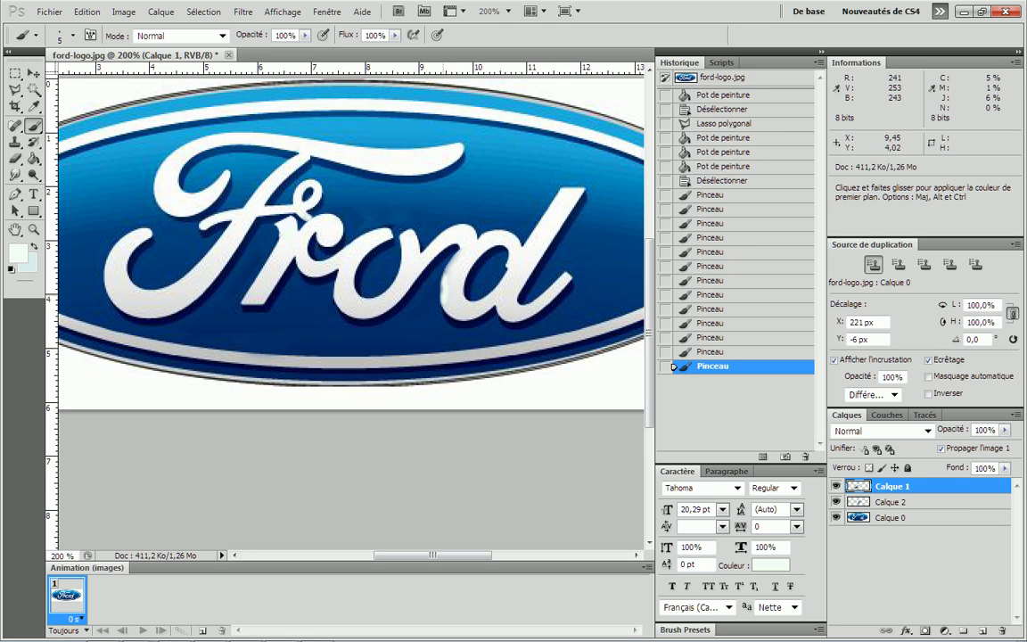
pyautogui.click(400, 259)
pyautogui.click(402, 248)
pyautogui.click(400, 261)
pyautogui.click(403, 261)
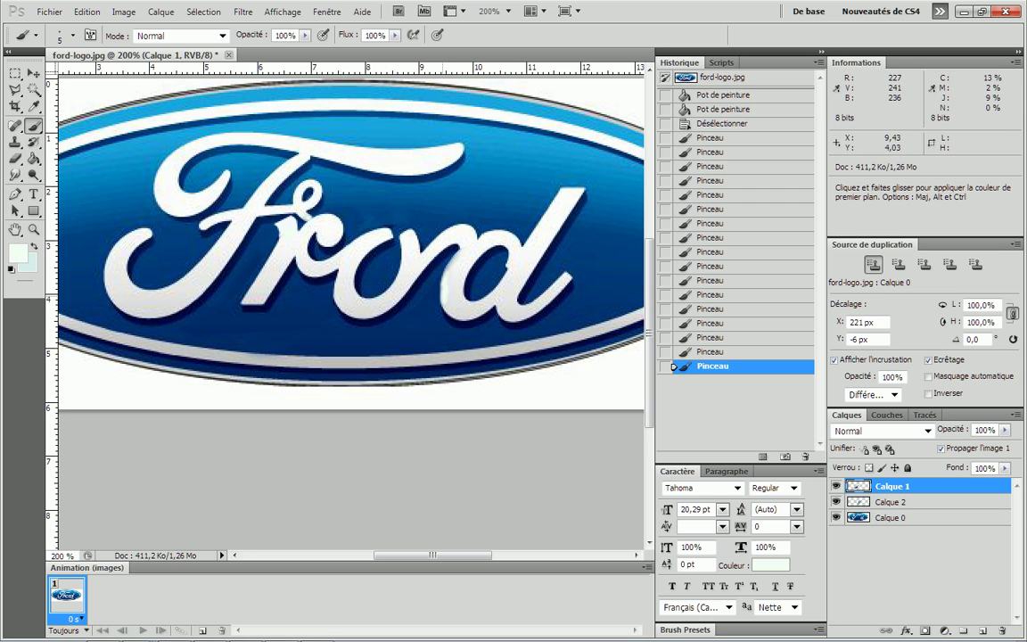
pyautogui.click(445, 299)
pyautogui.click(446, 290)
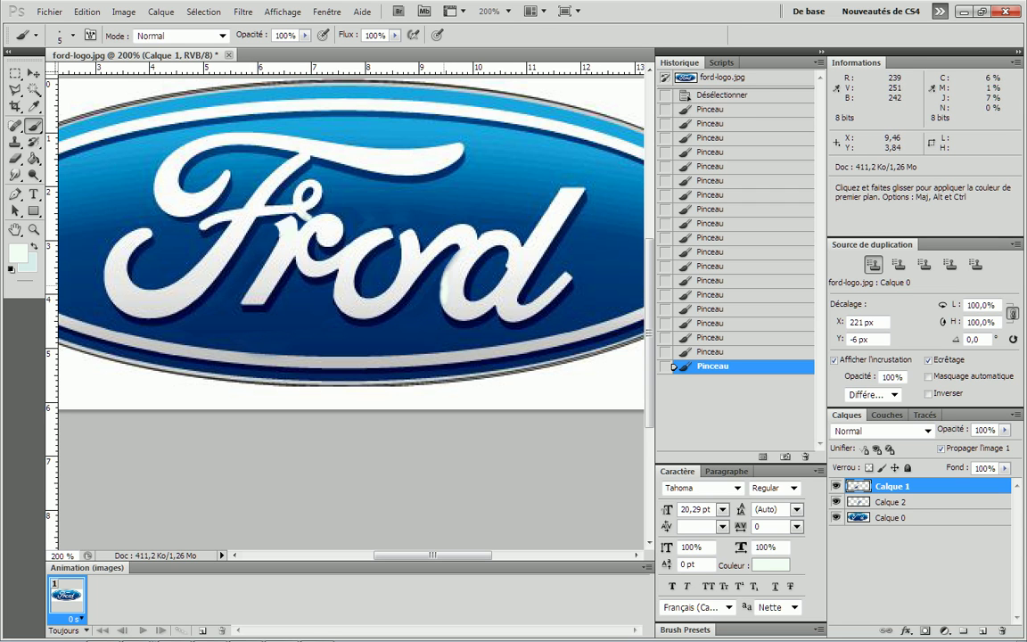
pyautogui.click(444, 292)
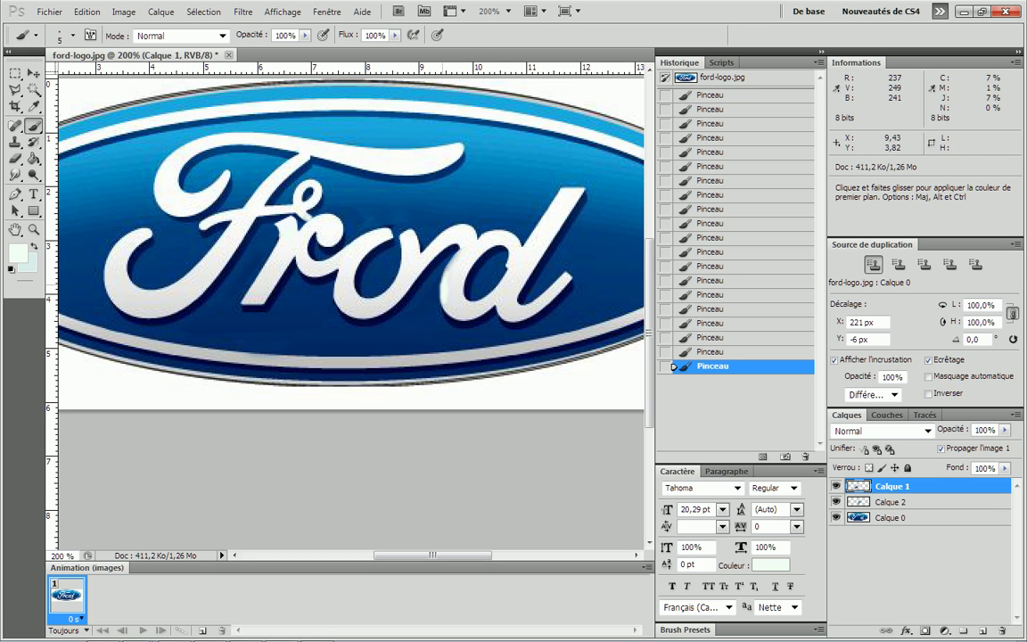
# Fit the whole logo in view to check the retouched "Frod" lettering
pyautogui.scroll(1, 499, 299)
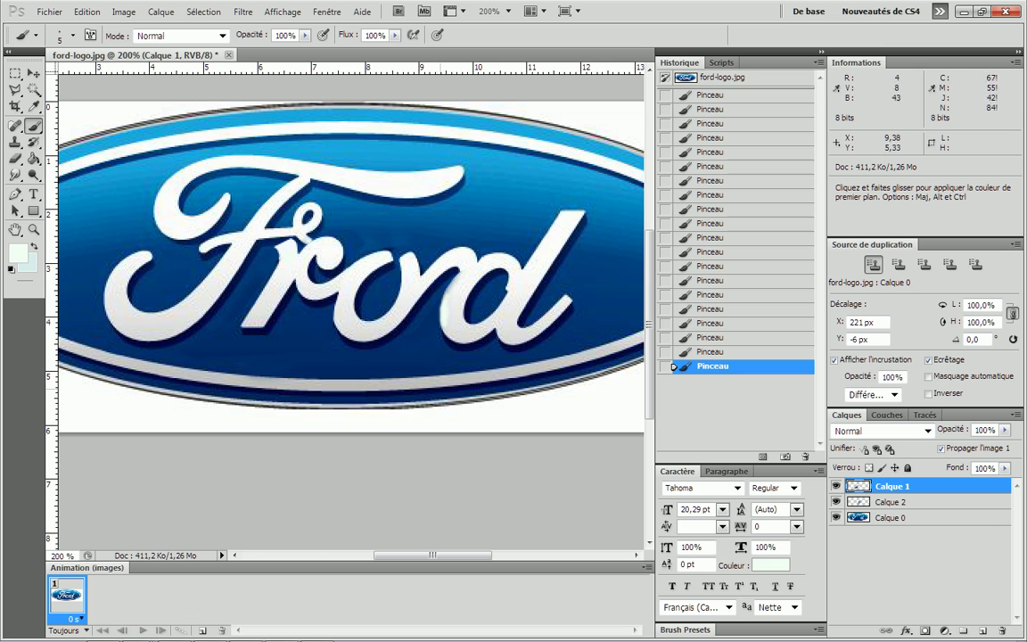
pyautogui.scroll(-1, 446, 307)
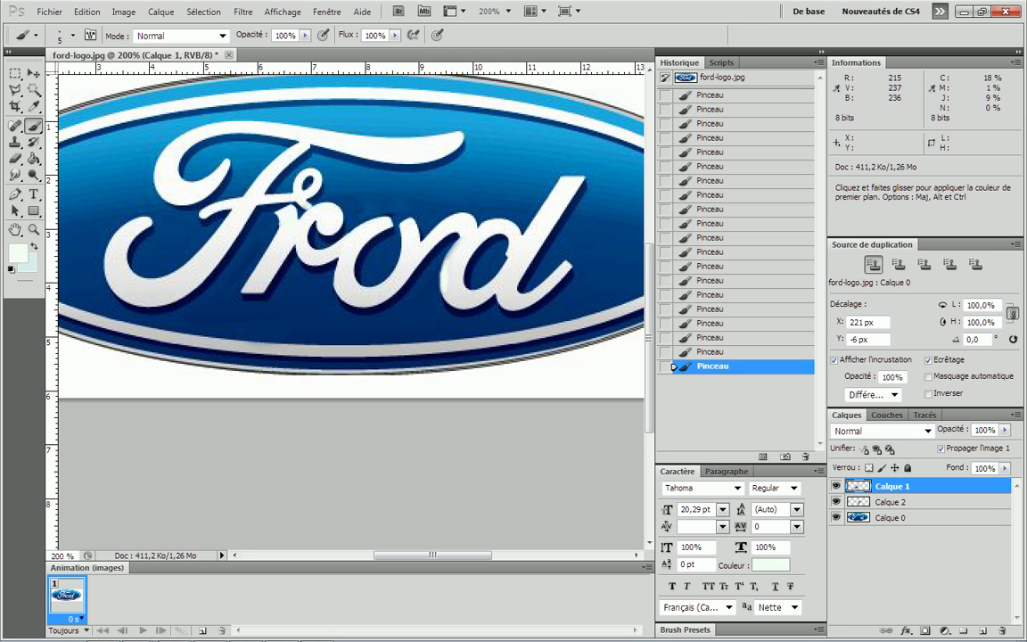
pyautogui.click(33, 229)
pyautogui.rightClick(312, 268)
pyautogui.click(352, 277)
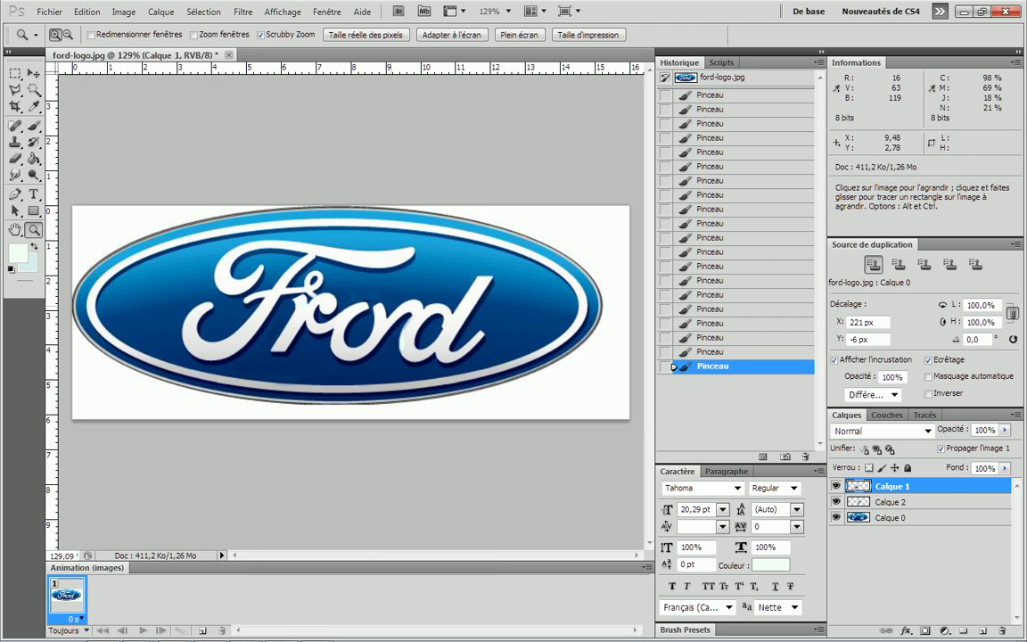